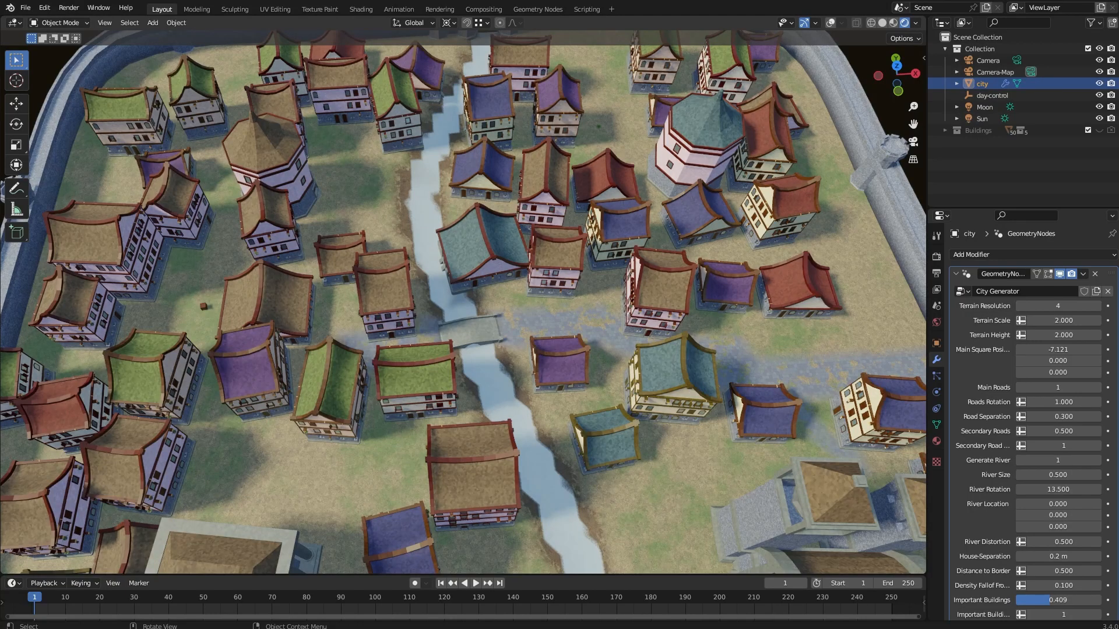
Step: Examine the generated city's houses, landmark buildings, river and outer wall from several angles and distances
middle_click_drag(490, 326, 537, 305)
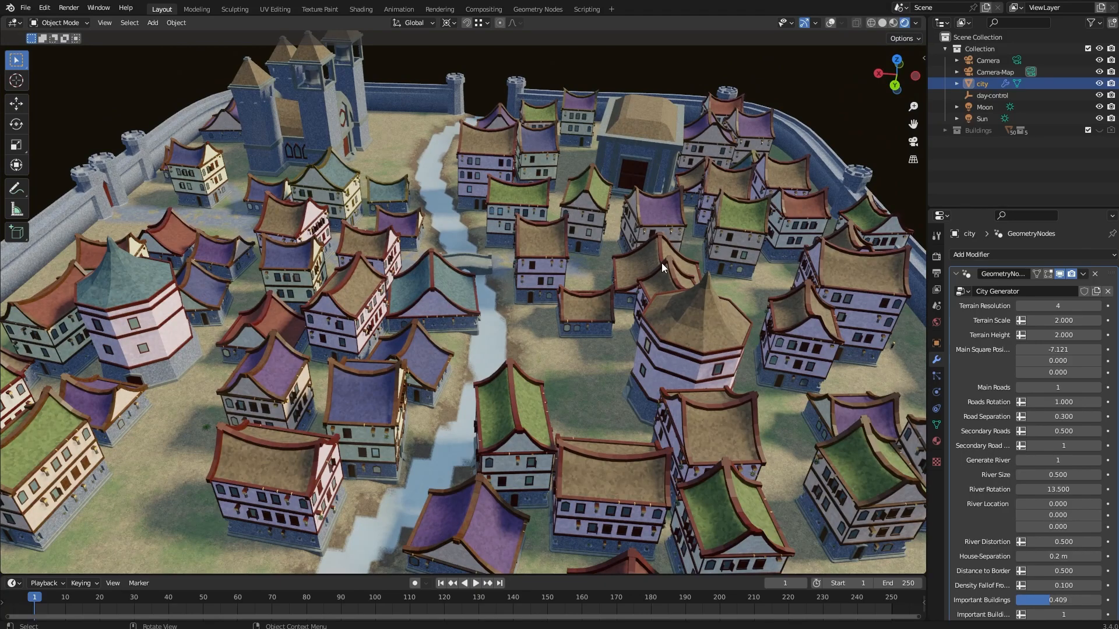
middle_click_drag(486, 285, 534, 285)
scroll(396, 302, "down", 3)
middle_click_drag(529, 212, 421, 143)
scroll(433, 372, "up", 4)
middle_click_drag(432, 372, 473, 373)
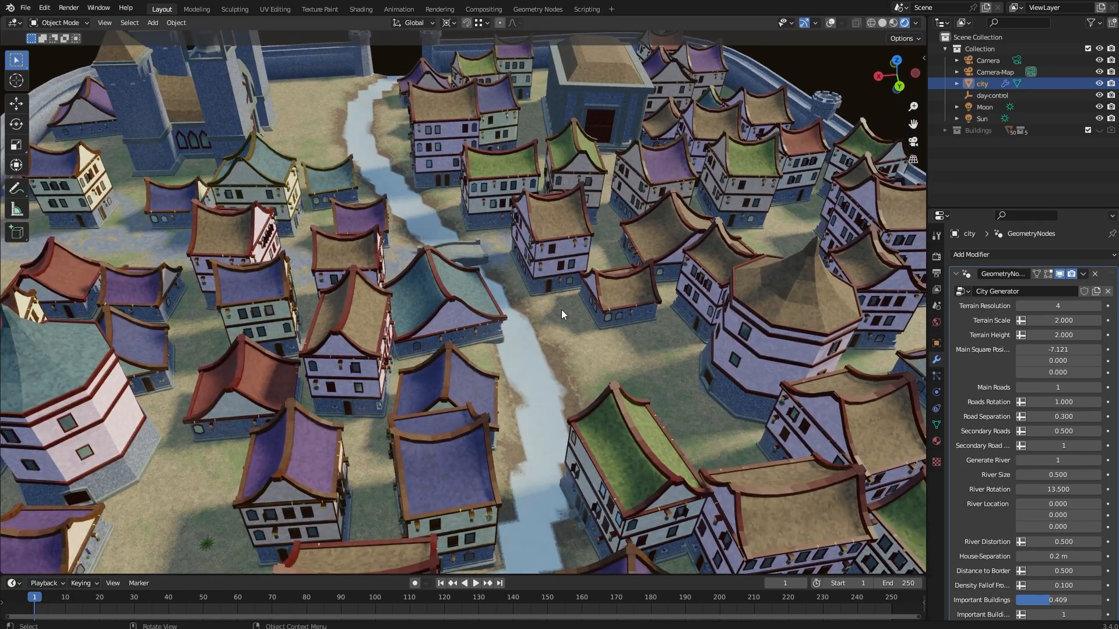
middle_click_drag(408, 368, 473, 382)
middle_click_drag(469, 330, 442, 323)
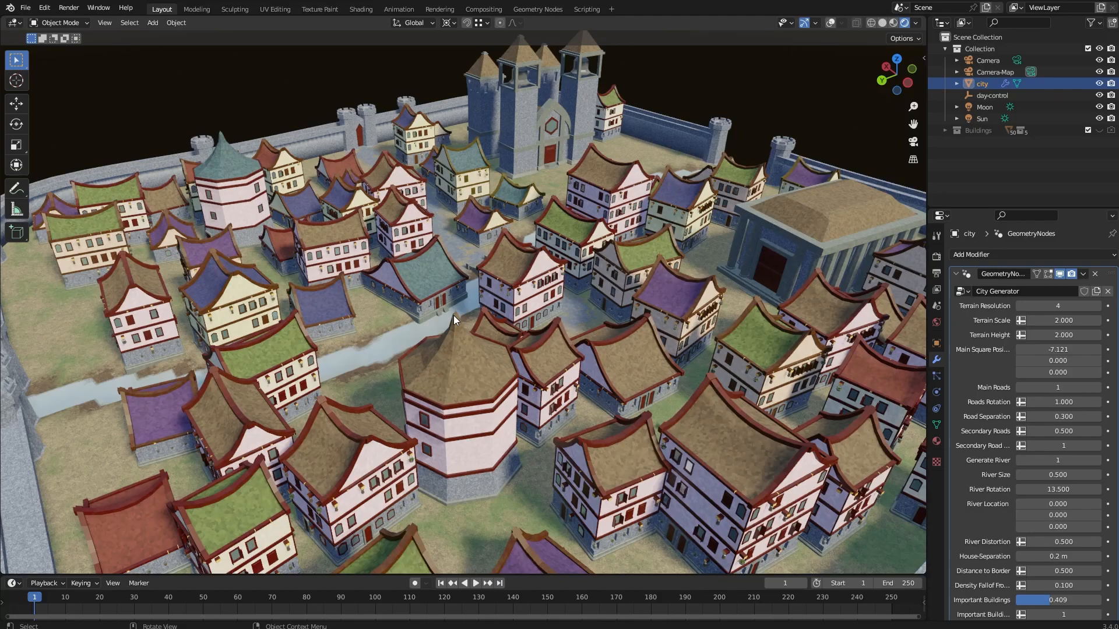
middle_click_drag(475, 348, 711, 300)
scroll(625, 303, "down", 3)
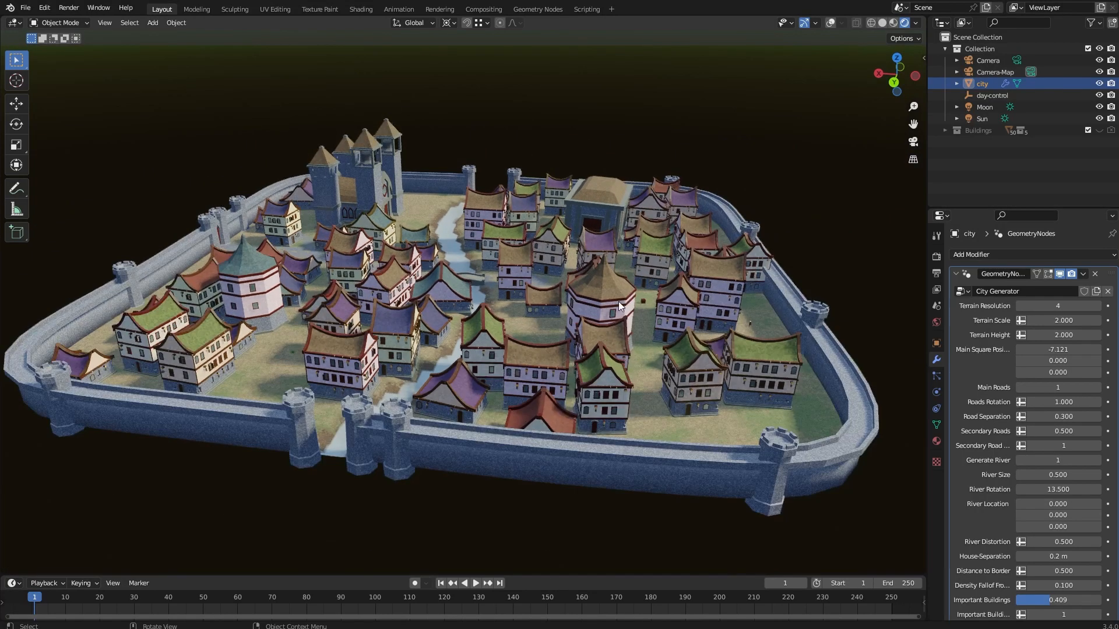
middle_click_drag(653, 216, 636, 71)
middle_click_drag(427, 259, 480, 235)
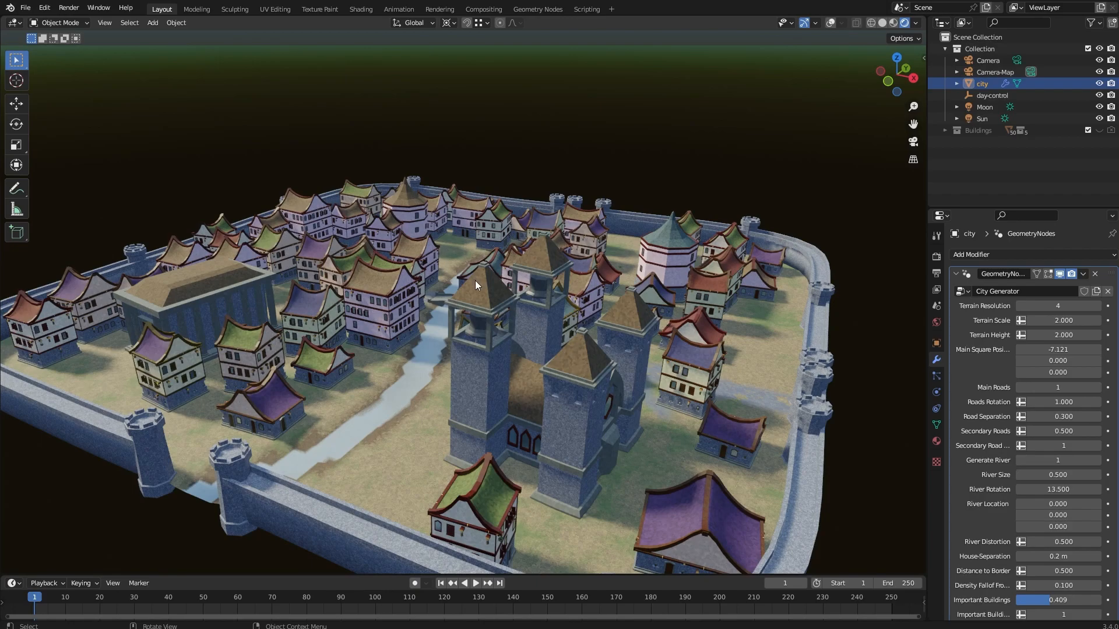
middle_click_drag(413, 274, 459, 275)
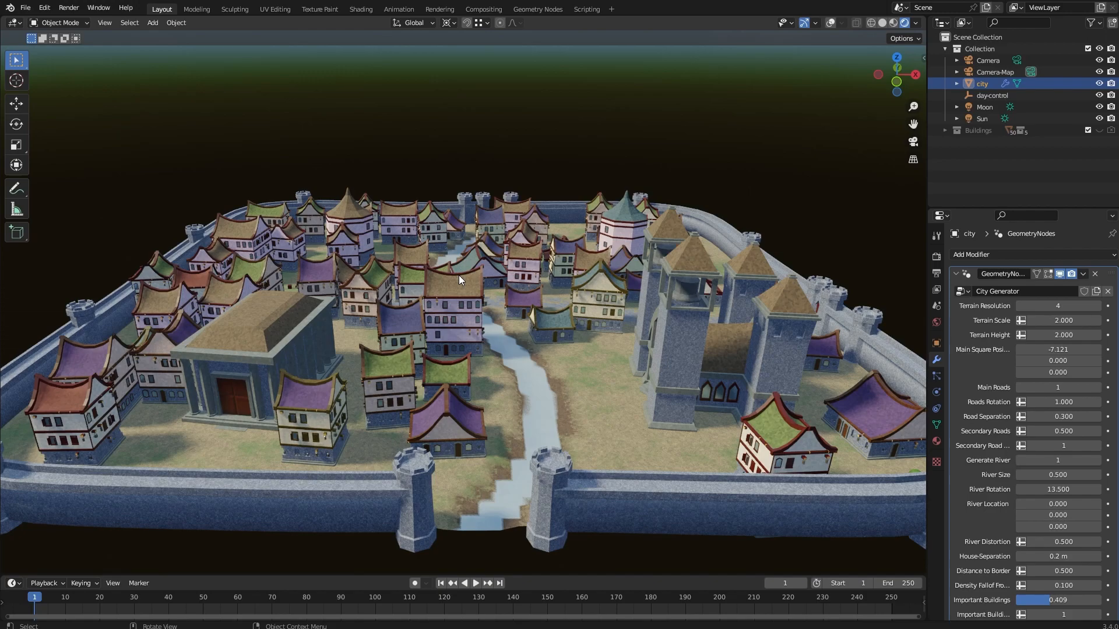
middle_click_drag(307, 211, 363, 201)
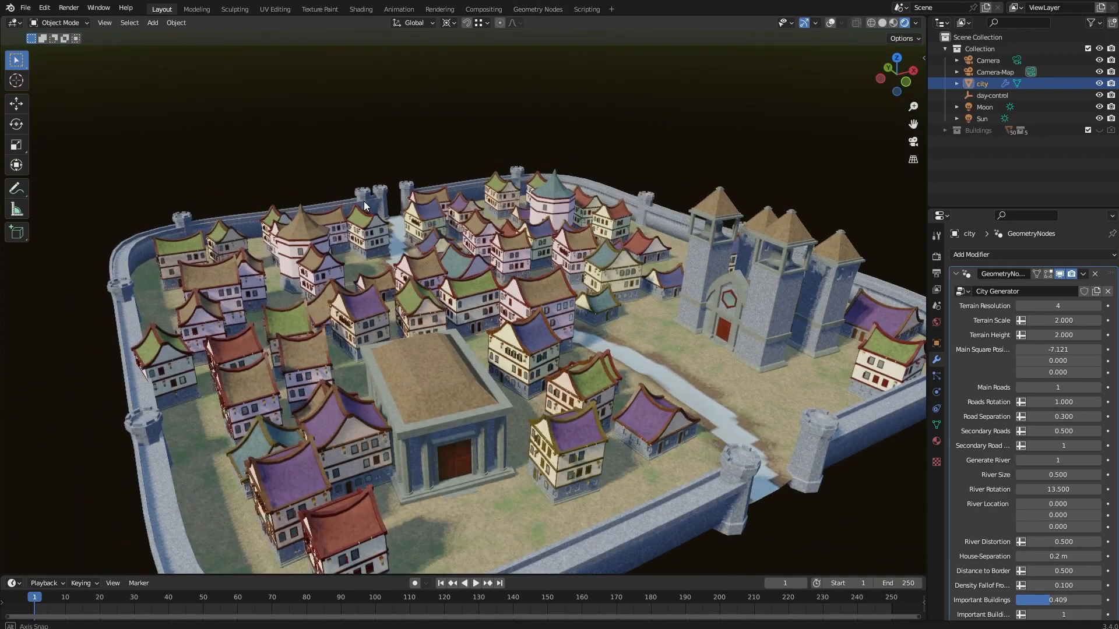
scroll(447, 211, "up", 3)
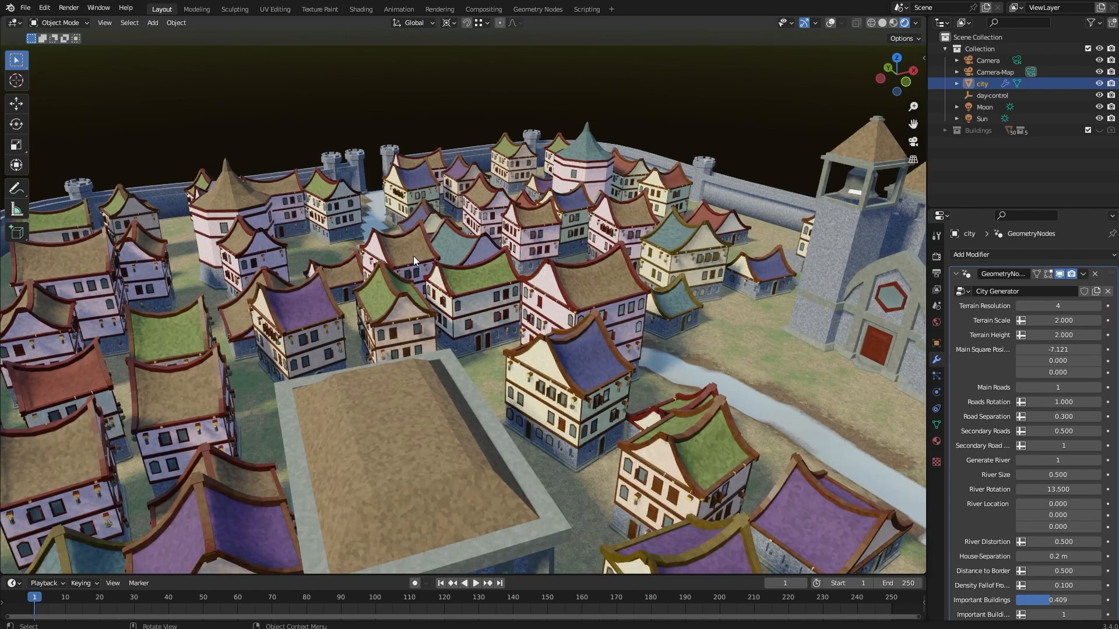
middle_click_drag(645, 211, 607, 181)
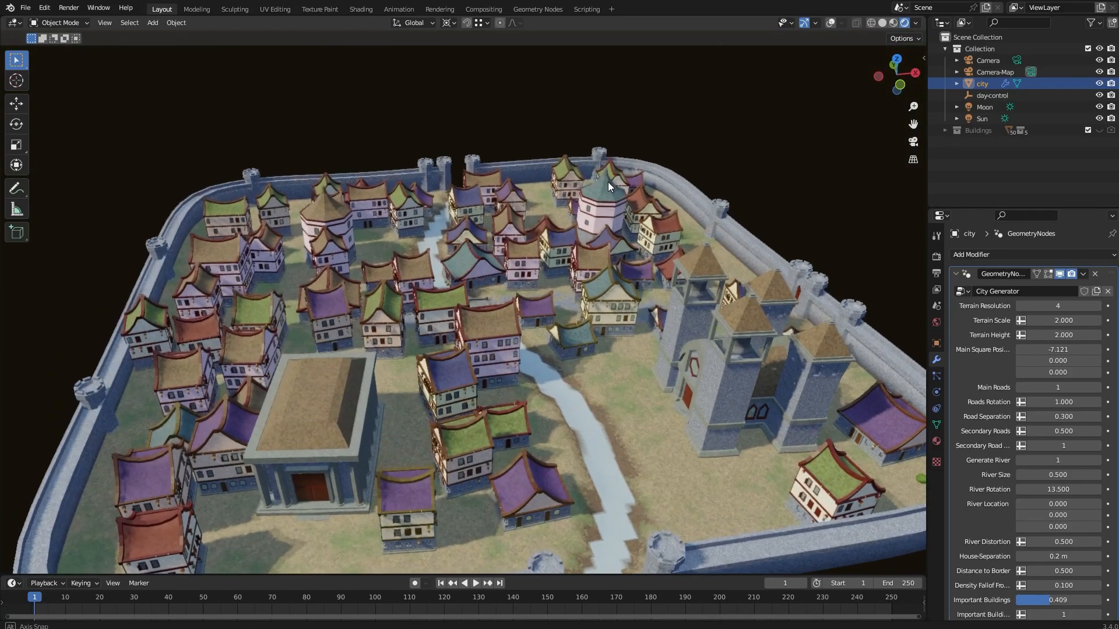
scroll(607, 182, "up", 2)
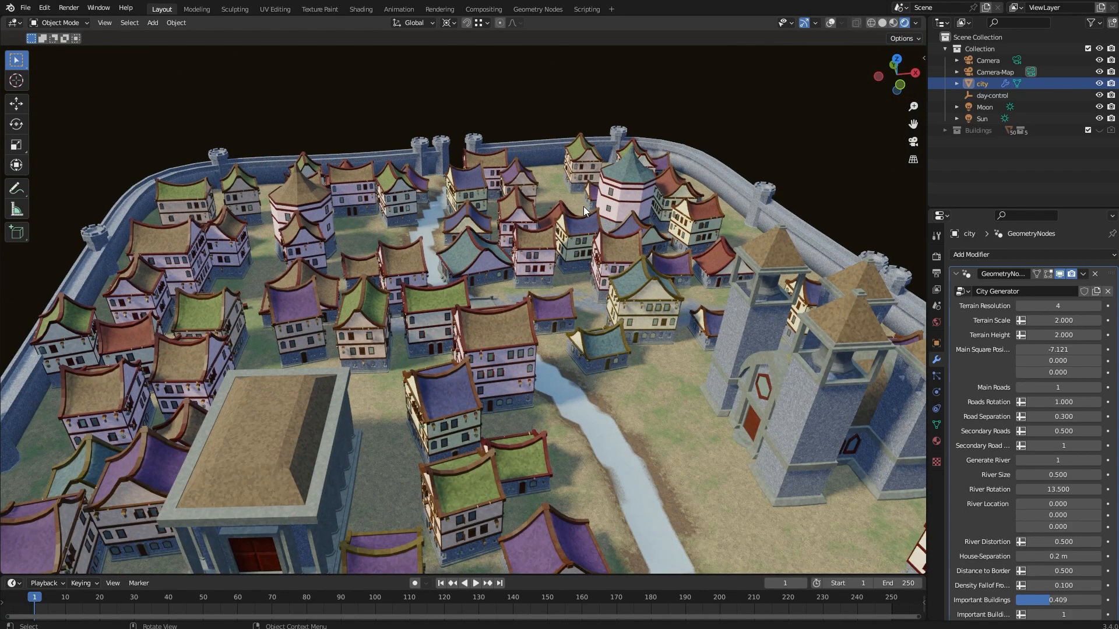
scroll(465, 226, "down", 2)
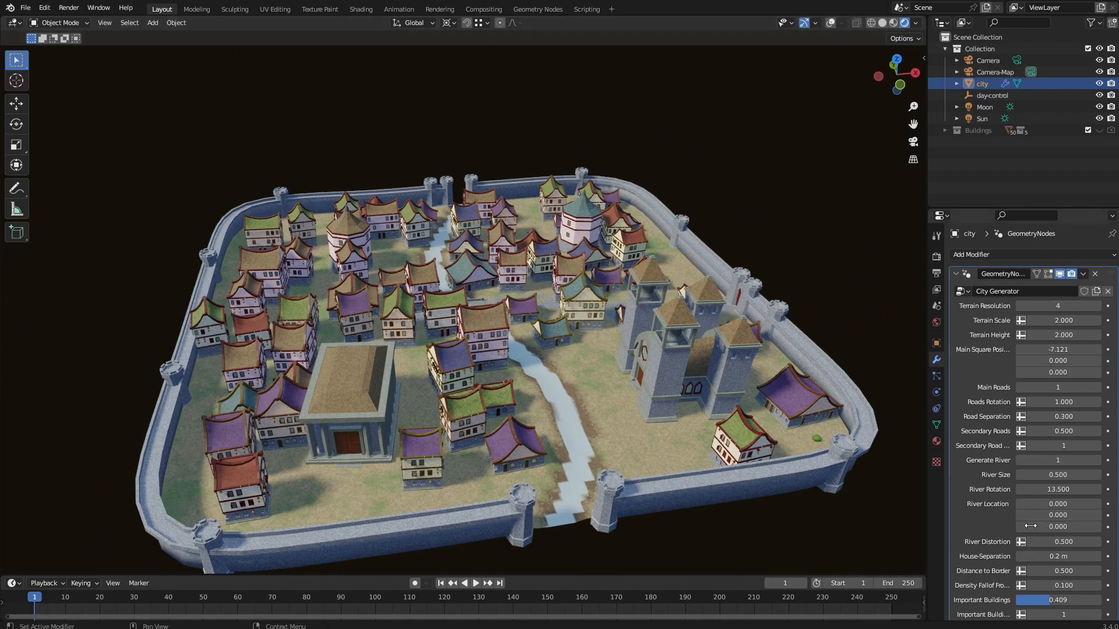
Step: Set Hide Buildings to 1 in the City Generator modifier so only the terrain, road, river and walls are displayed
scroll(1018, 532, "down", 4)
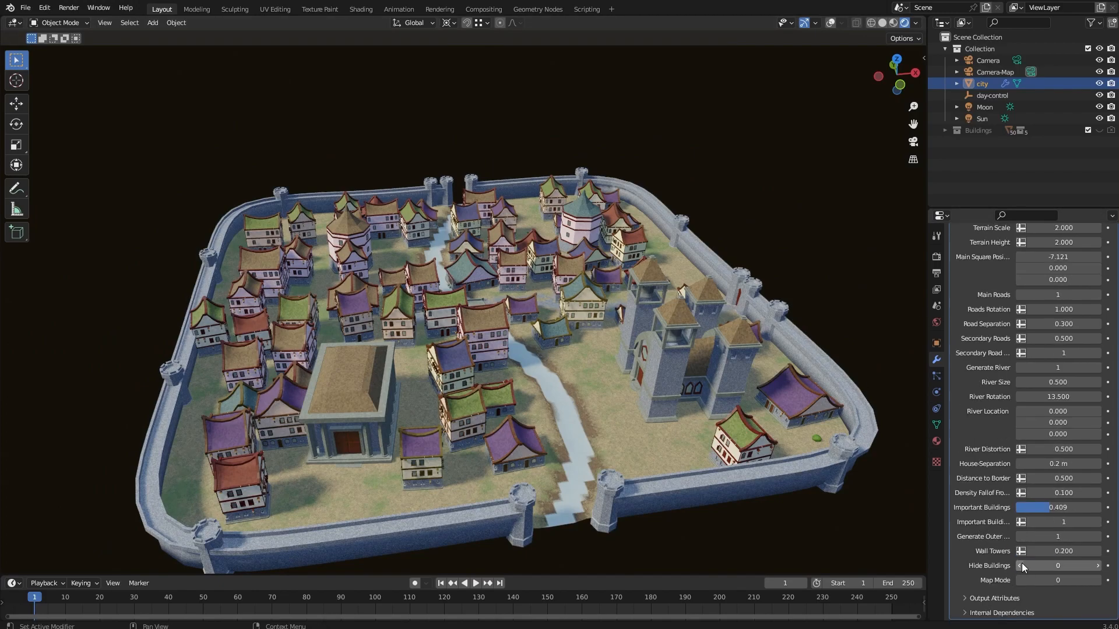
left_click(1098, 566)
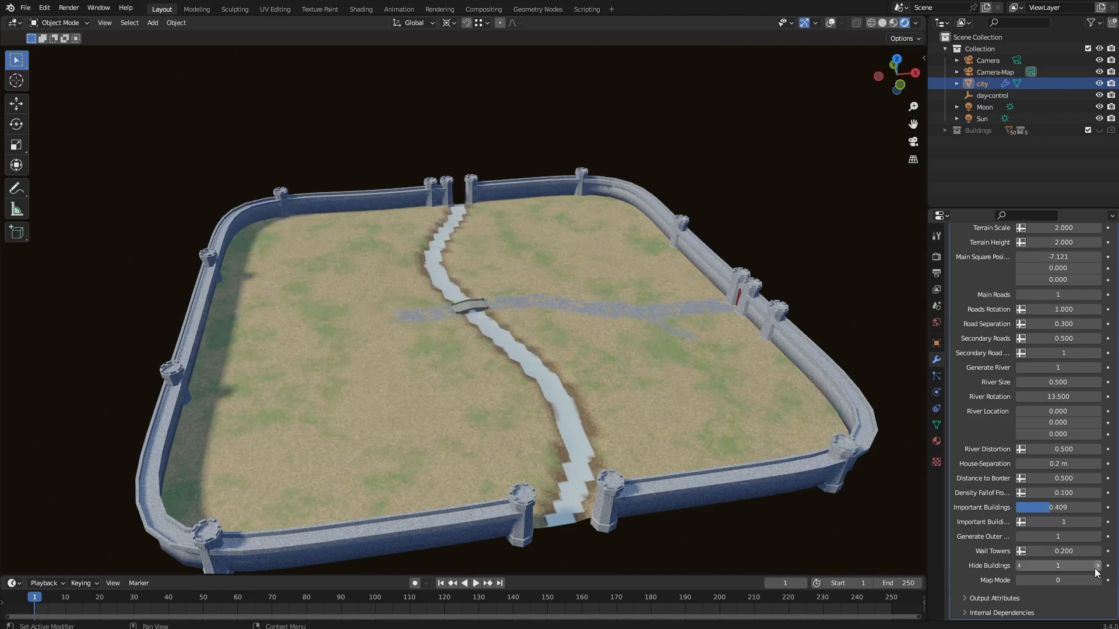
middle_click_drag(845, 484, 791, 231)
middle_click_drag(565, 276, 529, 328)
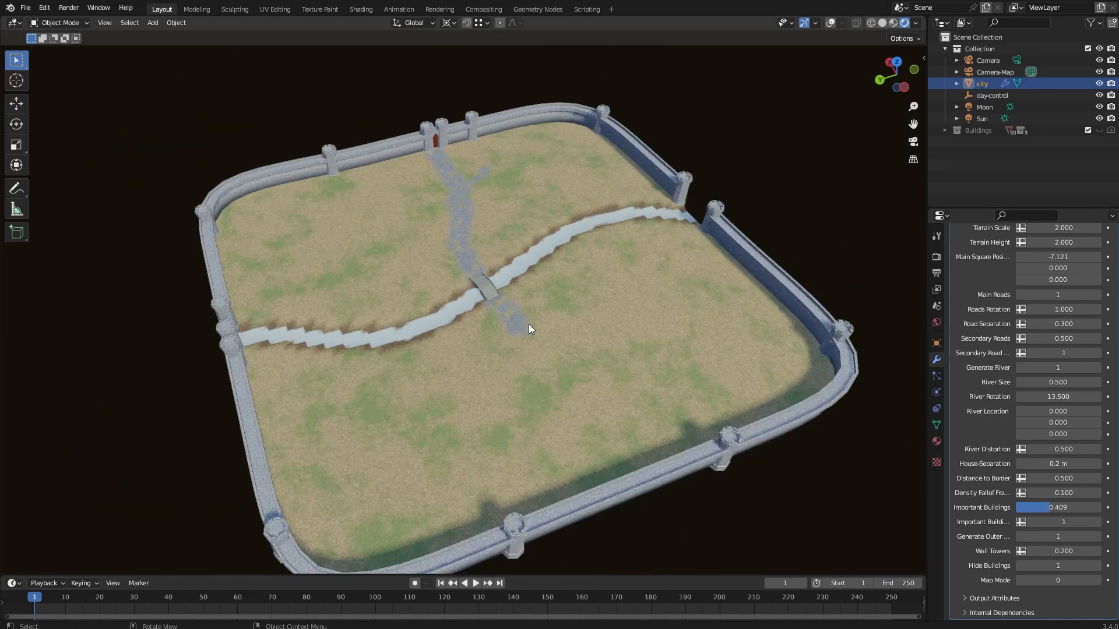
Step: Enter Edit Mode on the city mesh and turn on the viewport overlays to show its vertices and edges
key("Tab")
scroll(711, 282, "down", 3)
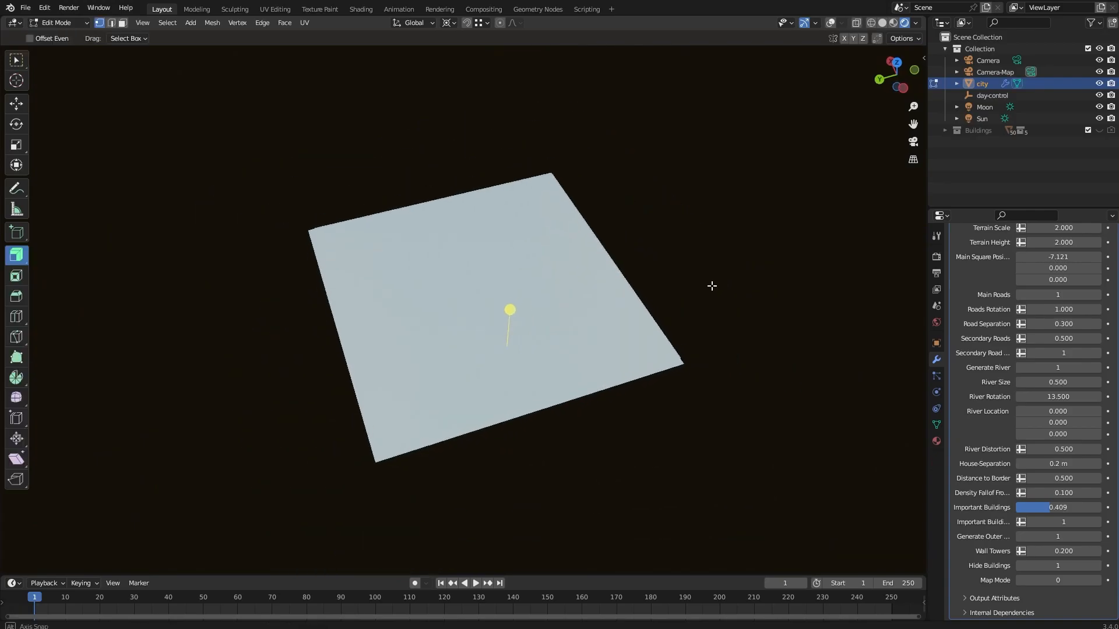
left_click(830, 23)
scroll(426, 246, "up", 2)
middle_click_drag(425, 245, 397, 241)
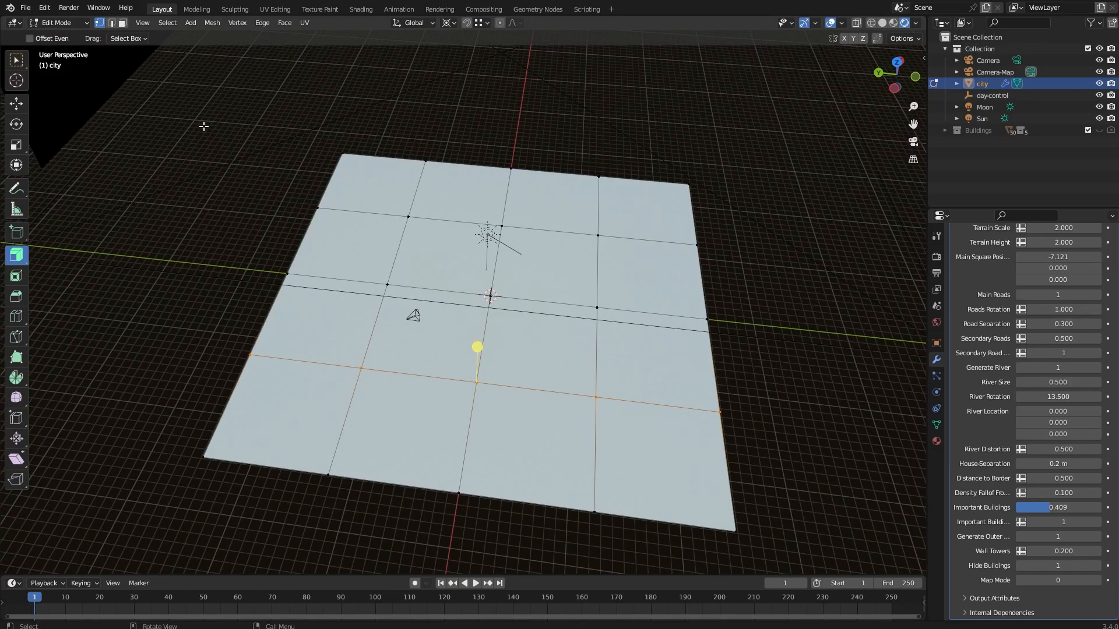
Step: Select the whole base grid of the city mesh and delete all its vertices
left_click_drag(228, 98, 830, 540)
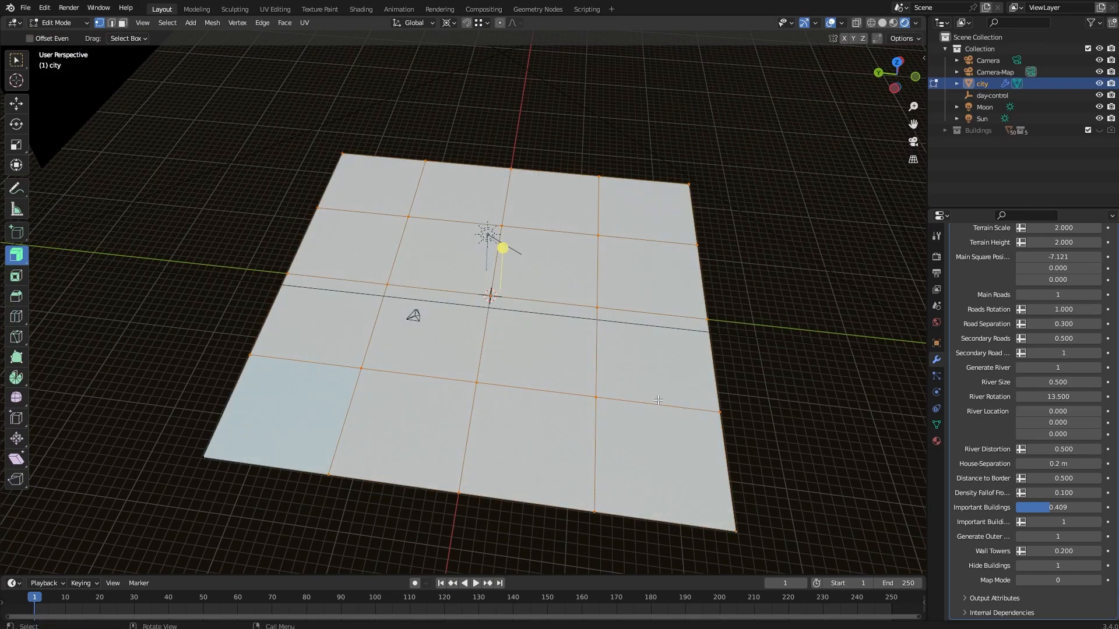
scroll(713, 445, "down", 2)
left_click_drag(312, 165, 687, 504, "shift")
left_click(309, 402, "shift")
key("x")
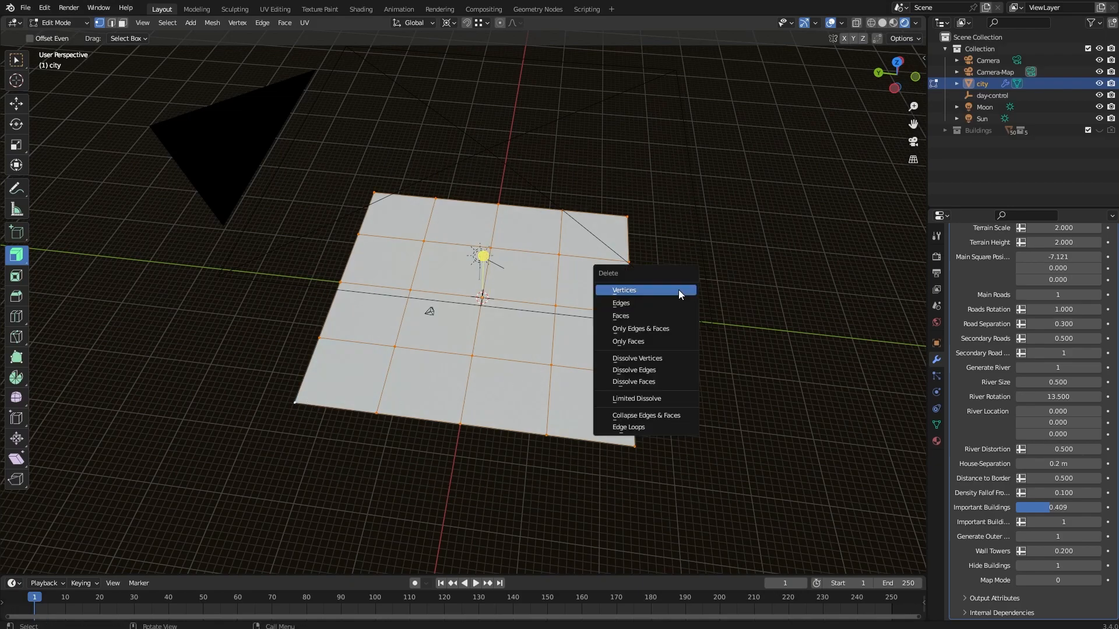
left_click(679, 289)
Step: Add a 2 m plane at the origin inside the city mesh and scale it up by about 53
key("shift+a")
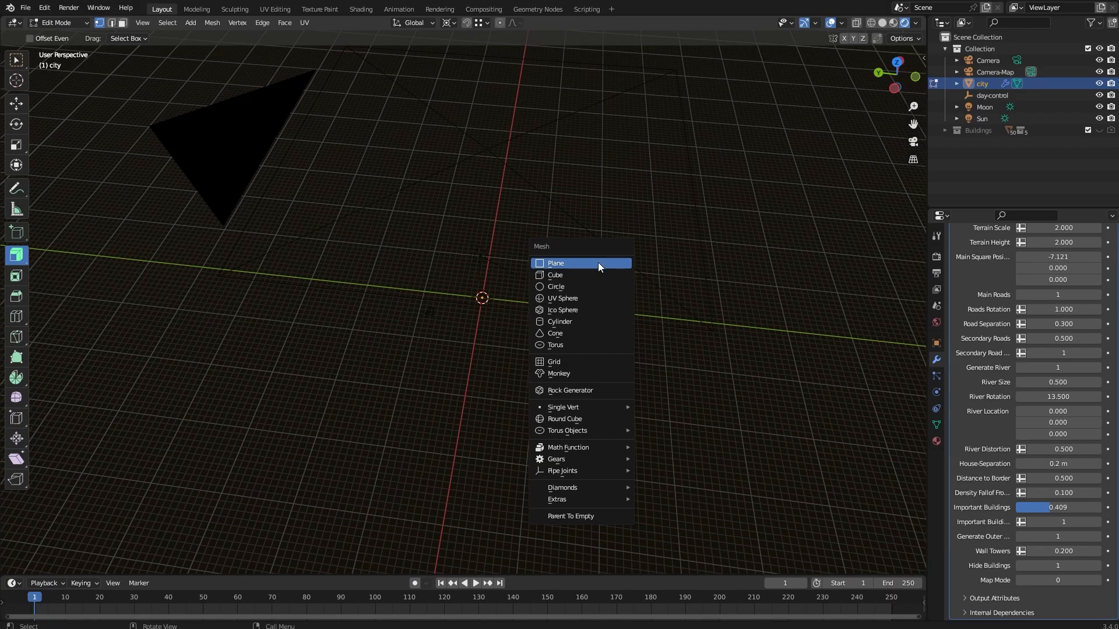
left_click(593, 267)
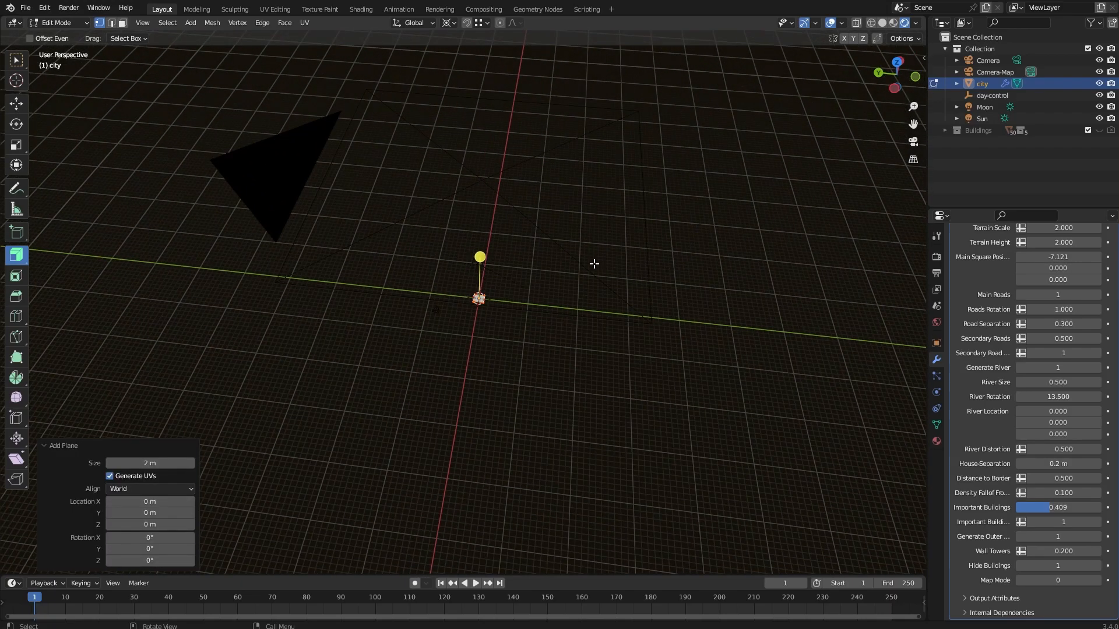
key("s")
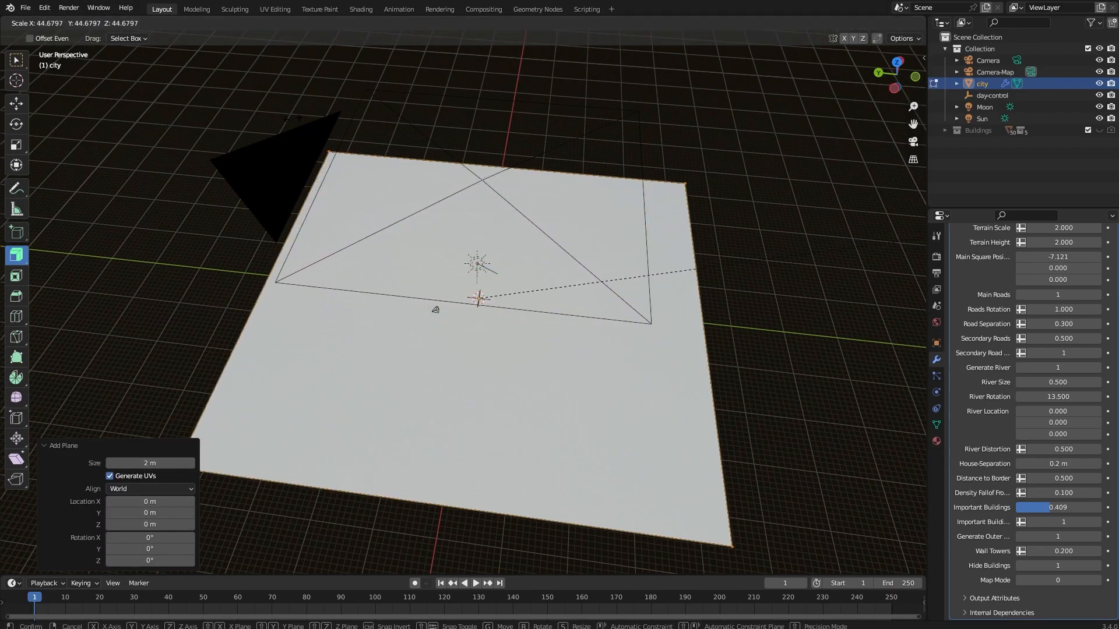
left_click(326, 505)
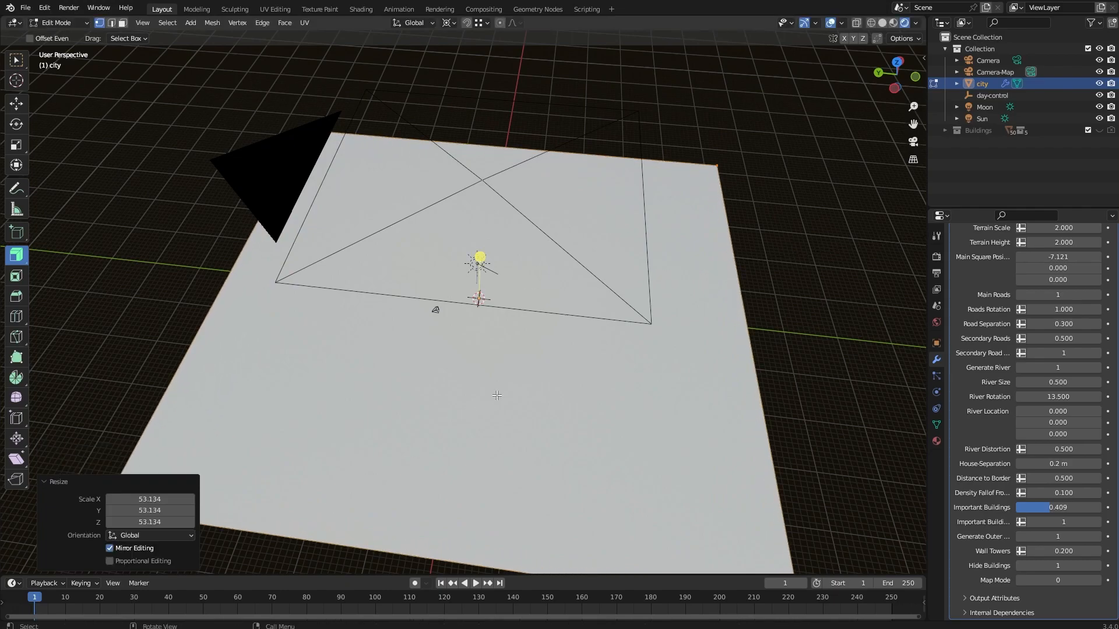
Step: Extend the plane by extruding its edge on the negative Y side outward along the Y axis
scroll(532, 304, "down", 4)
middle_click_drag(543, 313, 542, 335)
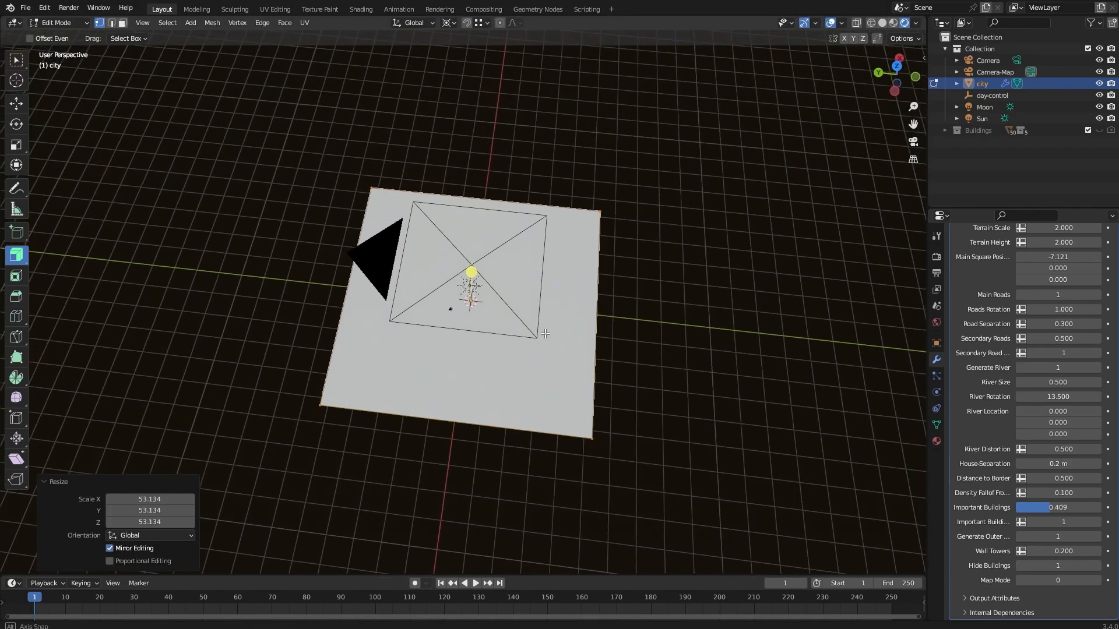
left_click(602, 213)
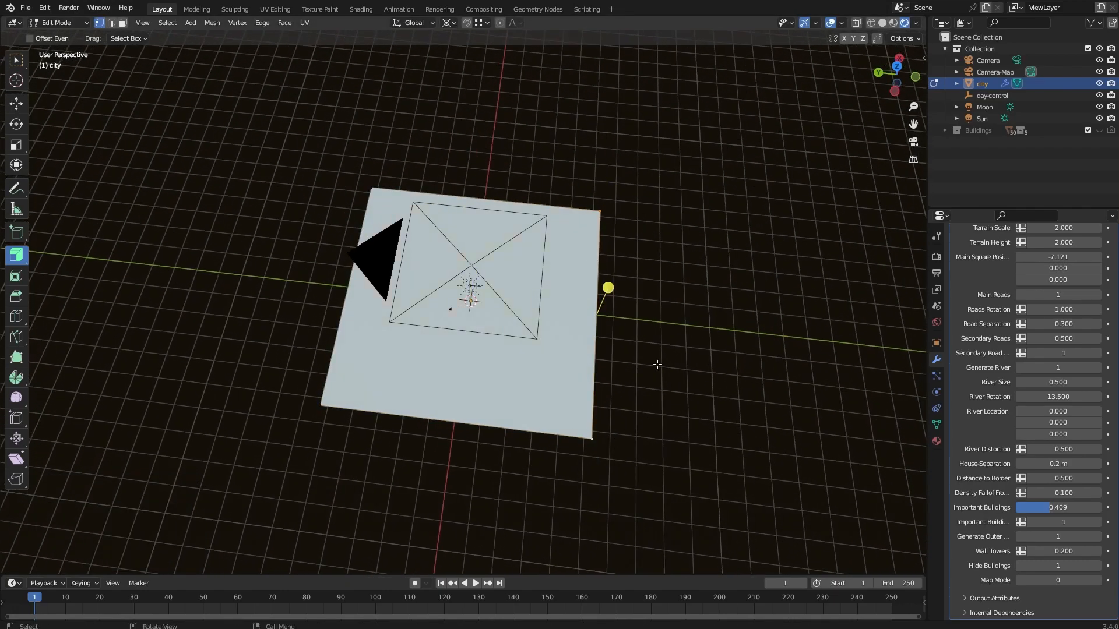
key("g")
left_click(875, 353)
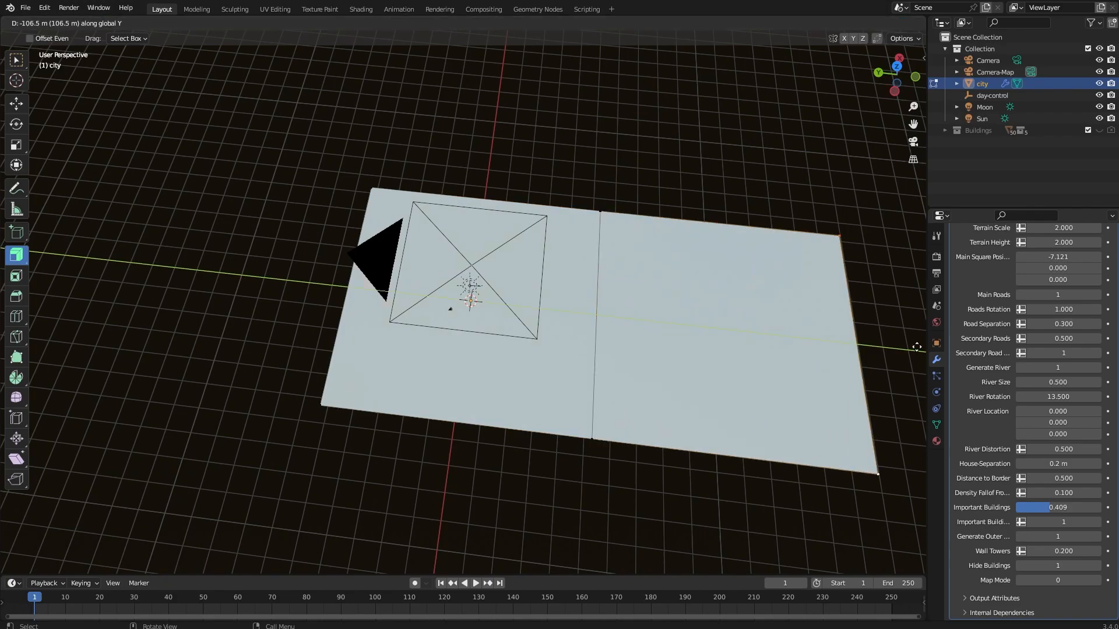
Step: Extrude the original square's far edge outward along the X axis to form a second wing
left_click(371, 188)
left_click(601, 211, "shift")
key("e")
key("y")
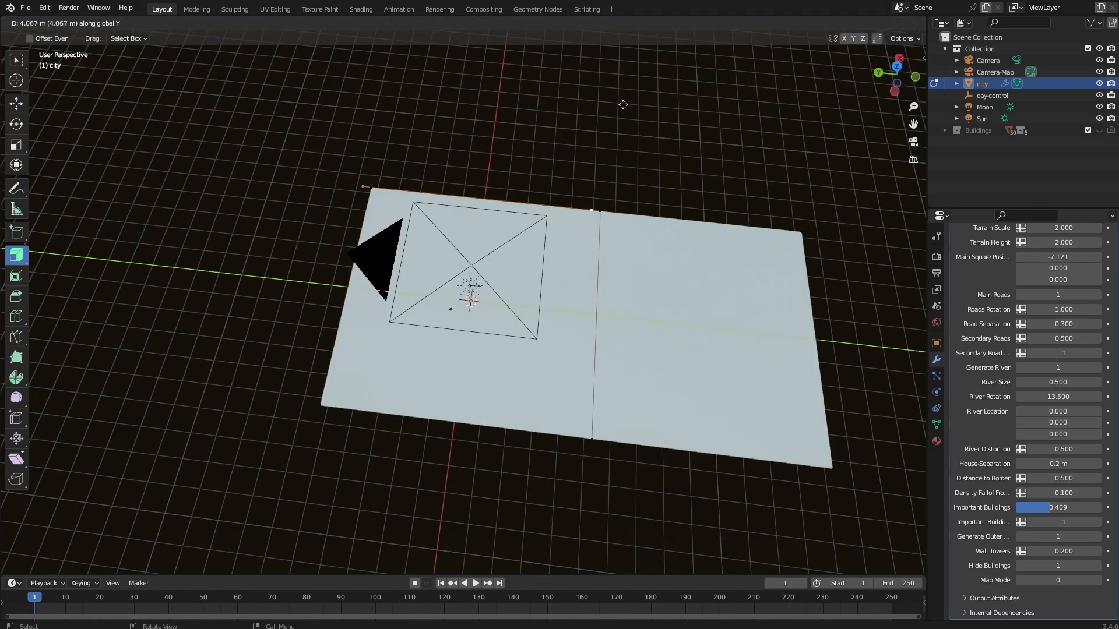
key("x")
left_click(641, 78)
Step: Extrude the two aligned outer edges of the original square and the X-axis wing along the positive Y axis
left_click(370, 195)
left_click(320, 394, "shift")
left_click(398, 54, "shift")
key("e")
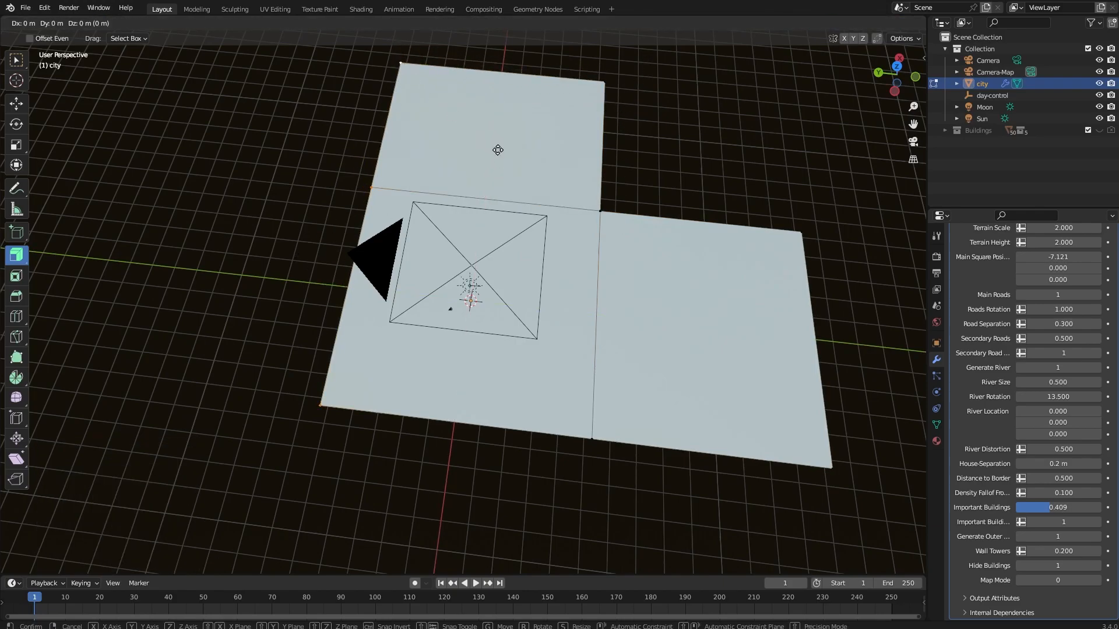
key("y")
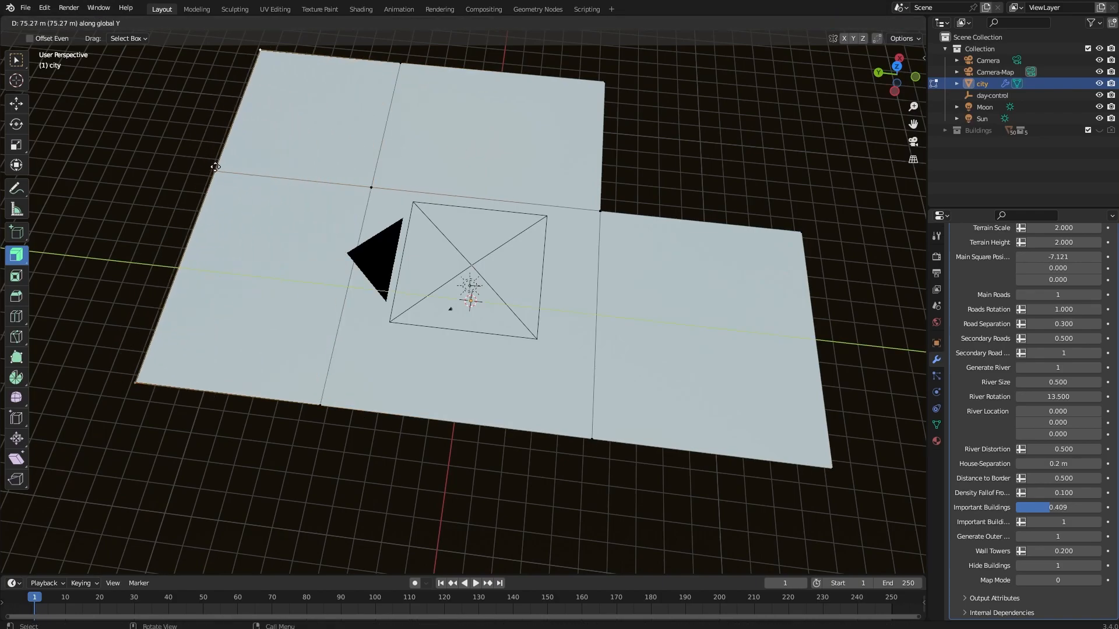
left_click(339, 332)
Step: Extrude the near edge of the positive Y block by about -124.38 m along the X axis
scroll(339, 333, "down", 1)
middle_click_drag(339, 333, 388, 297)
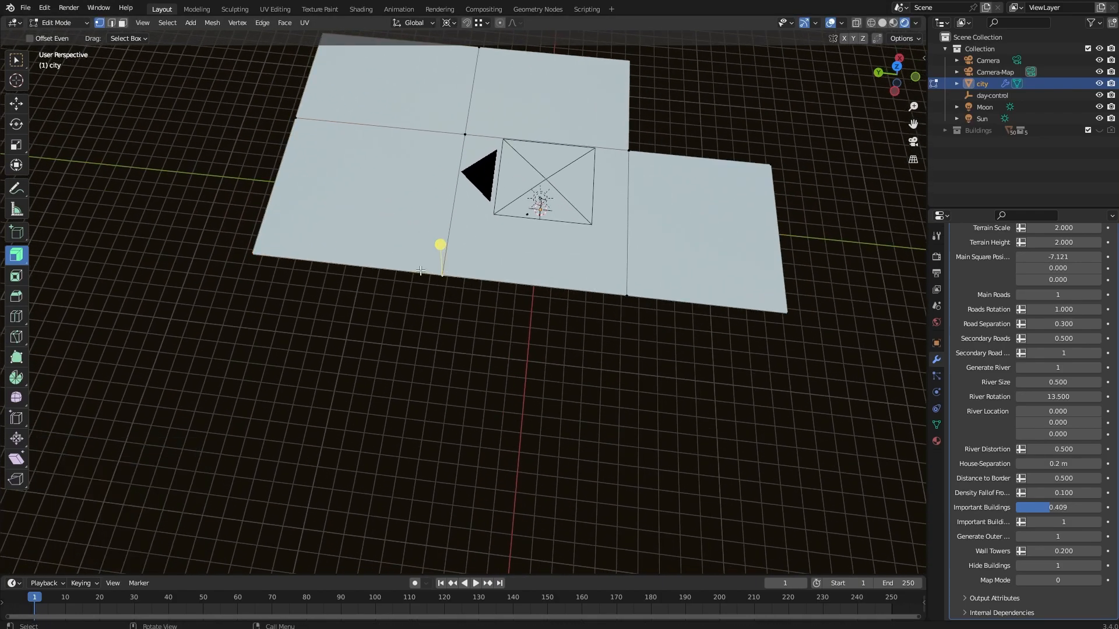
key("e")
key("x")
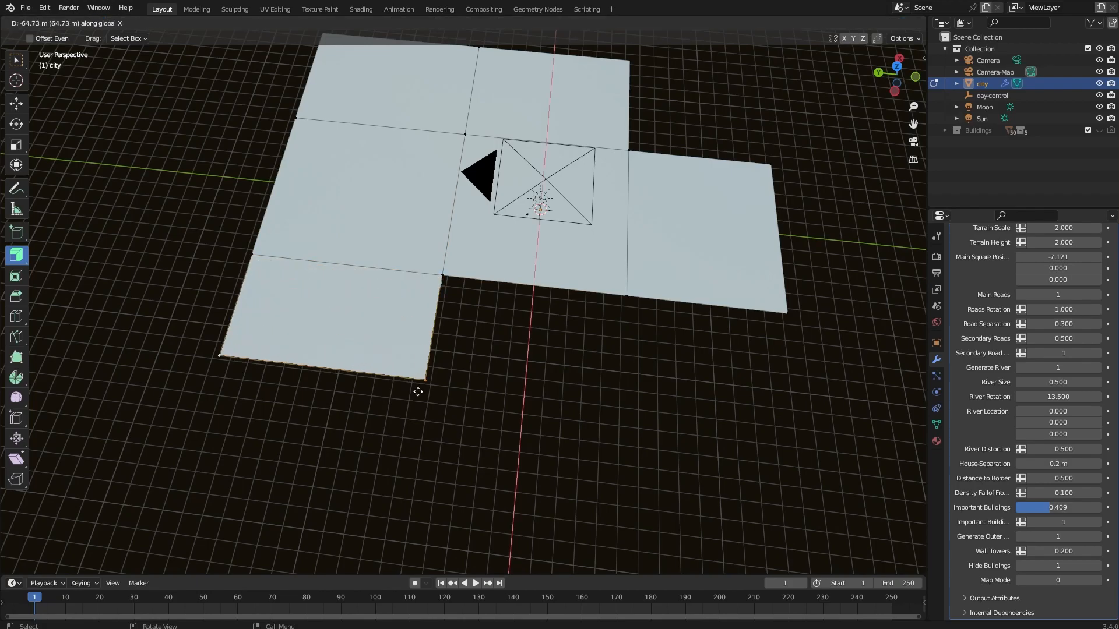
left_click(408, 483)
Step: Add two-cut loop cuts, unslid, lengthwise through the Y-axis strip and through the perpendicular X-axis strip
middle_click_drag(408, 484, 675, 437)
middle_click_drag(476, 404, 559, 233)
key("ctrl+r")
scroll(568, 220, "up", 1)
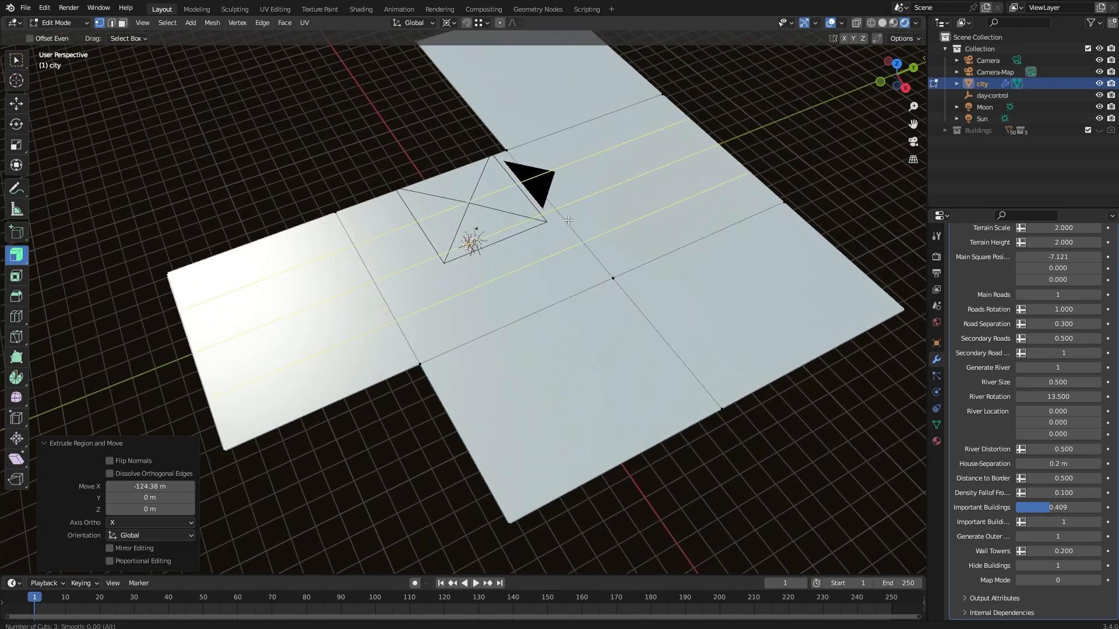
left_click(568, 220)
right_click(568, 221)
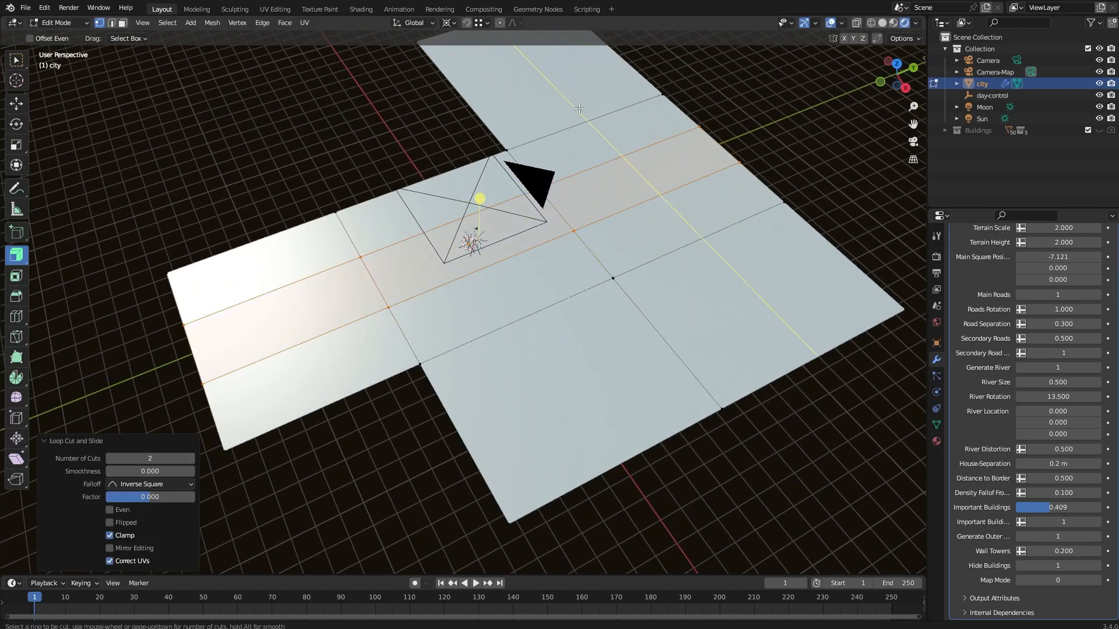
left_click(708, 337)
right_click(709, 337)
Step: Add two unslid loop cuts across the newest X-axis block and two across the original central square
key("ctrl+r")
left_click(663, 331)
right_click(662, 326)
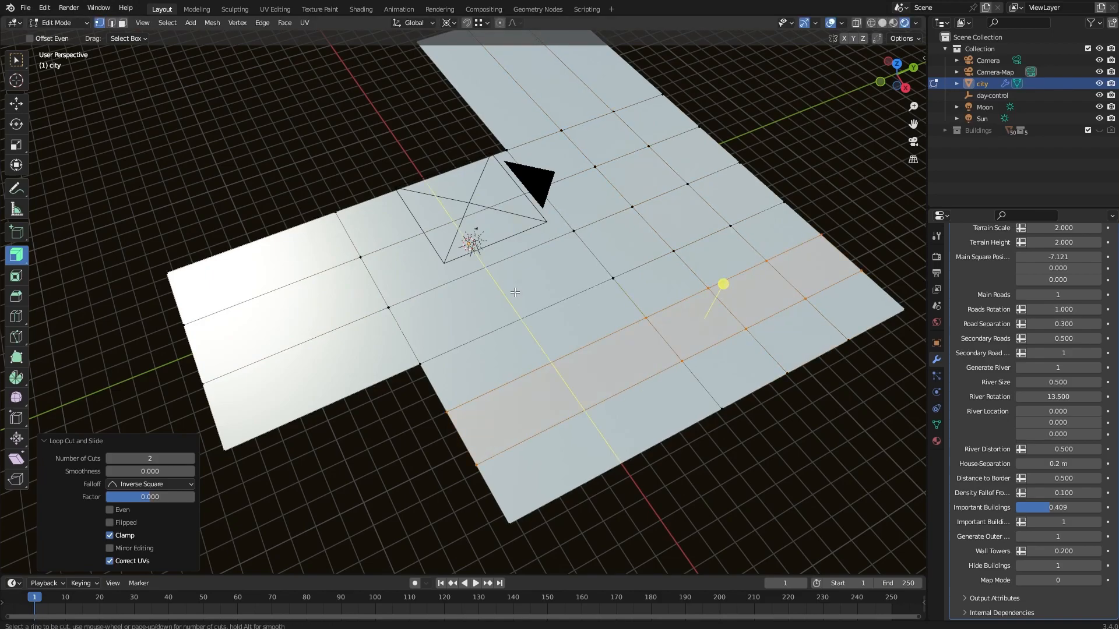
key("ctrl+r")
left_click(514, 291)
right_click(514, 291)
Step: Add two unslid loop cuts each across the negative Y wing and the one remaining undivided end block
key("ctrl+r")
left_click(291, 286)
right_click(292, 286)
middle_click_drag(462, 307, 462, 130)
key("ctrl+r")
left_click(406, 166)
right_click(407, 166)
Step: Select the interior vertex of the wide block beside the camera and enable proportional editing
middle_click_drag(406, 166, 618, 216)
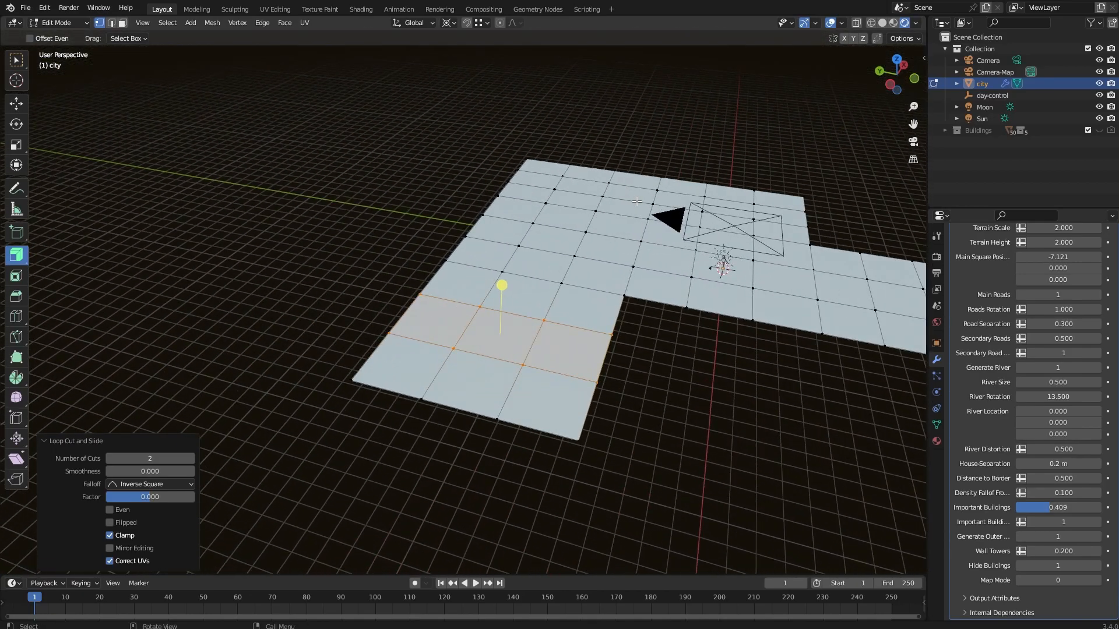
scroll(637, 201, "up", 3)
middle_click_drag(652, 168, 563, 217, "shift")
left_click(568, 223)
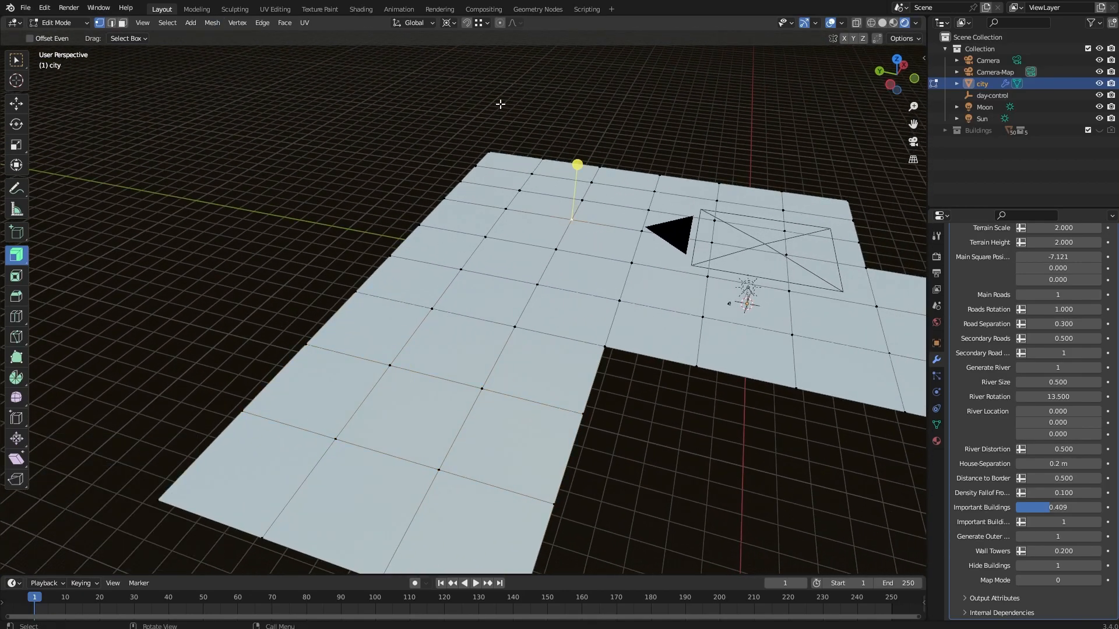
left_click(499, 23)
key("g")
key("z")
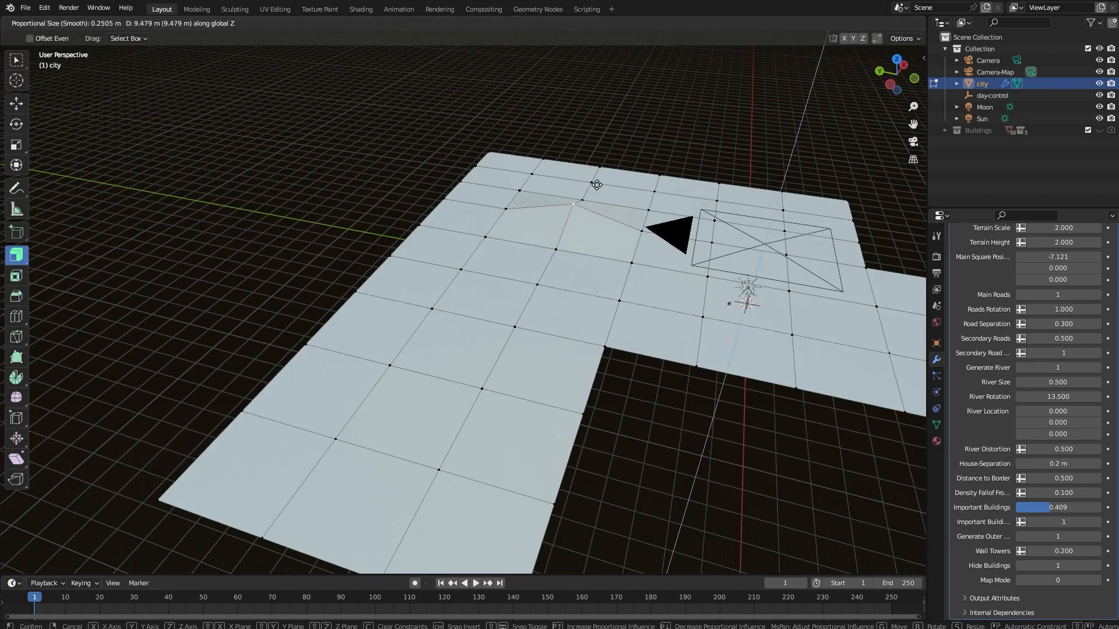
scroll(597, 184, "up", 1)
right_click(597, 184)
Step: Raise the selected vertex 17.627 m along Z with smooth proportional falloff and a proportional size of 83.905 to form a hill
key("g")
key("z")
scroll(602, 175, "up", 1)
scroll(603, 175, "up", 1)
scroll(602, 175, "up", 9)
scroll(580, 167, "down", 20)
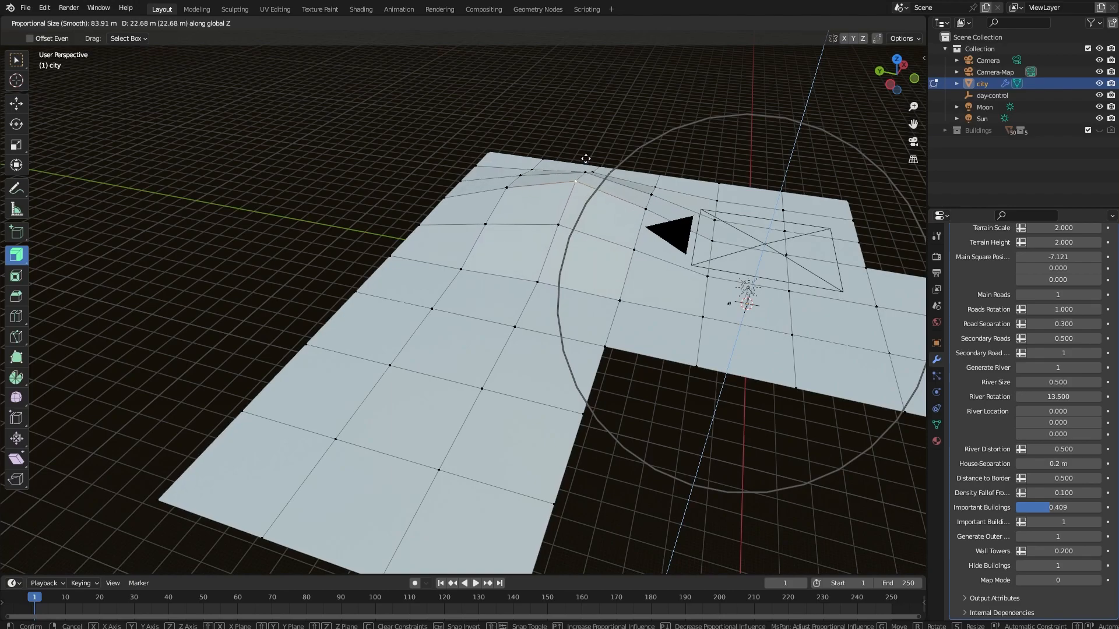
left_click(584, 169)
scroll(676, 305, "down", 3)
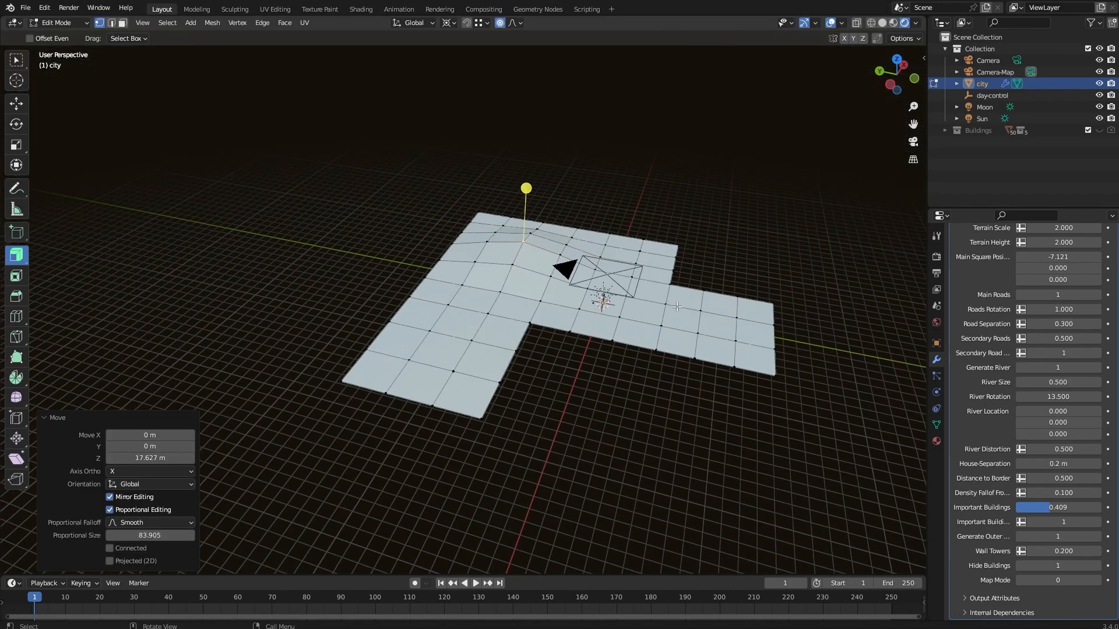
Step: Extrude the border vertex one cell from the inner corner along negative Y and join it by an edge to the adjoining wing's border vertex
left_click(518, 342)
scroll(583, 370, "up", 3)
middle_click_drag(652, 411, 729, 495)
middle_click_drag(726, 429, 597, 385, "shift")
key("g")
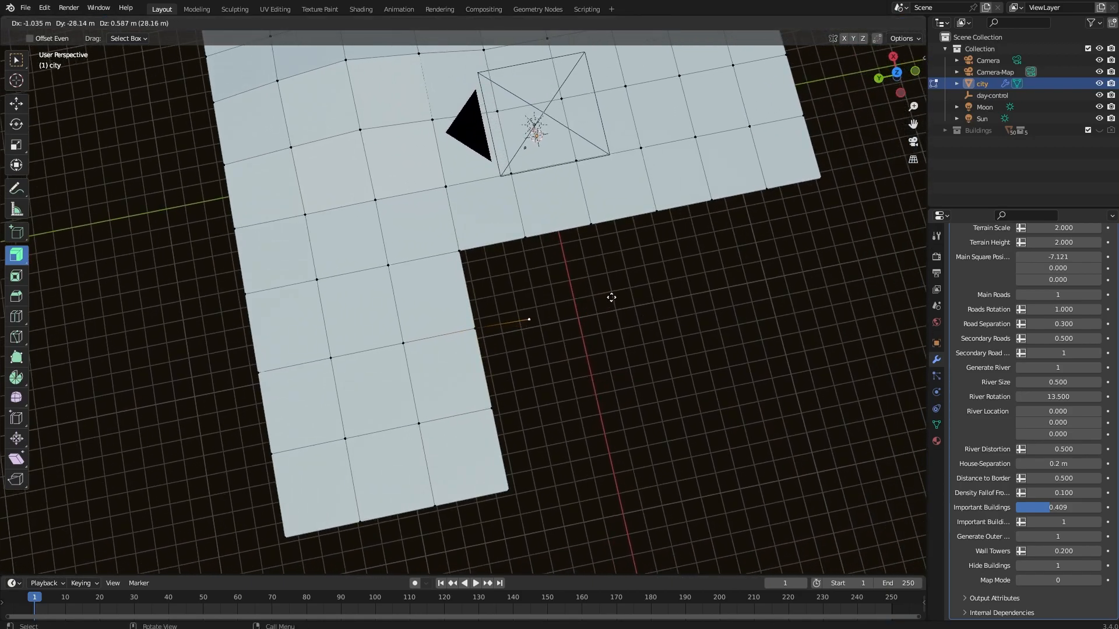
key("y")
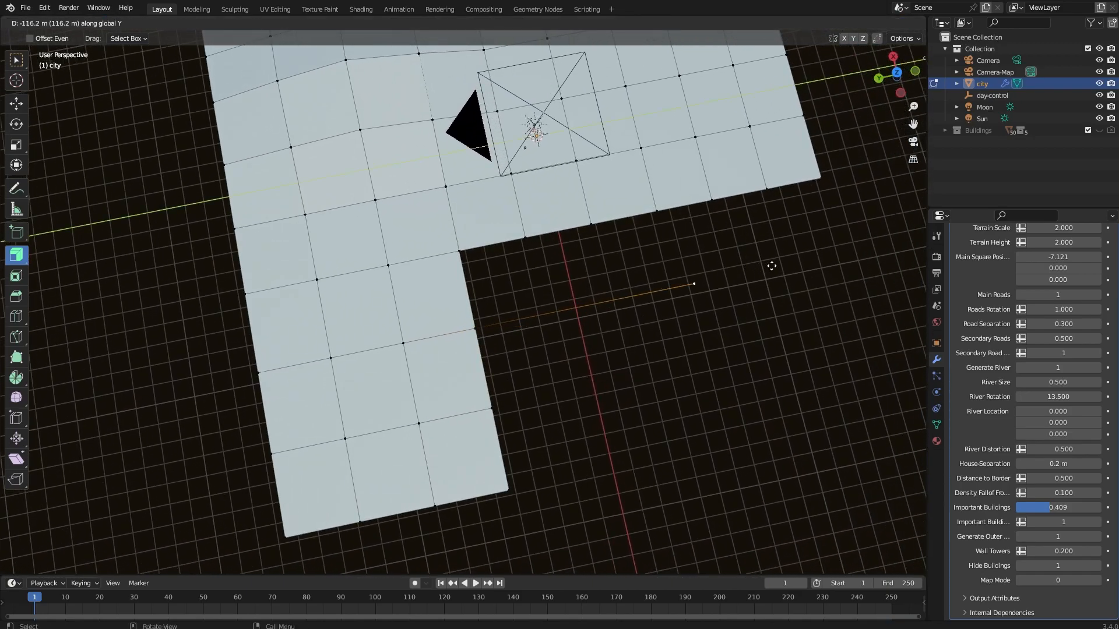
left_click(746, 264)
left_click(670, 212, "shift")
key("f")
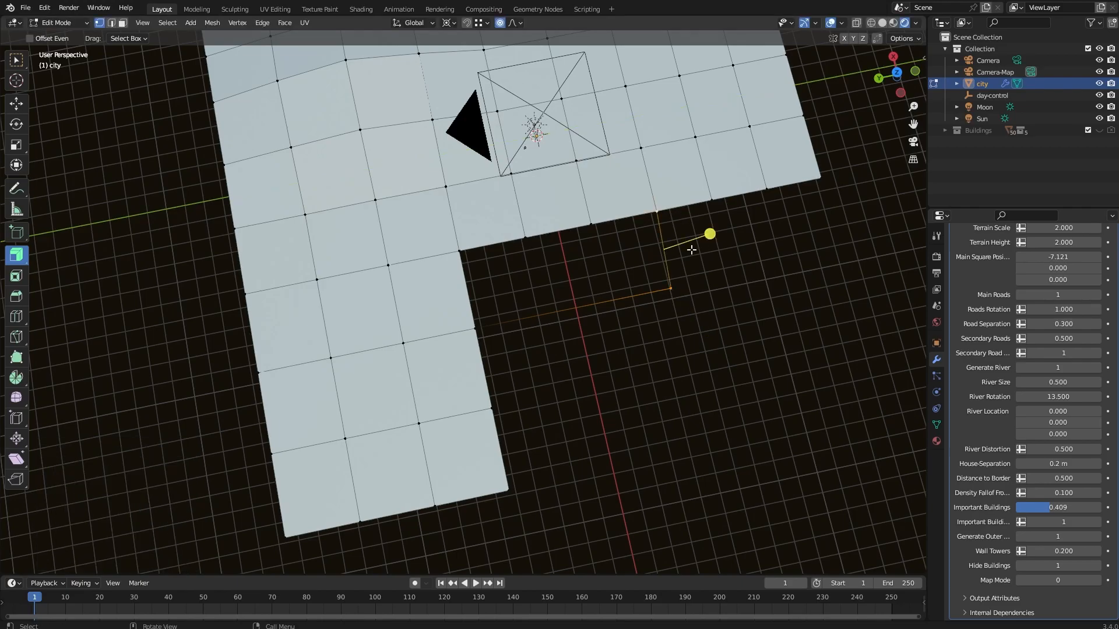
Step: Divide the new long edge with two unslid cuts and fill the strip between it and the wing with faces
key("ctrl+r")
scroll(599, 309, "up", 1)
left_click(598, 309)
right_click(600, 310)
left_click(475, 324)
left_click(462, 254, "shift")
key("f")
key("f")
key("f")
Step: Return to Object Mode and examine the regenerated terrain, outer wall and river course over the new footprint
middle_click_drag(664, 358, 443, 289)
scroll(464, 244, "up", 2)
middle_click_drag(361, 272, 482, 257)
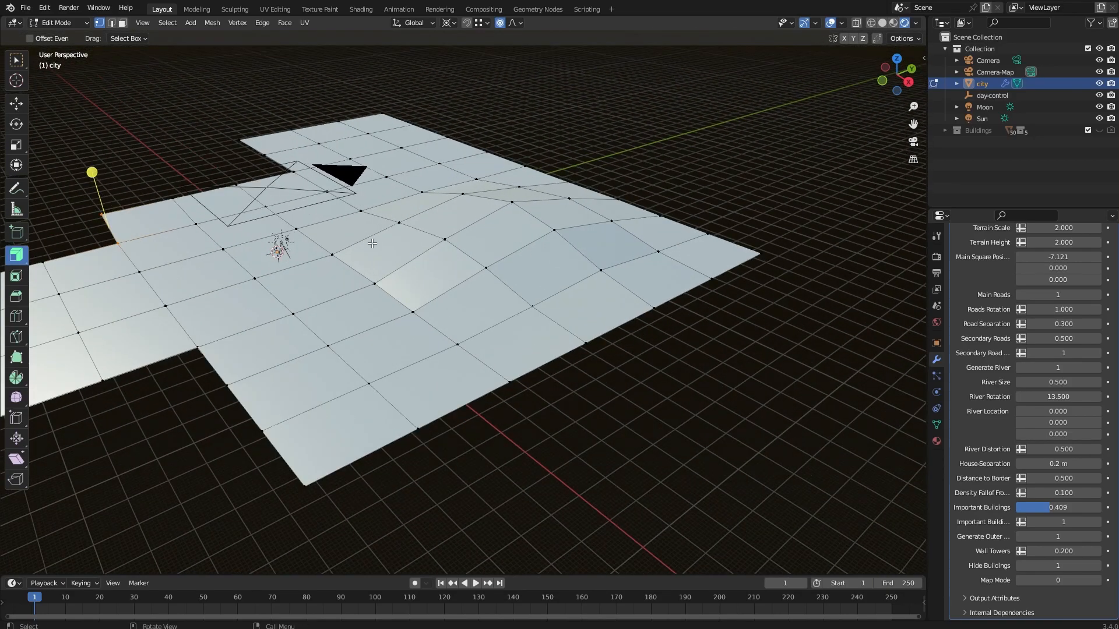
key("Tab")
middle_click_drag(526, 226, 621, 215)
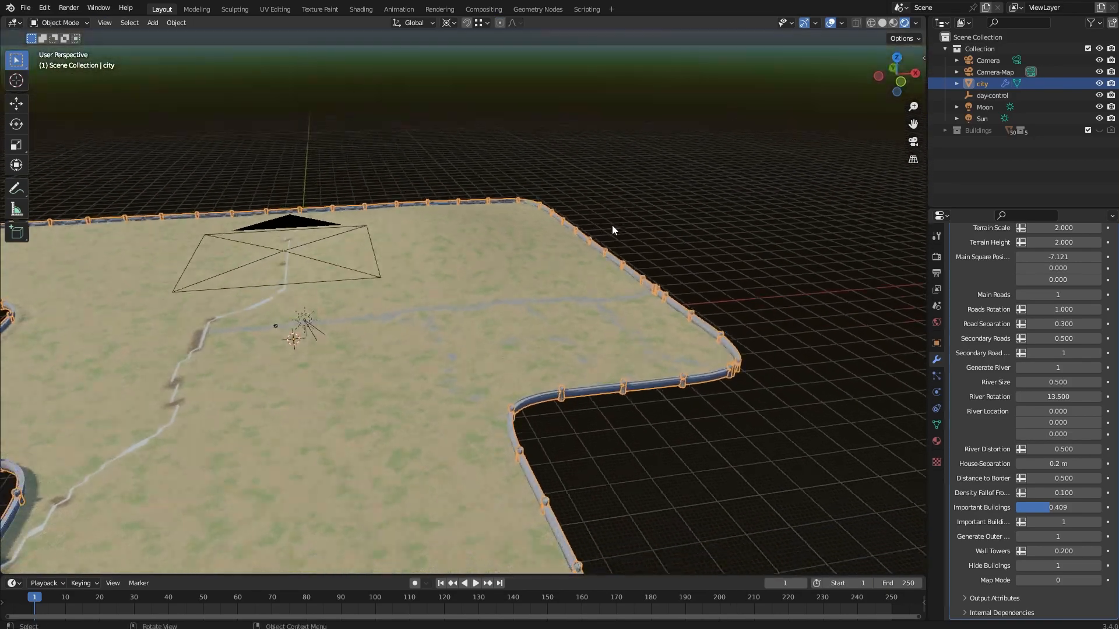
middle_click_drag(432, 323, 623, 182, "shift")
middle_click_drag(456, 271, 377, 156)
middle_click_drag(269, 120, 595, 267)
scroll(596, 266, "up", 2)
scroll(657, 285, "down", 3)
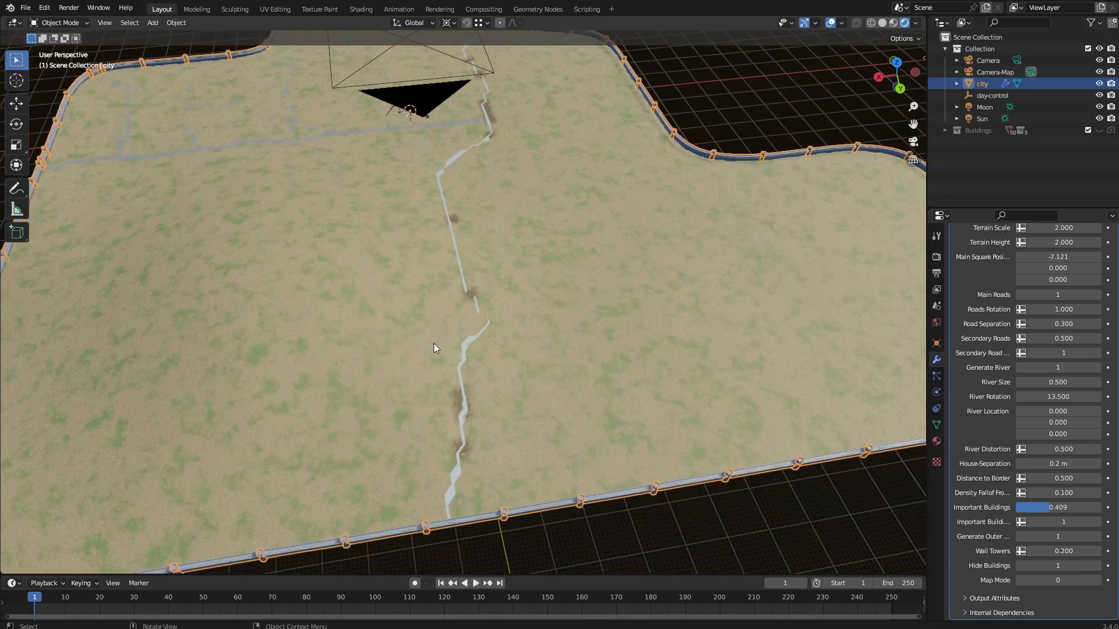
scroll(533, 213, "down", 3)
scroll(534, 215, "up", 3)
middle_click_drag(533, 214, 748, 129)
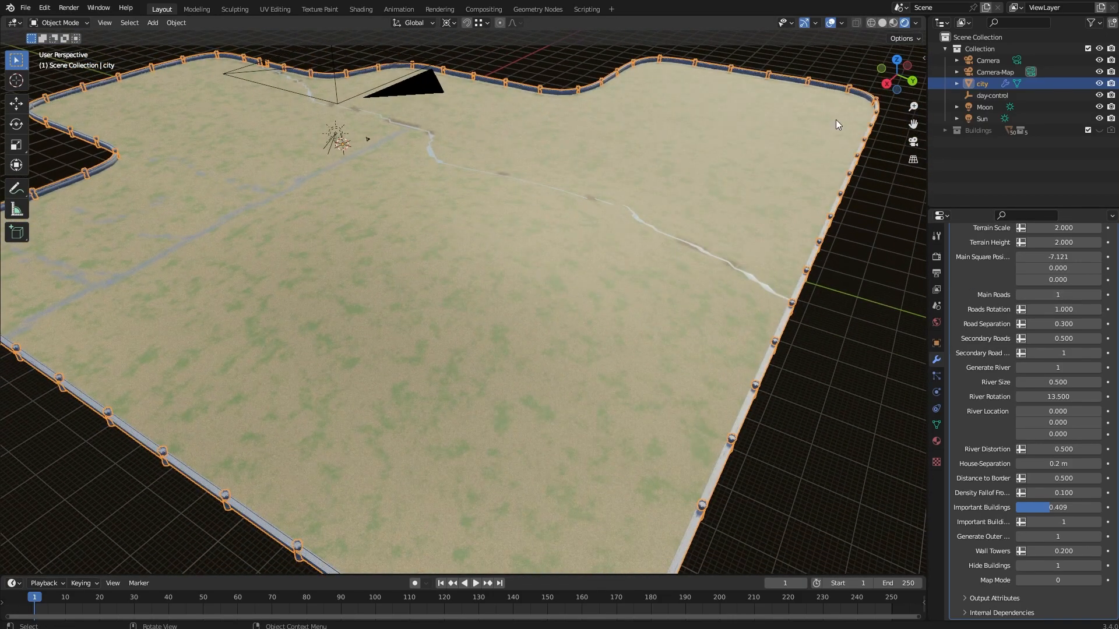
mouse_move(498, 306)
middle_mouse_down()
mouse_move(548, 305)
mouse_move(499, 309)
middle_mouse_up()
scroll(548, 292, "down", 3)
middle_click_drag(631, 256, 610, 235)
scroll(575, 258, "up", 4)
scroll(647, 270, "down", 3)
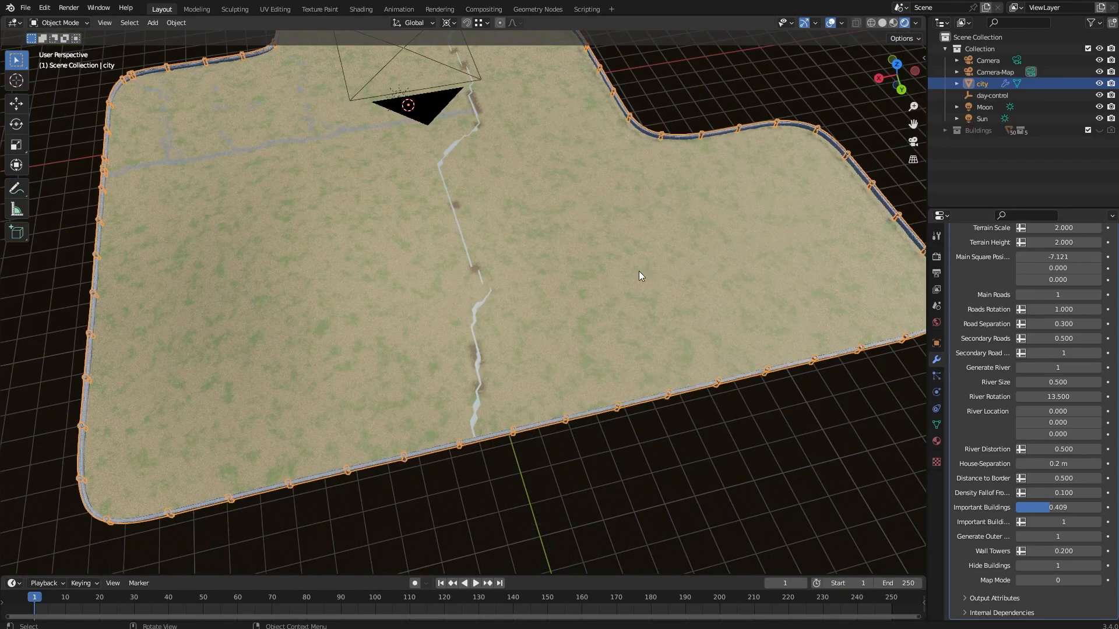
scroll(486, 258, "up", 3)
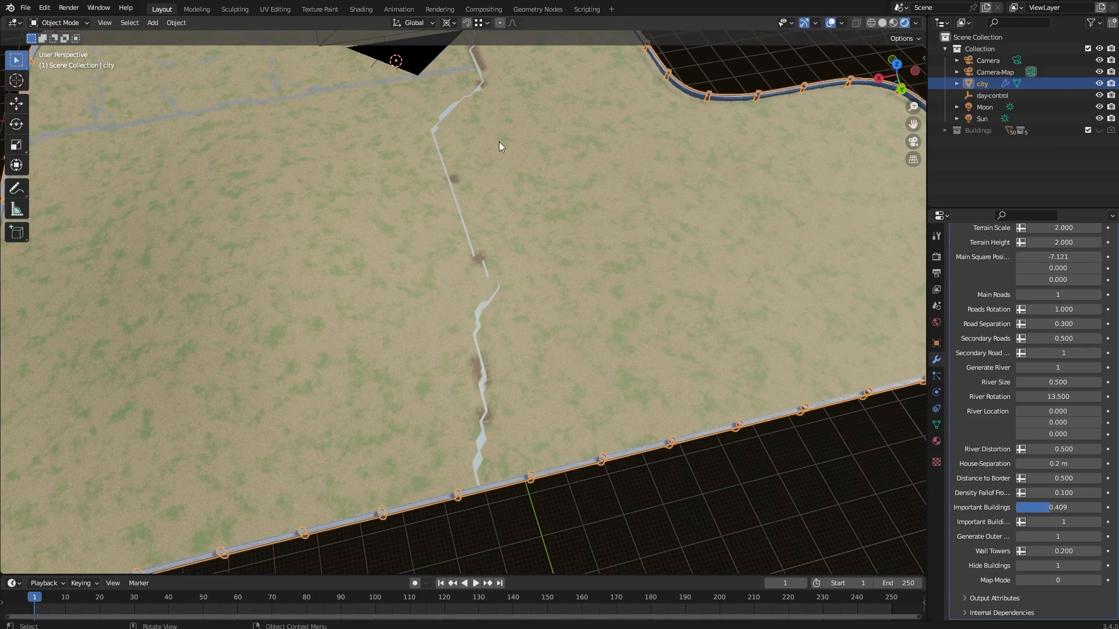
Step: Subdivide the entire city base mesh and return to Object Mode
key("Tab")
scroll(511, 241, "down", 3)
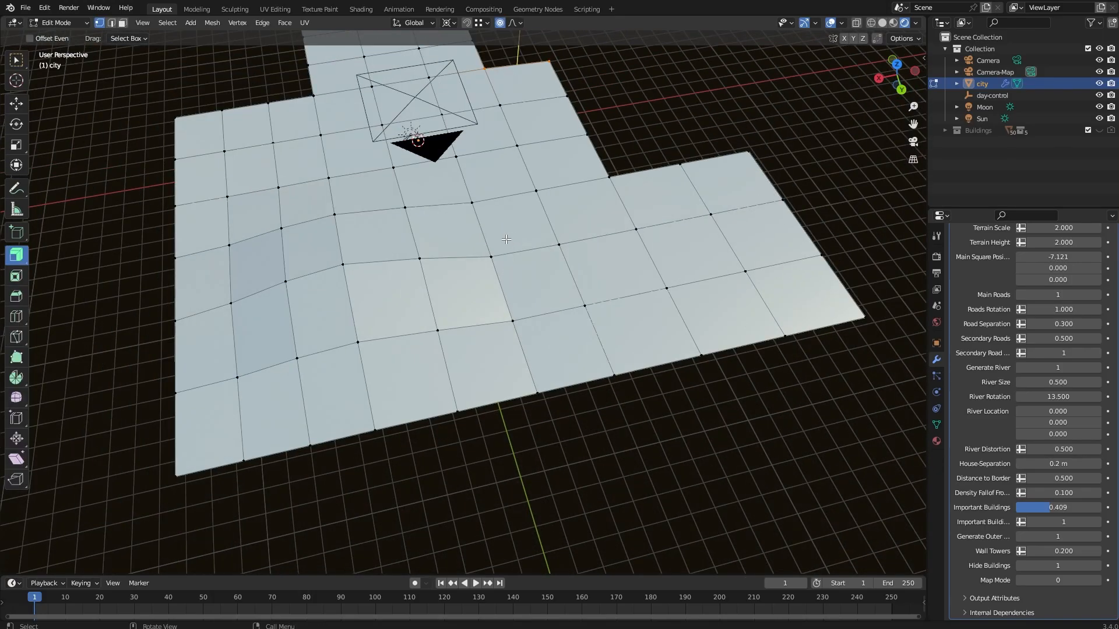
key("a")
right_click(481, 211)
left_click(481, 210)
key("Tab")
scroll(453, 227, "up", 4)
scroll(491, 175, "down", 3)
scroll(559, 248, "up", 2)
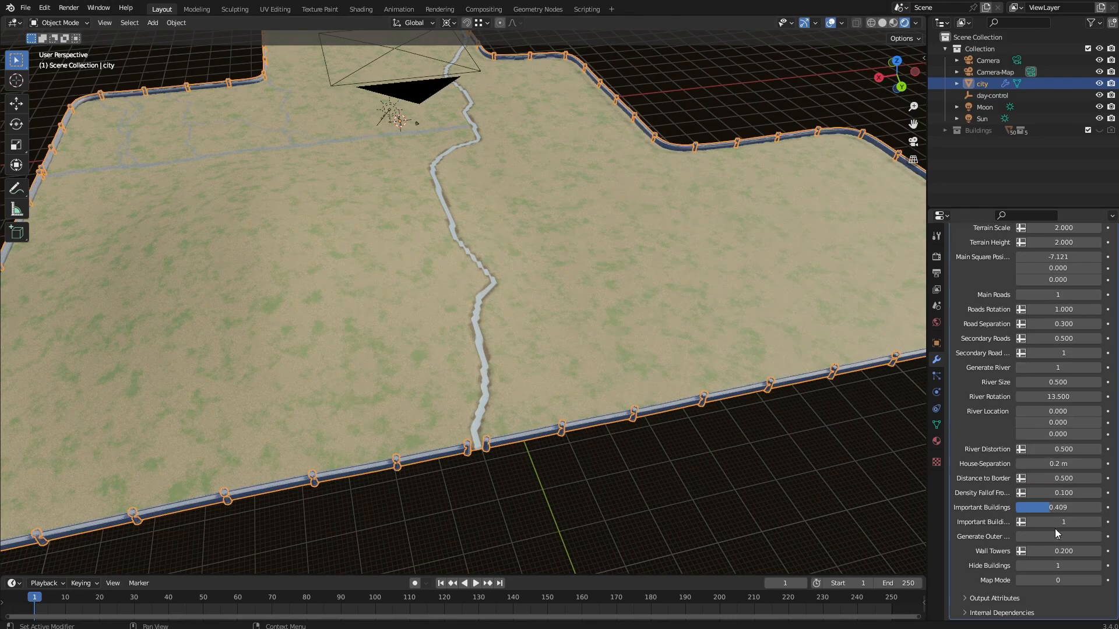
Step: Try a River Size of 2
left_click(1065, 383)
type("2")
key("Return")
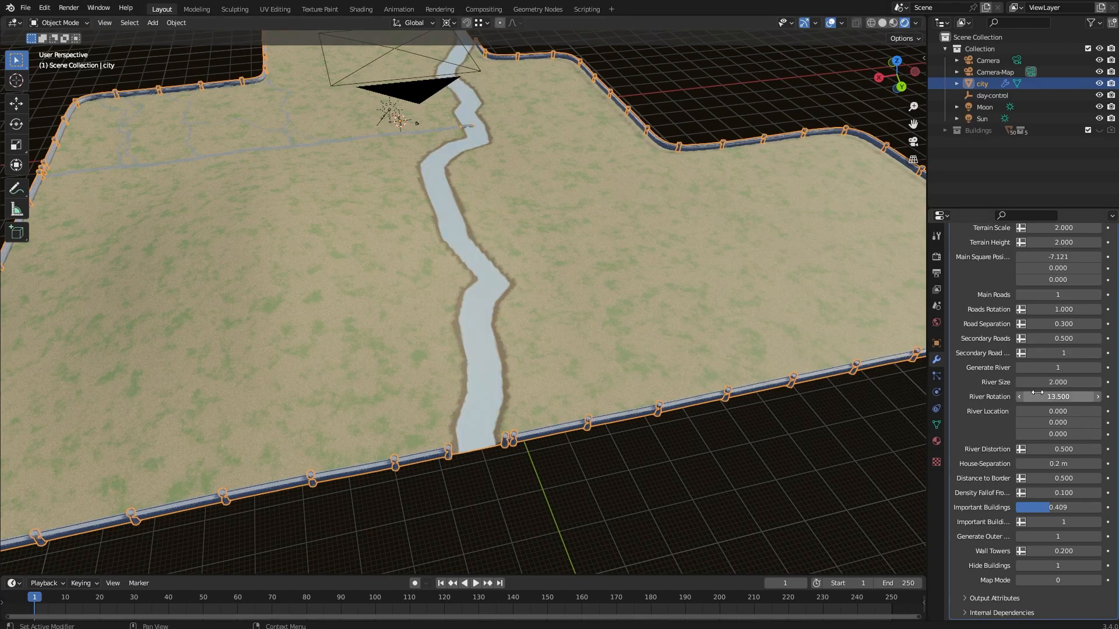
Step: Set River Size to 1.5
left_click(1041, 385)
key("Return")
middle_click_drag(912, 361, 579, 249)
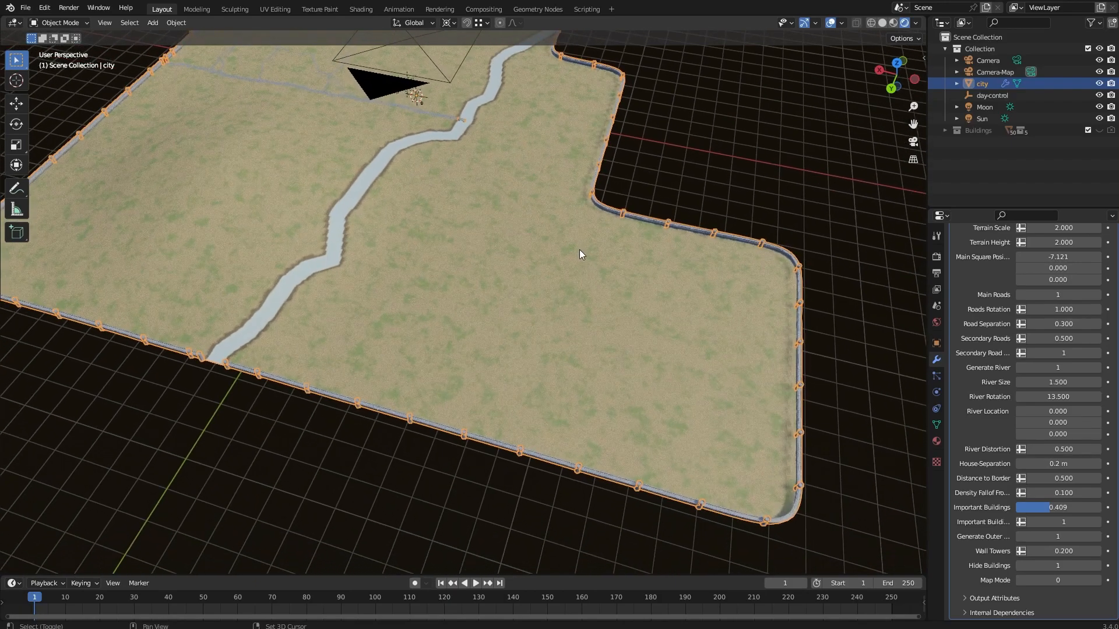
Step: Set the first River Location value to -20 and River Rotation to 19.35
left_click_drag(1057, 412, 1101, 411)
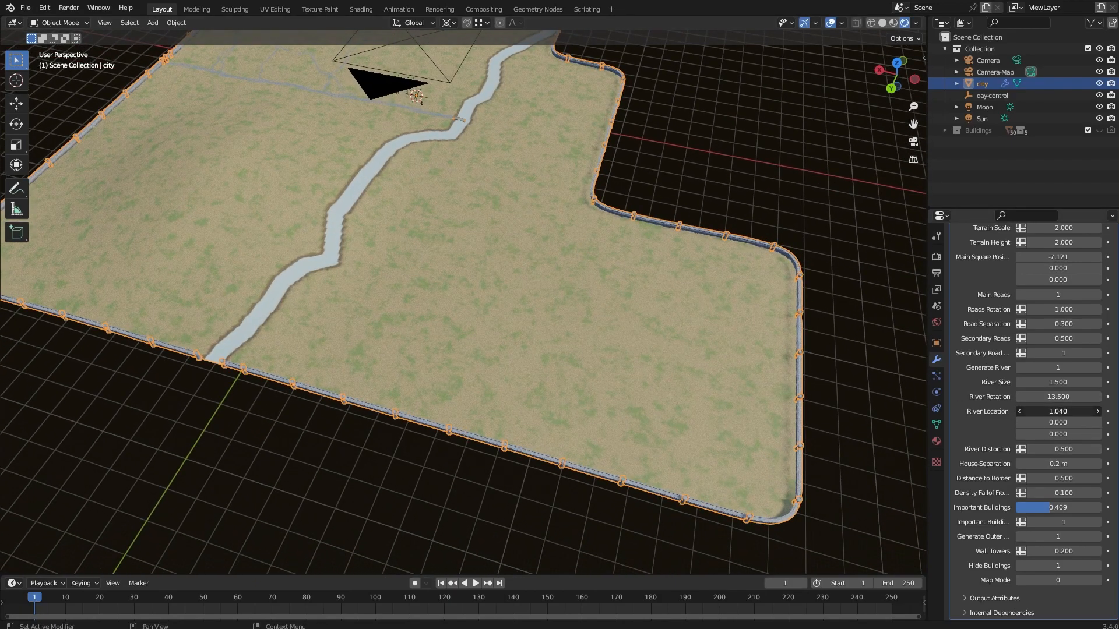
left_click(1062, 411)
key("Return")
left_click_drag(1057, 397, 1097, 397)
middle_click_drag(536, 193, 593, 298)
middle_click_drag(593, 299, 607, 291)
middle_click_drag(665, 308, 655, 288, "shift")
scroll(656, 289, "up", 3)
scroll(872, 352, "down", 5)
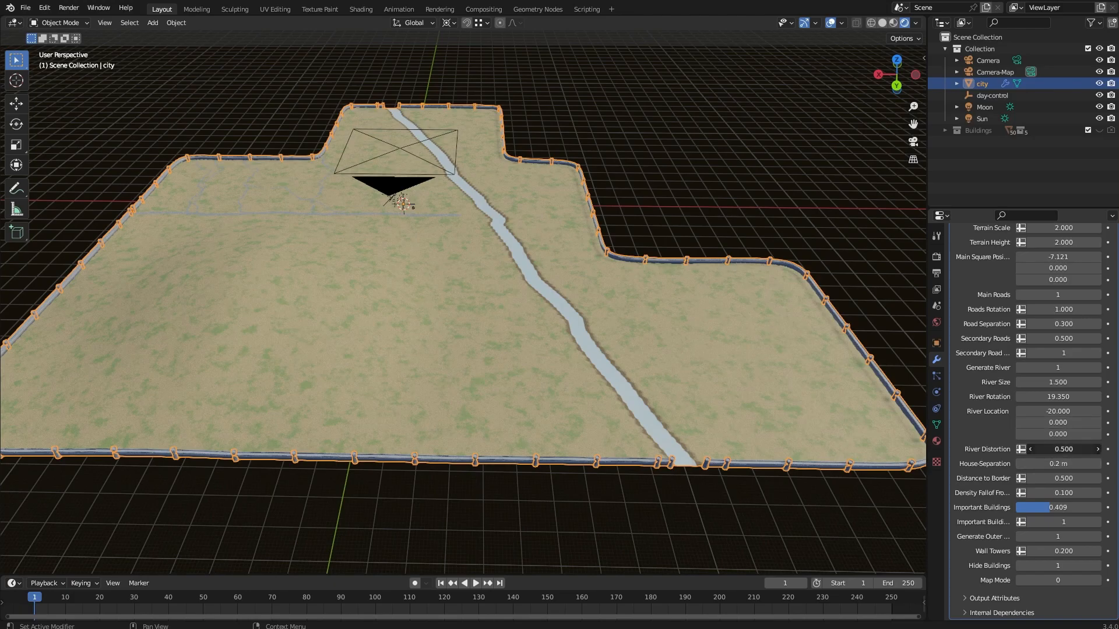
Step: Set River Distortion to 1
left_click_drag(1058, 449, 1084, 449)
middle_click_drag(579, 298, 561, 319)
scroll(532, 317, "up", 4)
scroll(565, 331, "down", 4)
scroll(516, 348, "down", 2)
scroll(561, 319, "up", 4)
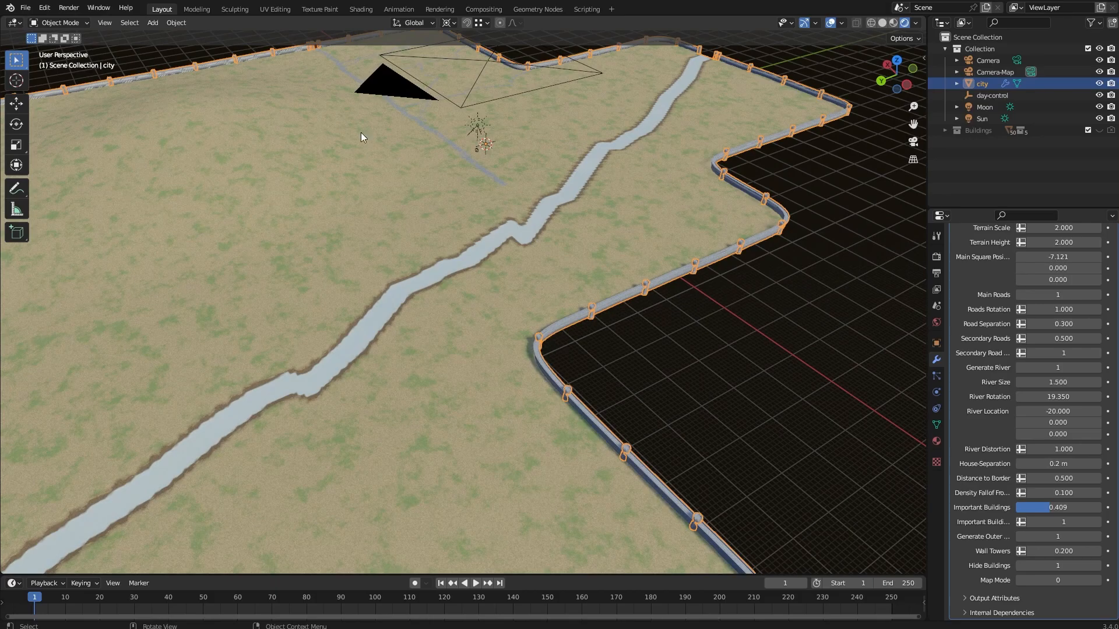
Step: Examine the distorted river's course, its banks and the nearby road from several angles
middle_click_drag(505, 281, 627, 314)
scroll(559, 262, "down", 3)
scroll(568, 294, "up", 3)
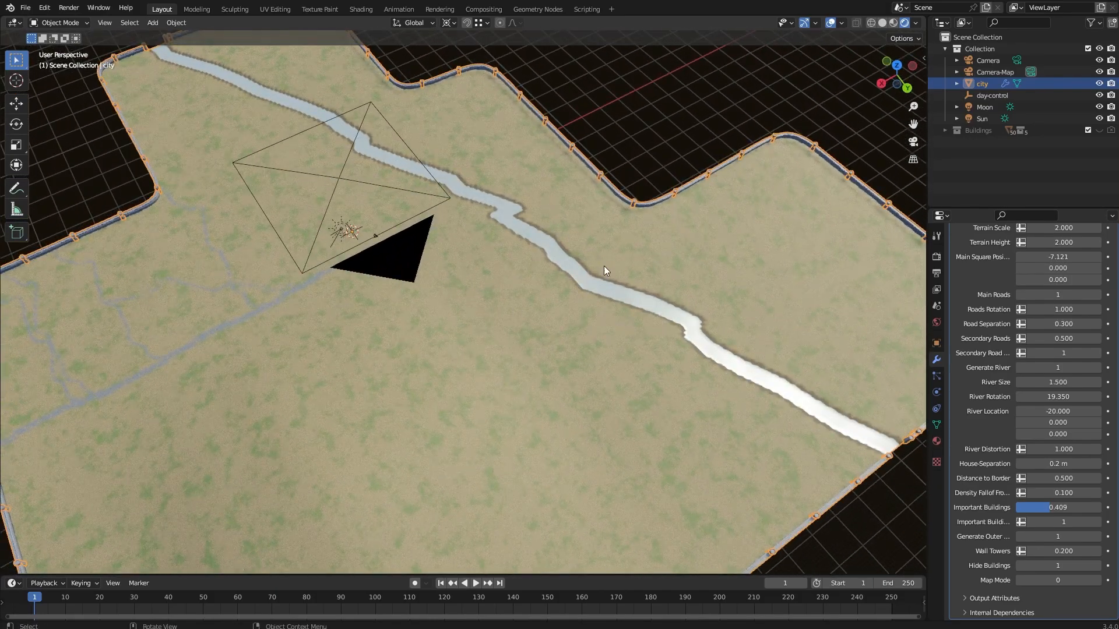
middle_click_drag(600, 263, 667, 240)
middle_click_drag(489, 211, 657, 236)
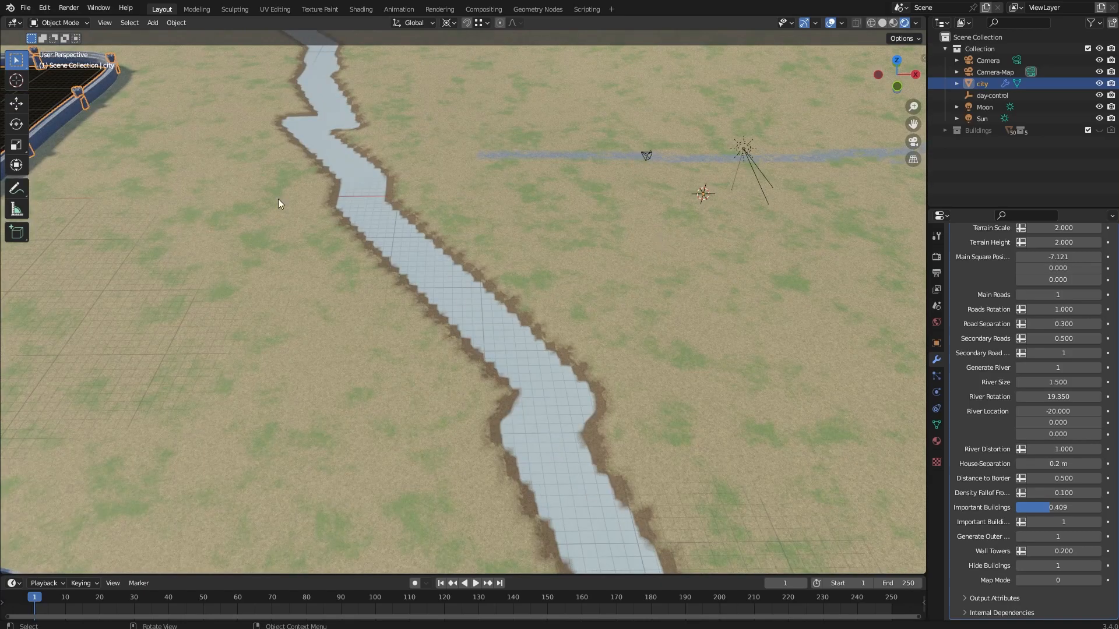
scroll(680, 380, "down", 4)
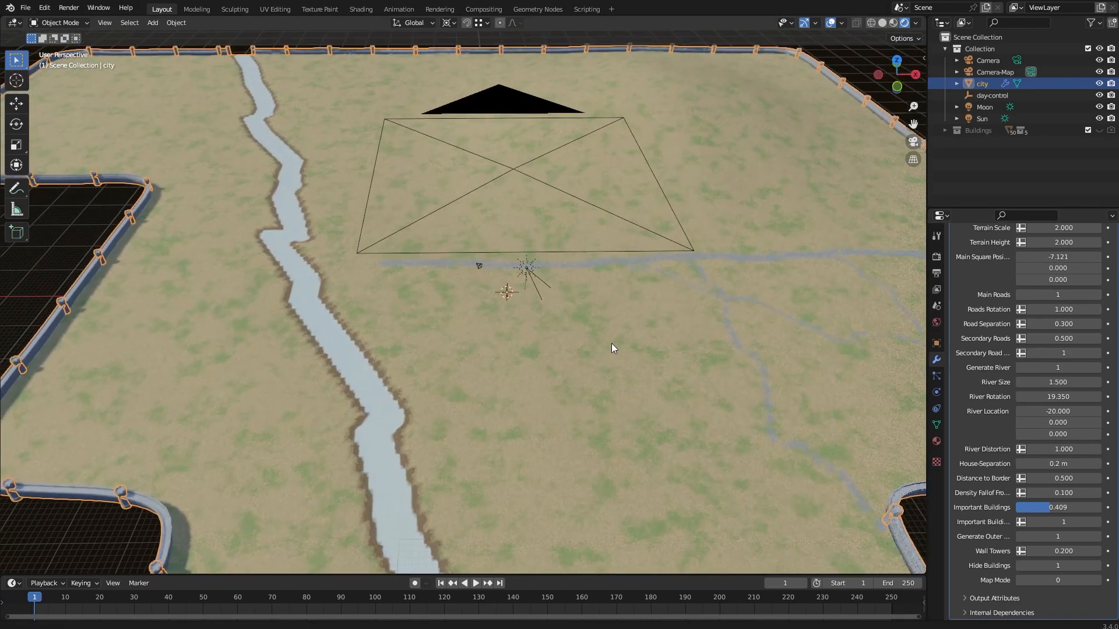
scroll(620, 309, "down", 3)
middle_click_drag(621, 287, 661, 303)
scroll(707, 305, "up", 2)
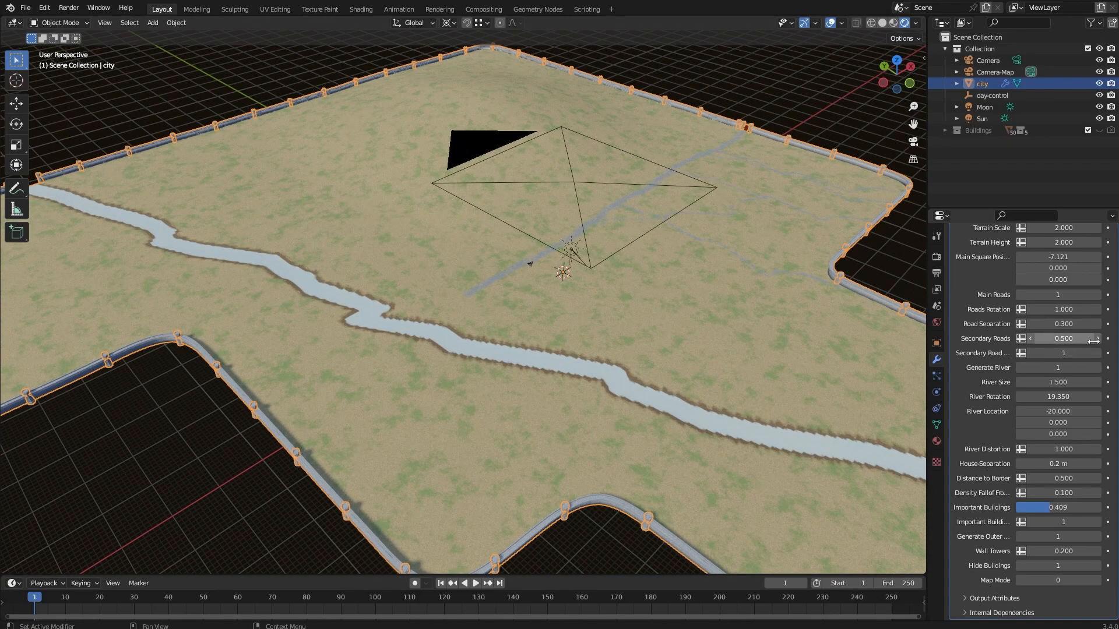
Step: Increase Main Roads to 6
left_click(1098, 296)
left_click(1098, 296)
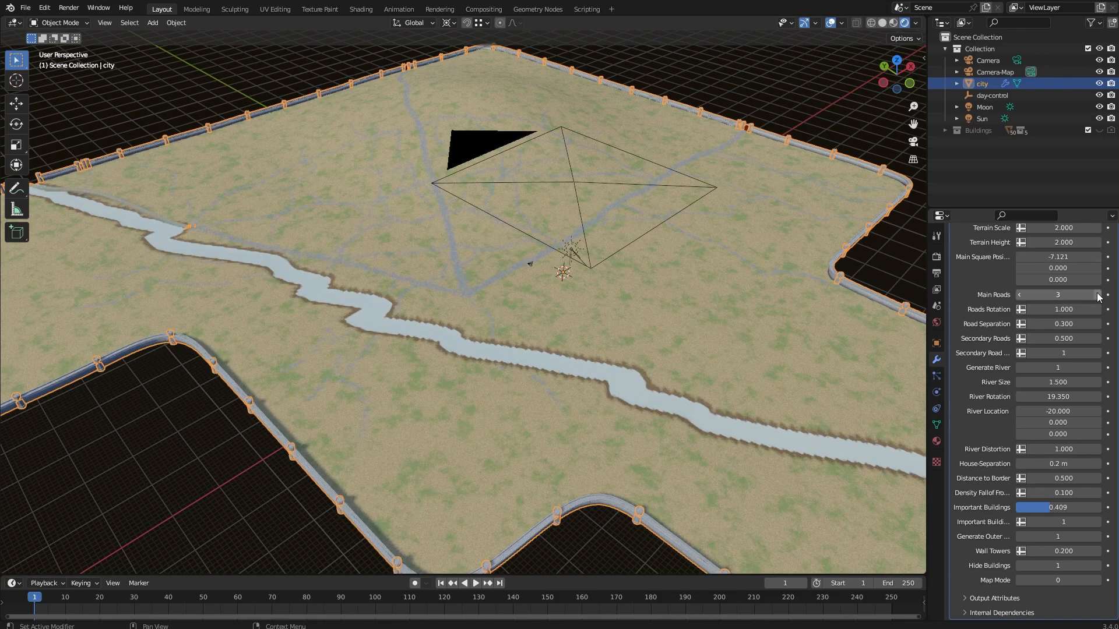
left_click(1098, 296)
left_click(1097, 296)
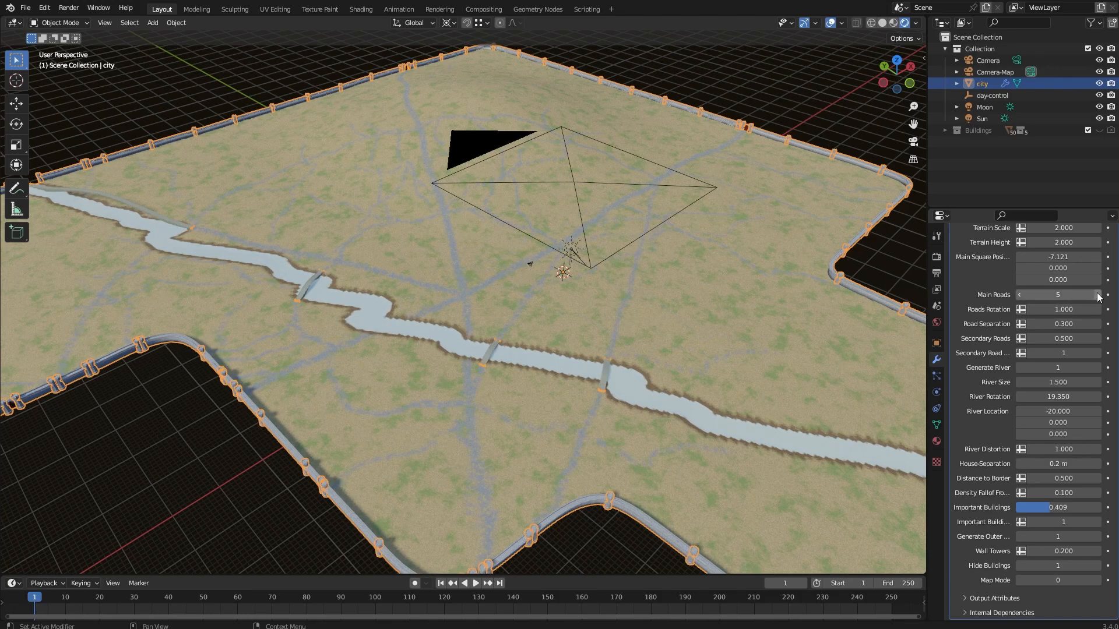
left_click(1098, 295)
middle_click_drag(676, 289, 549, 351)
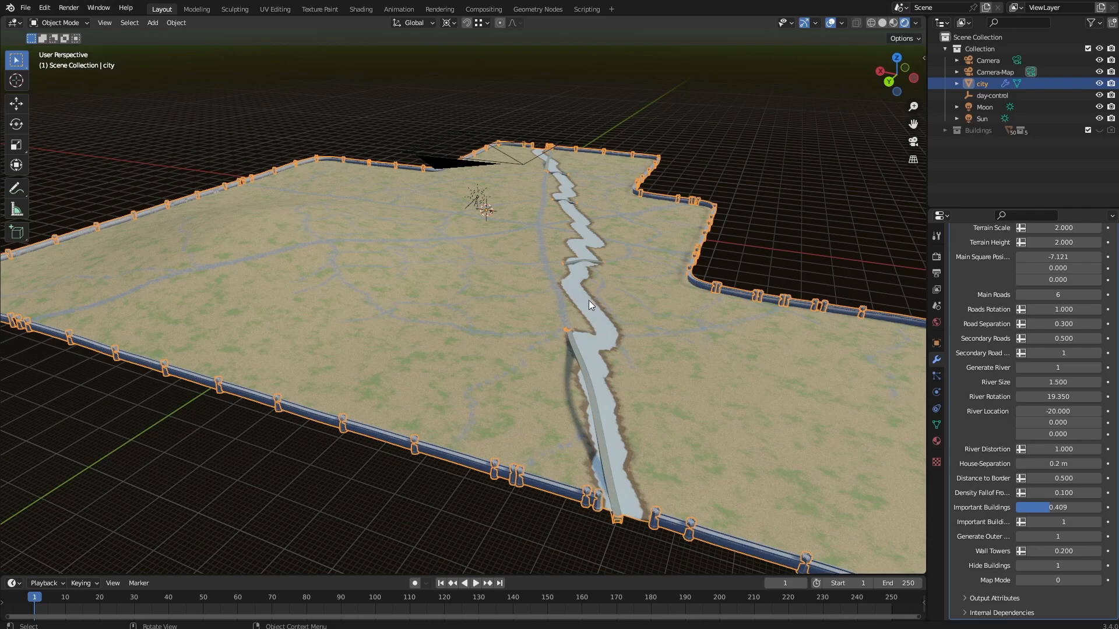
scroll(588, 299, "up", 3)
scroll(676, 351, "down", 3)
middle_click_drag(707, 332, 532, 249)
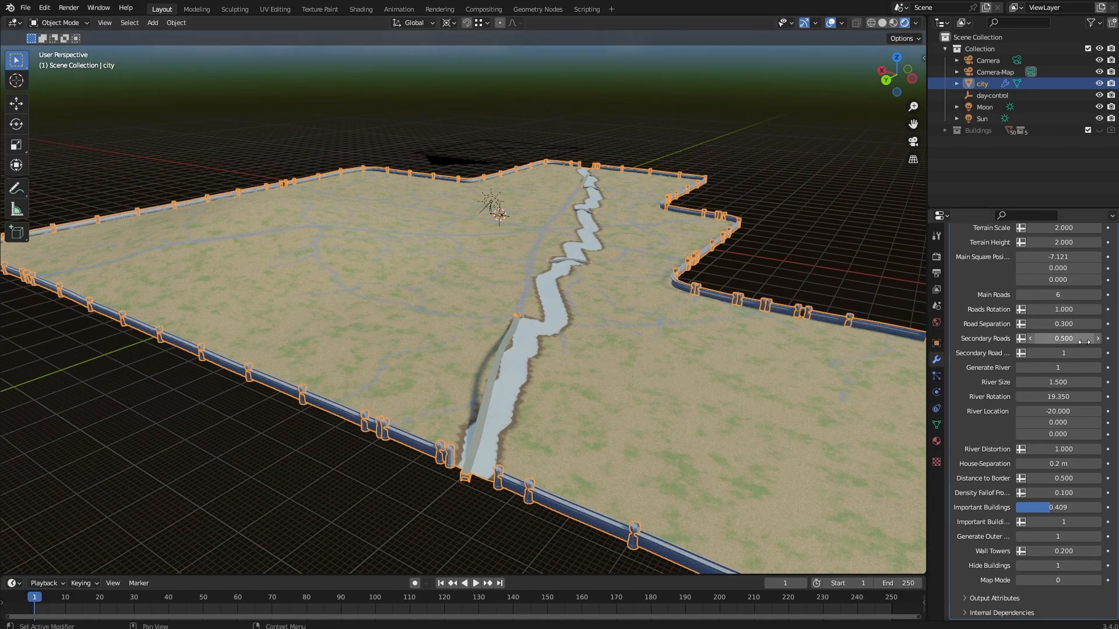
Step: Set Road Separation to 0.211
mouse_move(1073, 322)
left_mouse_down()
mouse_move(1058, 323)
mouse_move(1067, 323)
left_mouse_up()
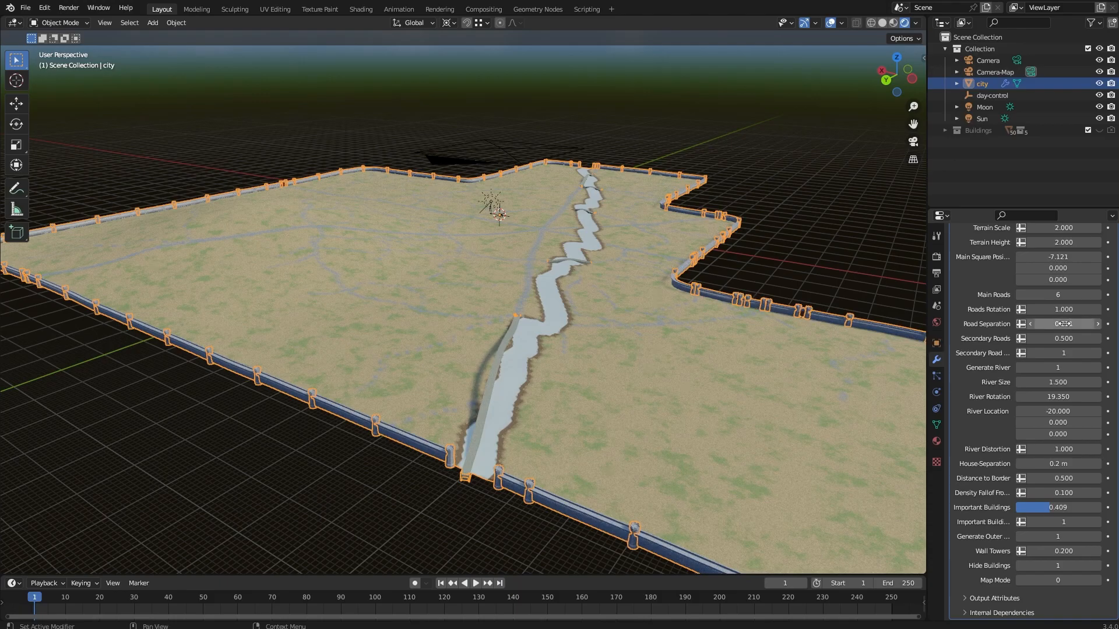
scroll(715, 331, "down", 3)
scroll(715, 327, "up", 5)
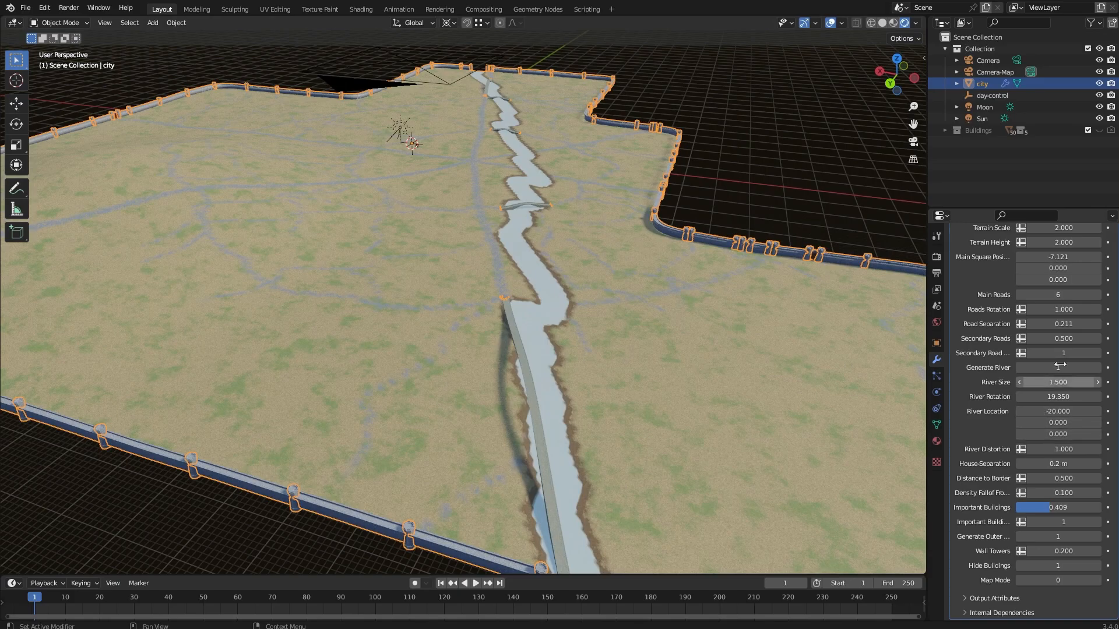
Step: Adjust Roads Rotation to 1.099 so the main roads run differently relative to the river
left_click_drag(1074, 311, 1064, 310)
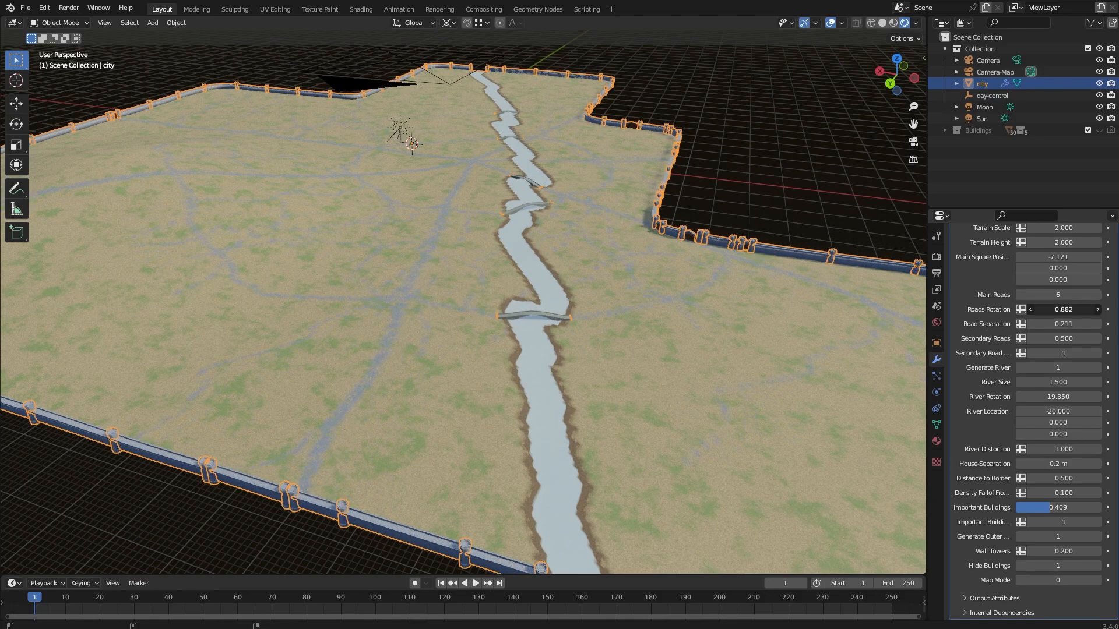
middle_click_drag(845, 292, 372, 313)
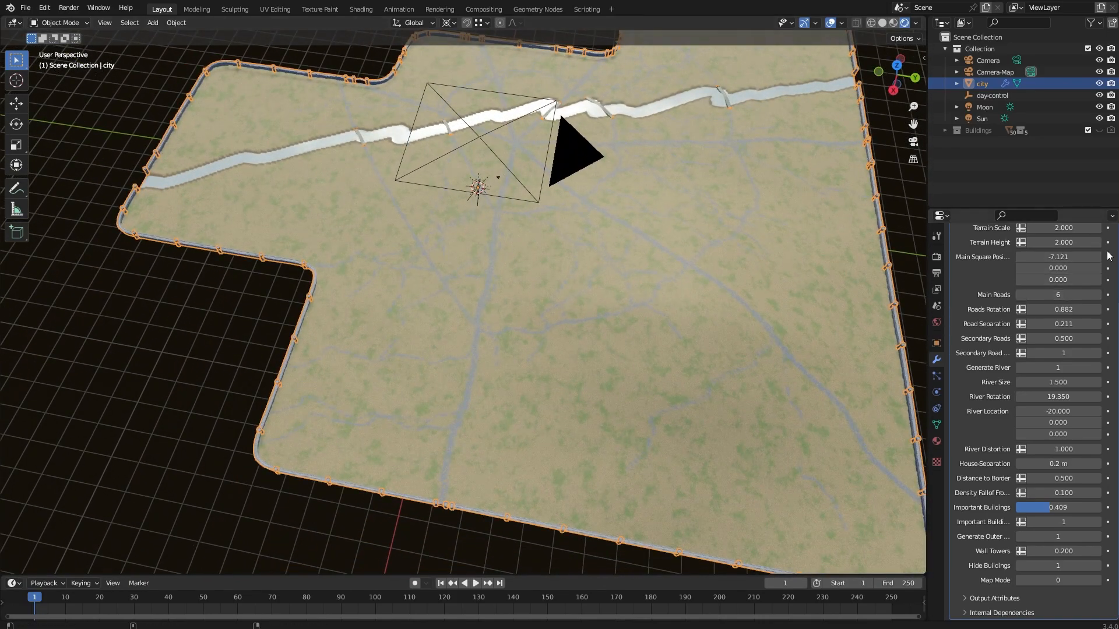
left_click_drag(1068, 307, 1098, 307)
middle_click_drag(719, 255, 849, 246)
scroll(571, 247, "up", 5)
middle_click_drag(372, 244, 684, 272, "shift")
scroll(613, 310, "down", 4)
middle_click_drag(542, 240, 579, 316, "shift")
scroll(578, 316, "up", 3)
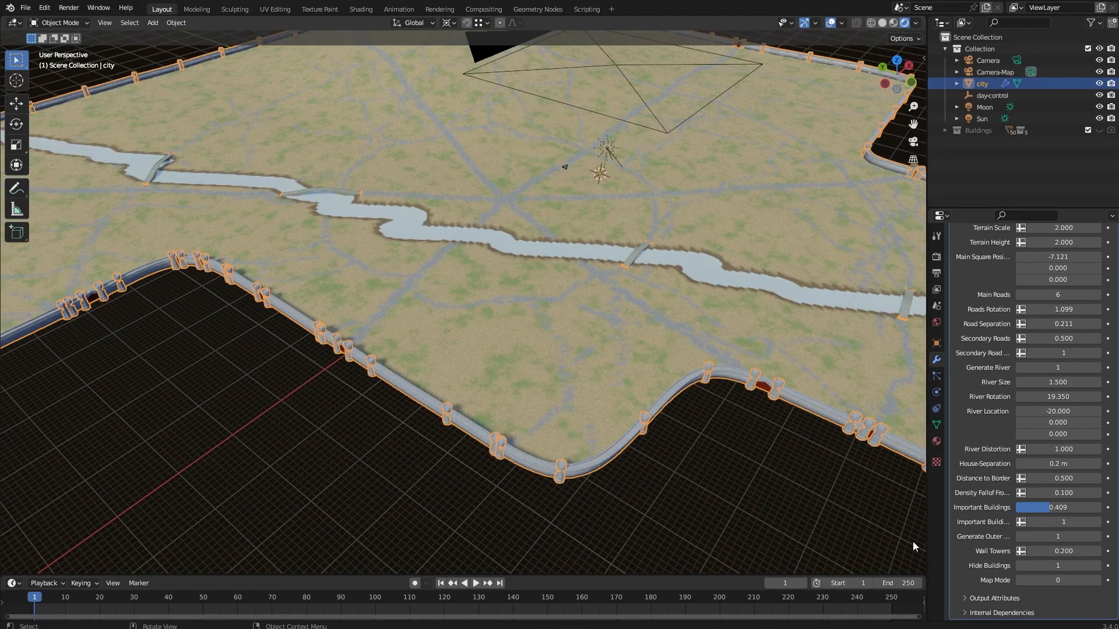
Step: Set Map Mode to 1 to show the city in map style
left_click(1097, 579)
middle_click_drag(425, 218, 537, 207)
scroll(394, 229, "down", 4)
scroll(432, 237, "up", 4)
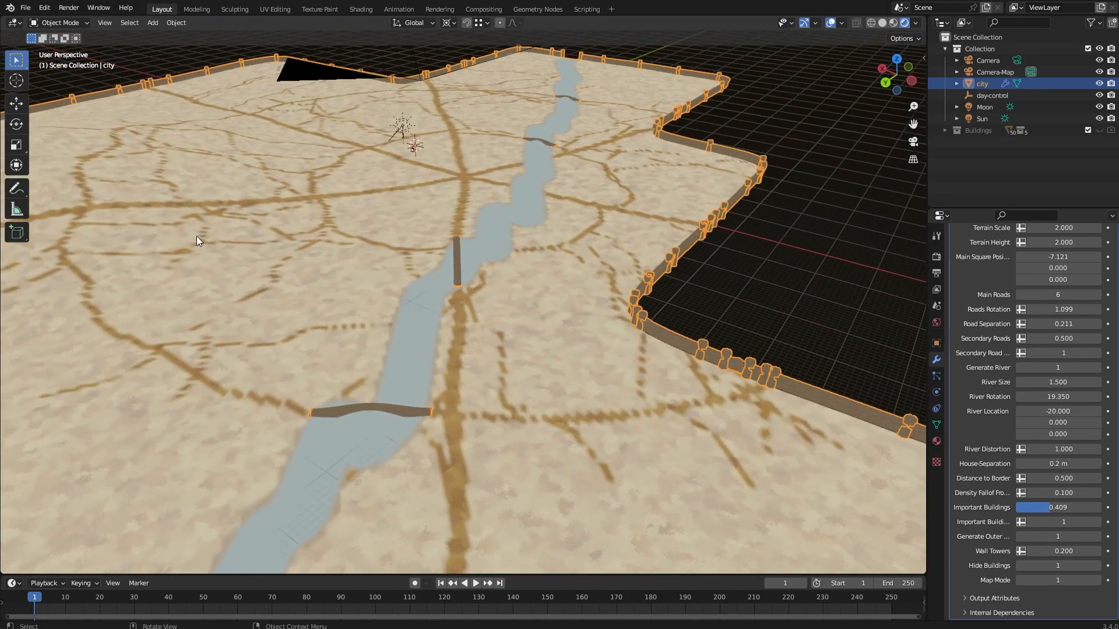
Step: Lower the Terrain Resolution to 3 for comparison and raise it to 6 to refine the roads
middle_click_drag(541, 307, 583, 319)
scroll(490, 292, "up", 4)
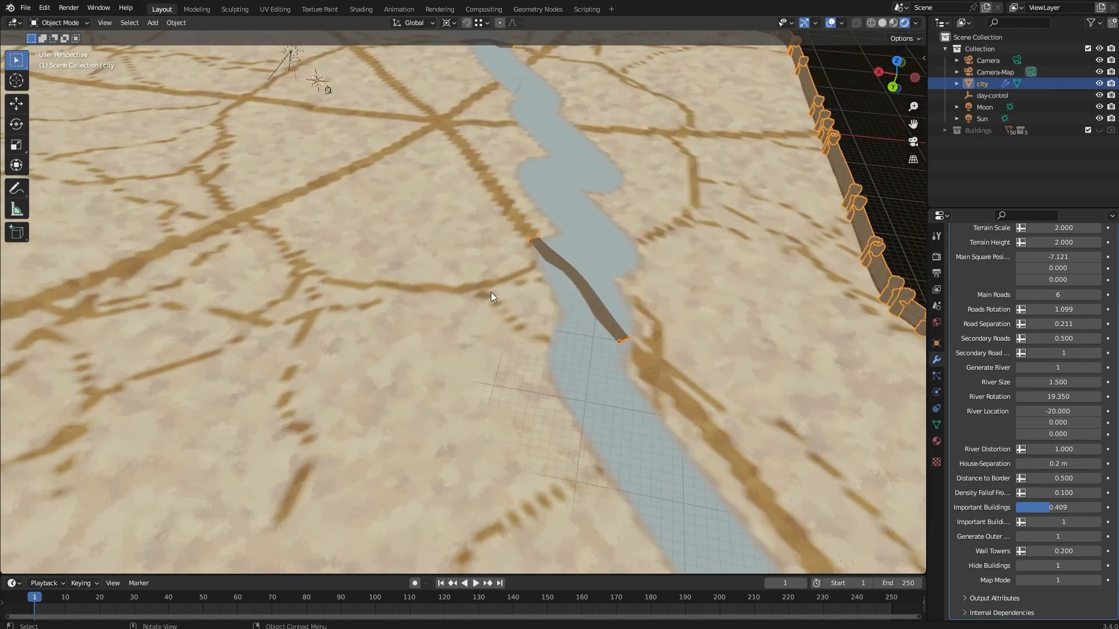
scroll(449, 270, "down", 3)
middle_click_drag(456, 265, 483, 244)
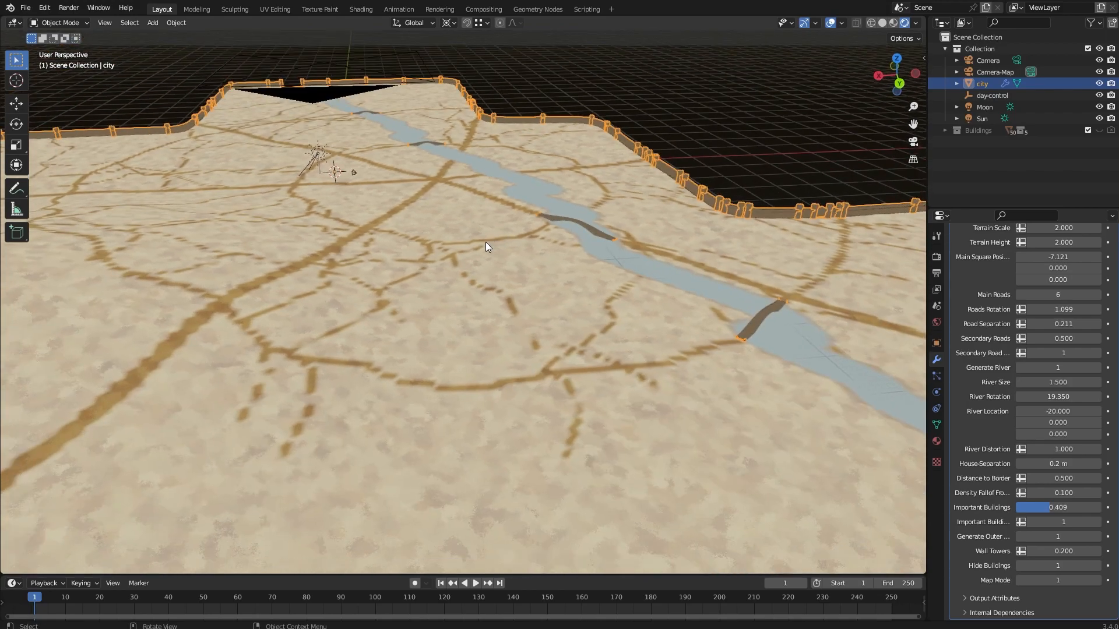
scroll(1023, 307, "up", 4)
left_click(1021, 306)
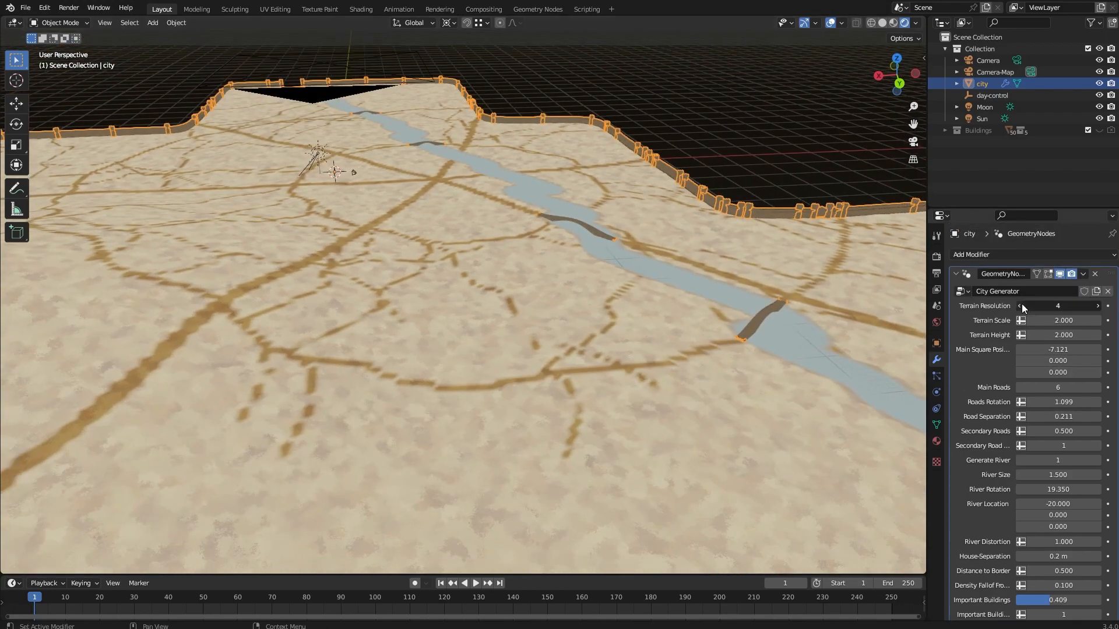
left_click(1020, 307)
left_click(1097, 306)
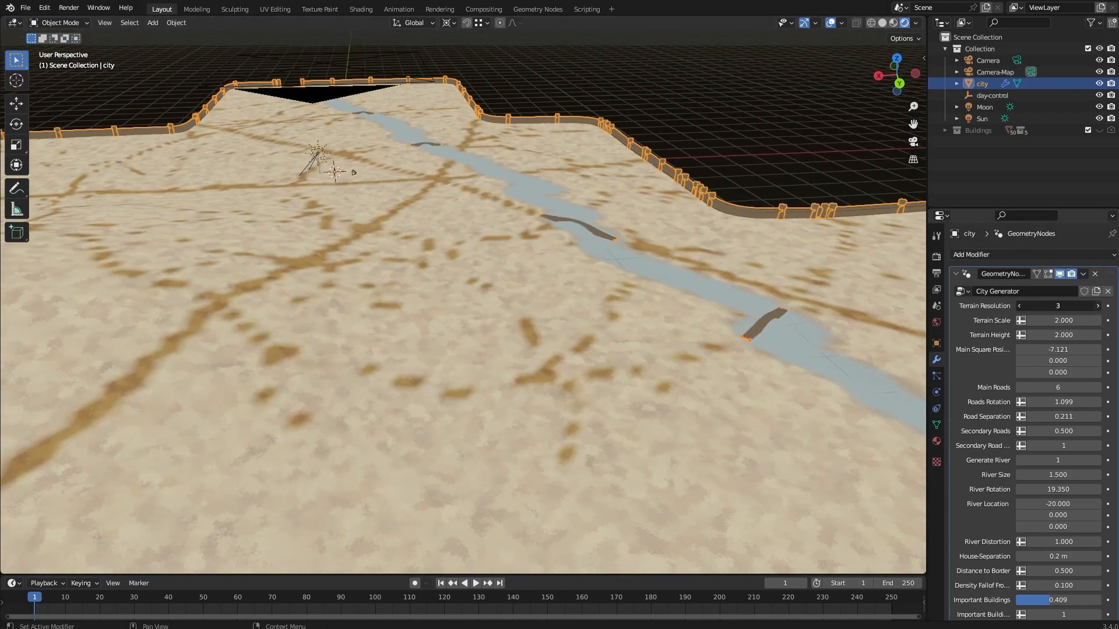
left_click(1098, 306)
left_click(1098, 306)
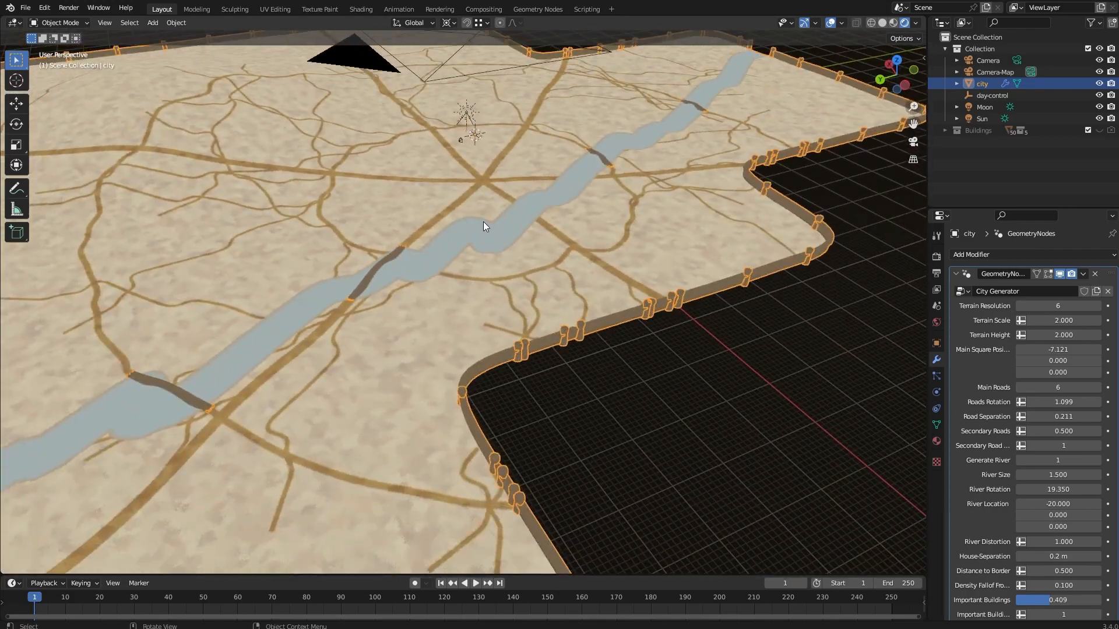
Step: Examine the road network, river and bridges of the refined map from several angles
middle_click_drag(484, 221, 501, 201)
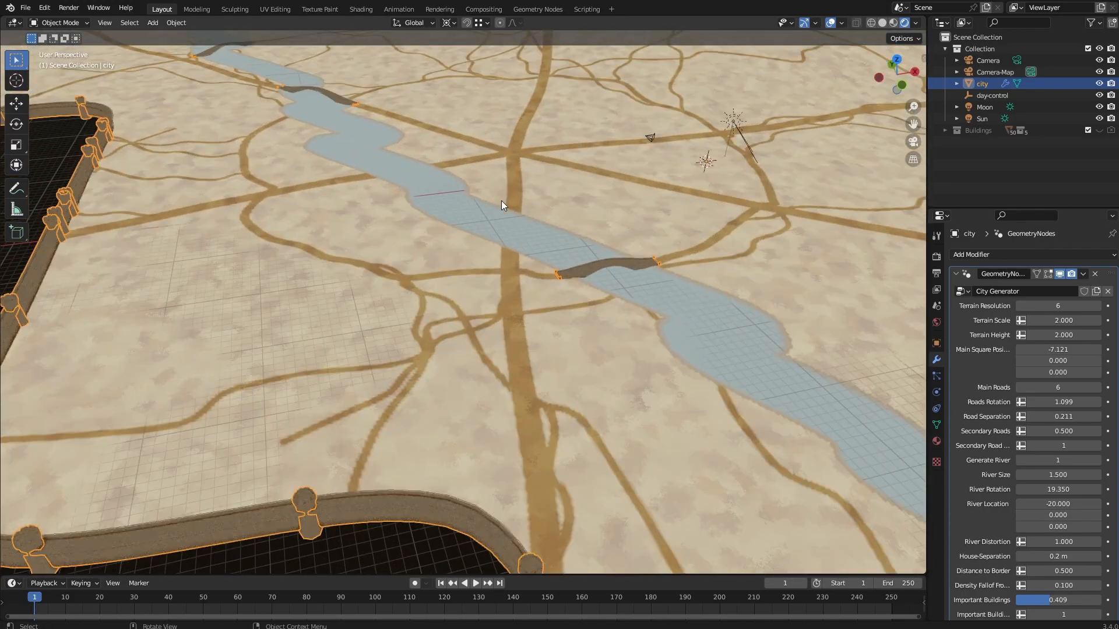
middle_click_drag(586, 212, 621, 281)
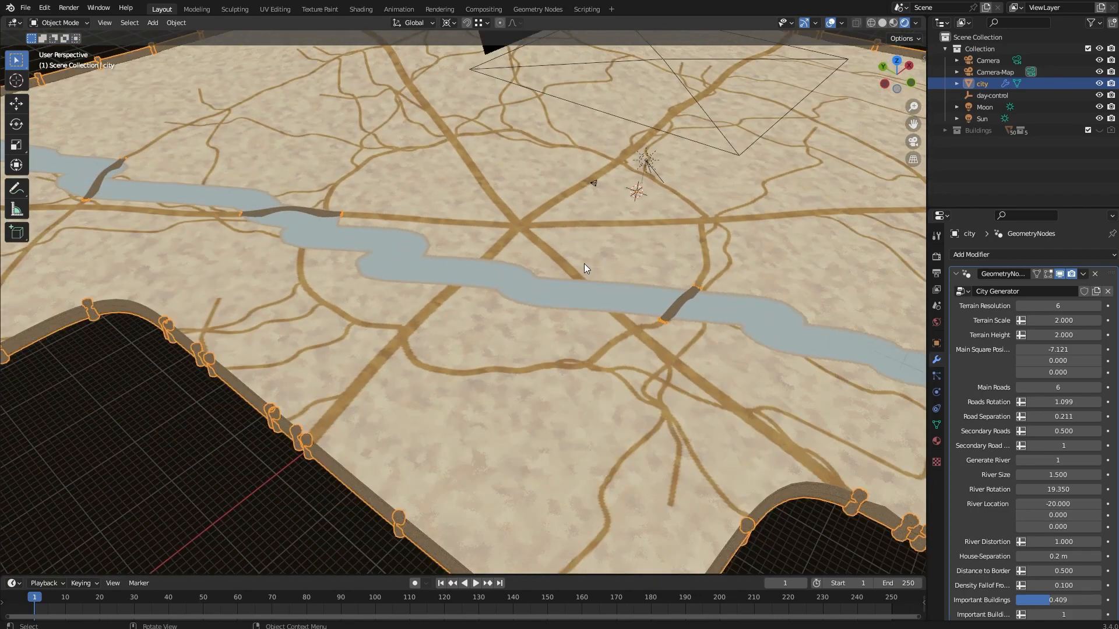
scroll(431, 271, "down", 3)
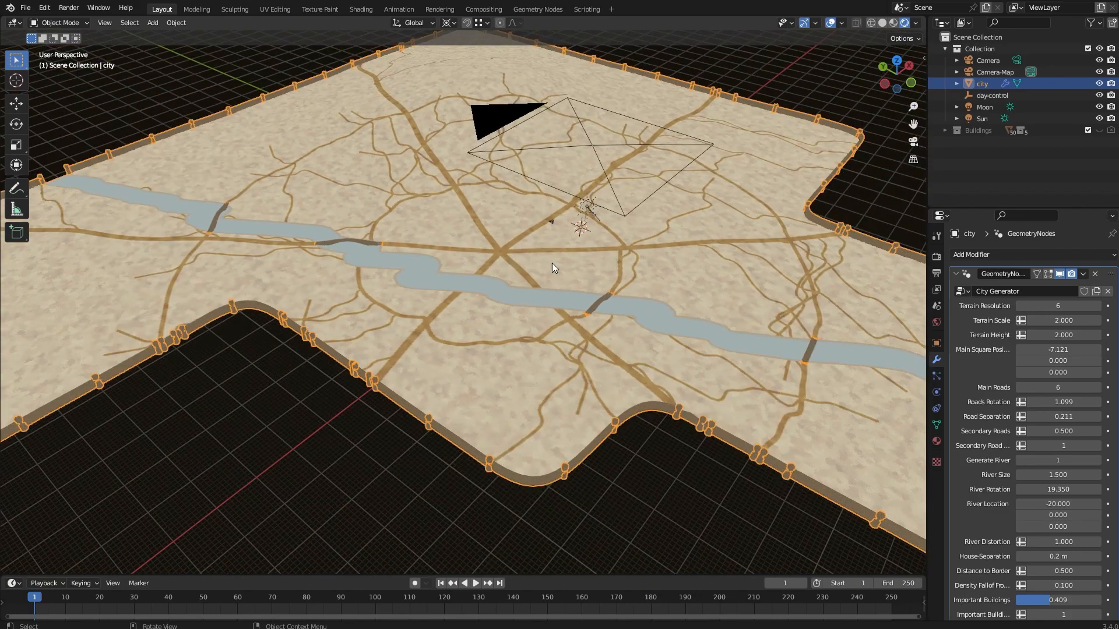
middle_click_drag(522, 288, 637, 289)
middle_click_drag(540, 263, 582, 236)
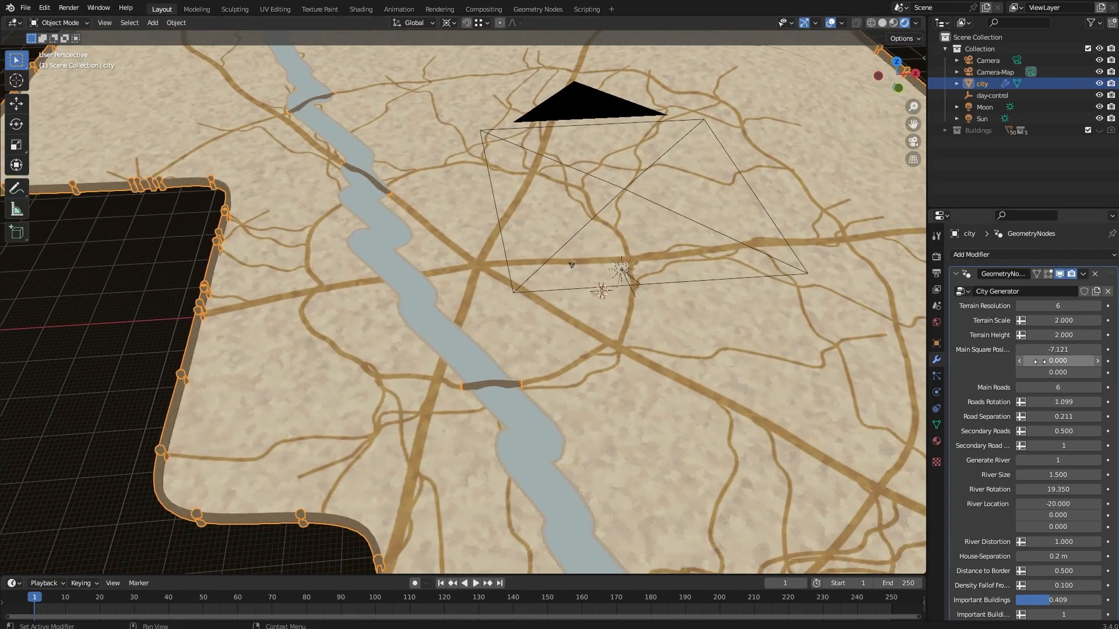
scroll(1060, 361, "down", 3)
scroll(490, 233, "down", 4)
middle_click_drag(526, 232, 616, 245)
scroll(617, 245, "up", 2)
middle_click_drag(873, 383, 798, 357, "shift")
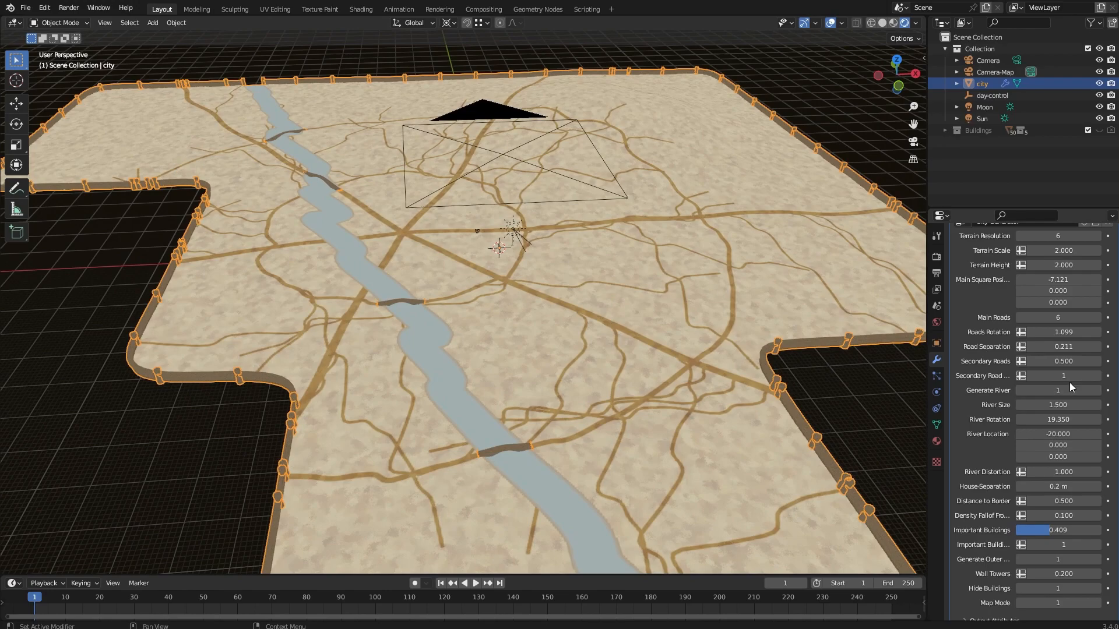
Step: Set the X value of the Main Square Position to 8
scroll(1068, 360, "up", 2)
scroll(1069, 361, "down", 2)
scroll(1068, 361, "up", 1)
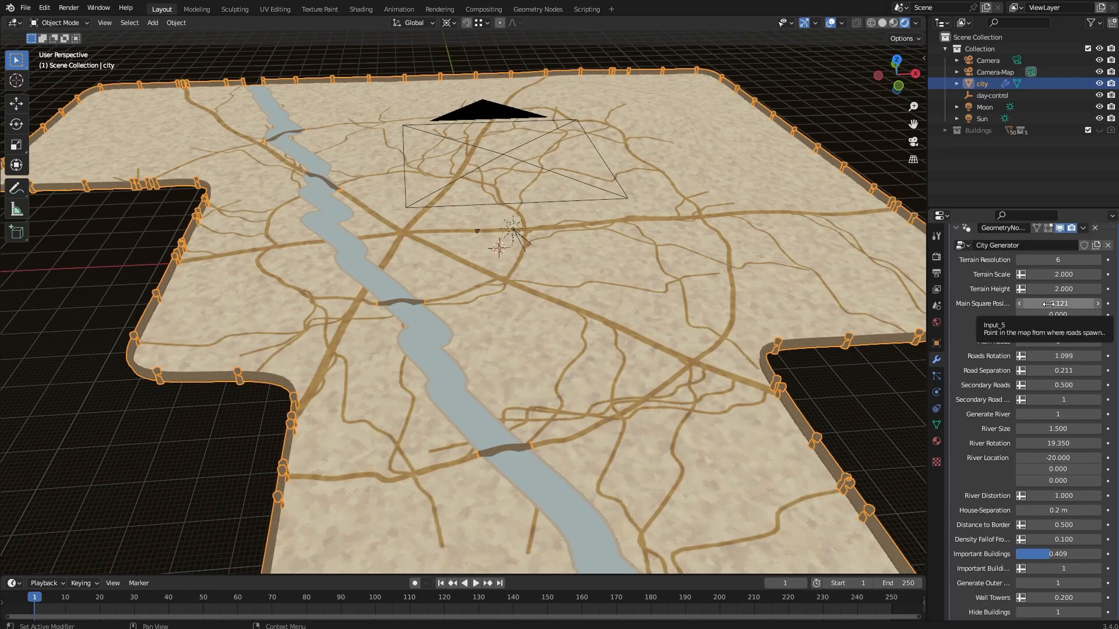
left_click(1055, 304)
type("8")
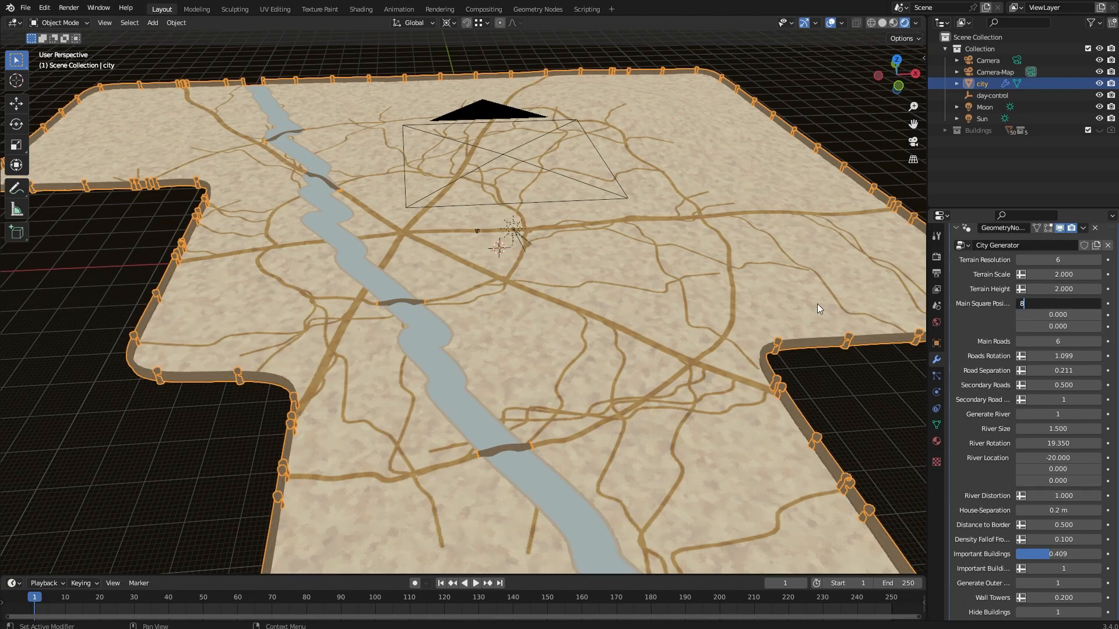
key("Return")
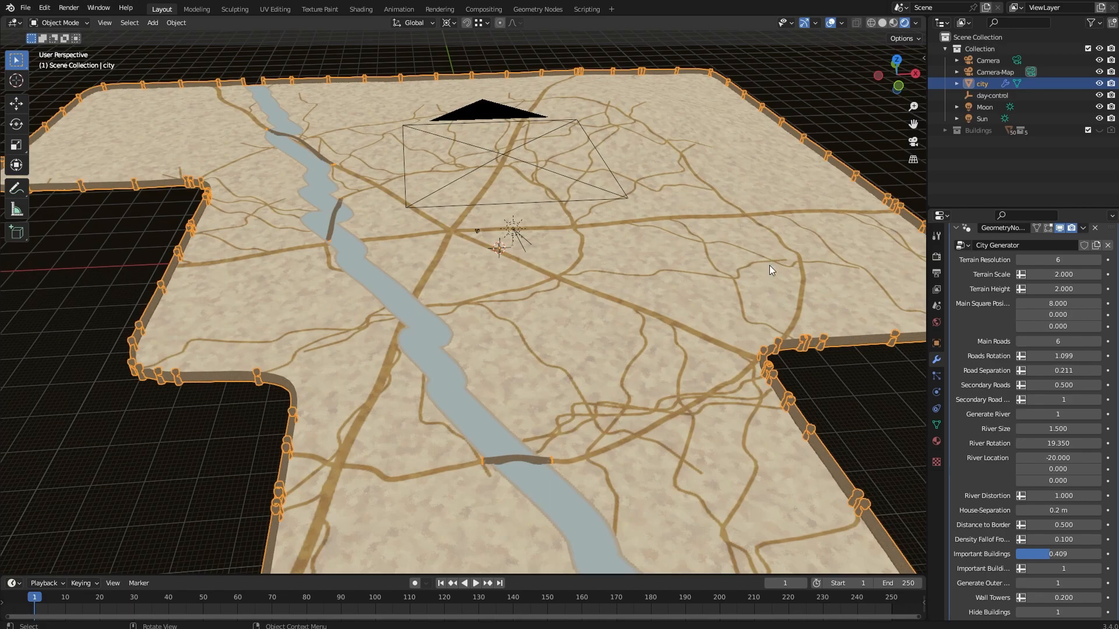
Step: Set the X value of the Main Square Position to 30 and view the relocated road hub
left_click(1058, 303)
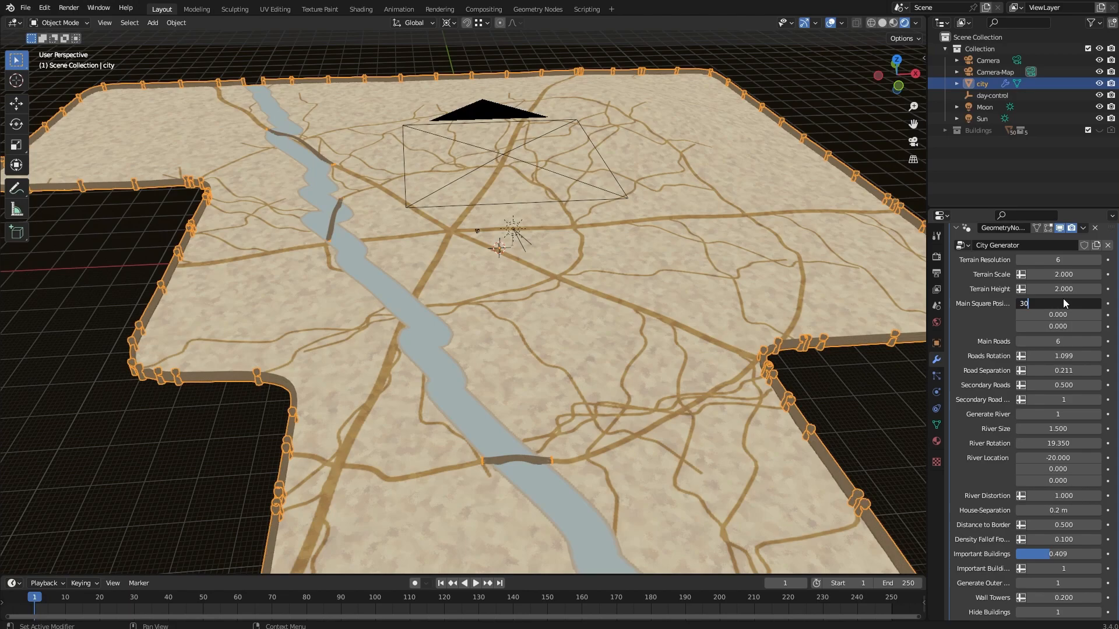
type("30")
key("Return")
middle_click_drag(615, 301, 687, 320)
scroll(688, 319, "down", 4)
scroll(143, 270, "up", 3)
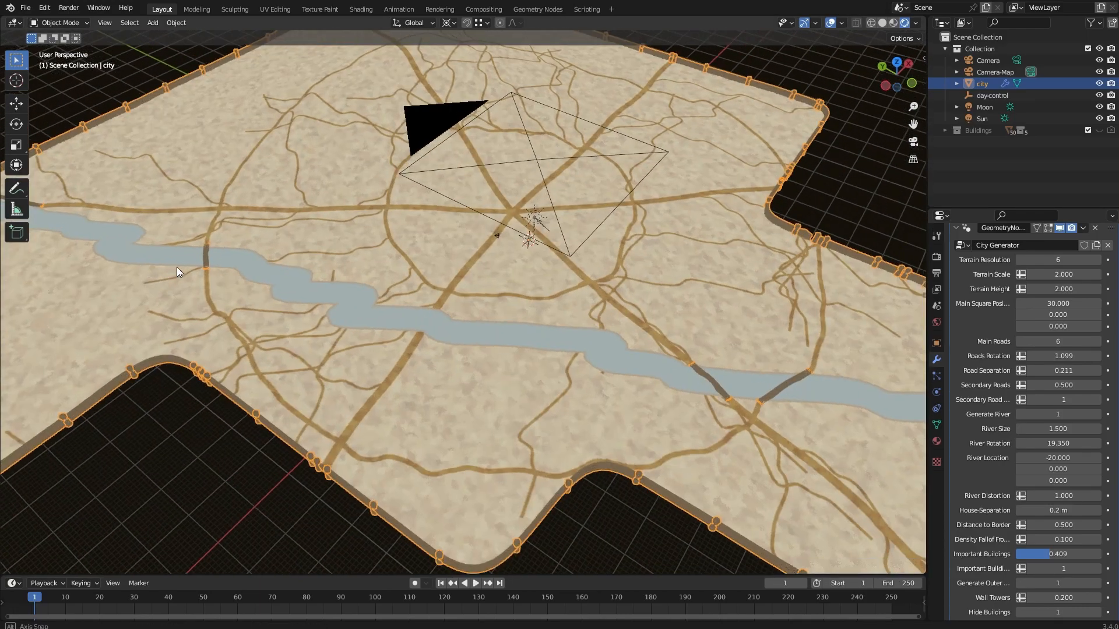
middle_click_drag(171, 267, 207, 269)
middle_click_drag(230, 315, 446, 221, "shift")
scroll(449, 222, "down", 2)
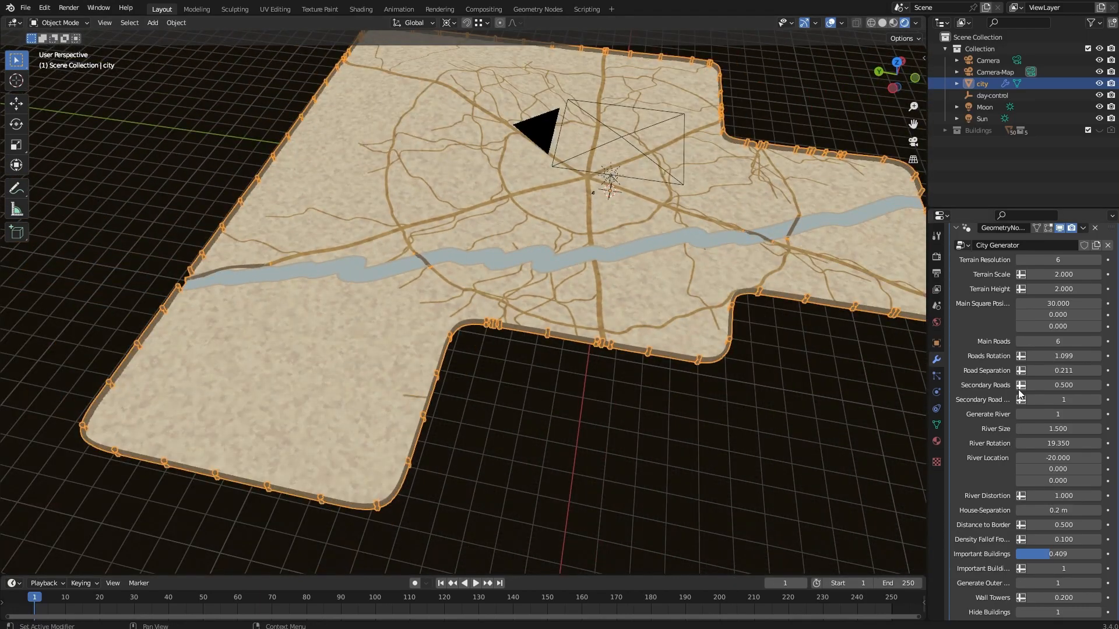
Step: Lower the Terrain Resolution to 4, keeping the River Rotation value as it is
left_click(1063, 437)
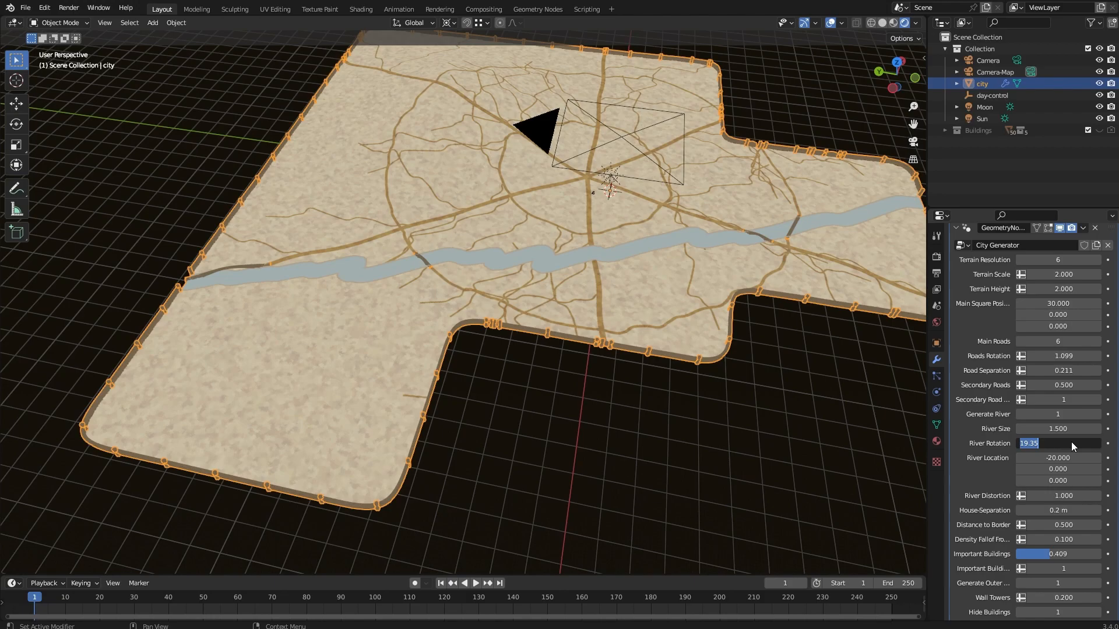
key("Return")
left_click(1067, 258)
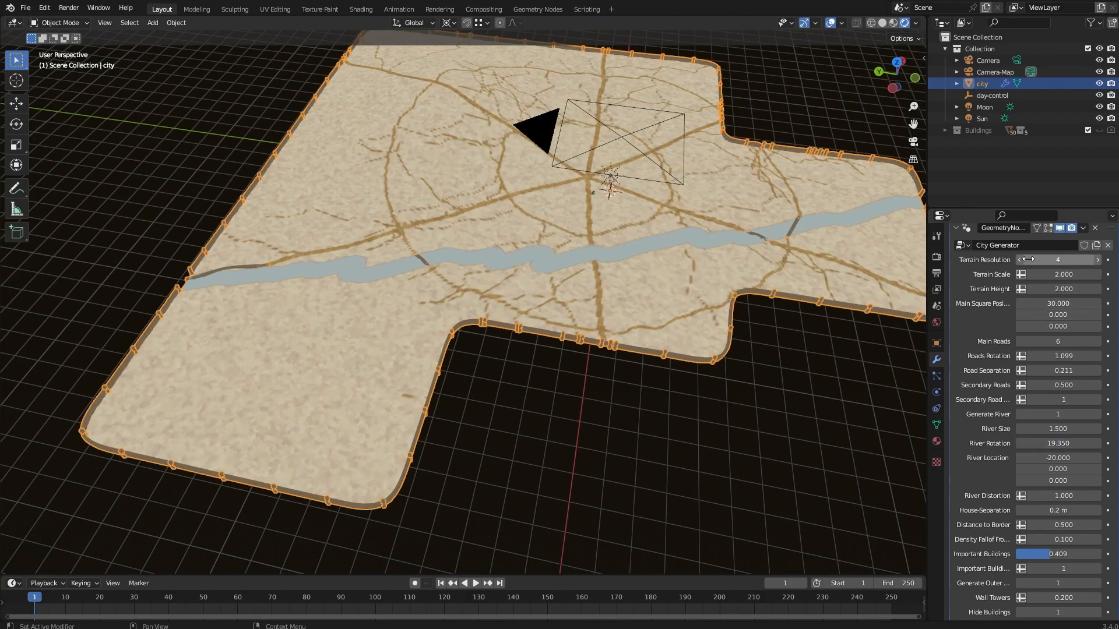
key("Return")
Step: Try a Roads Rotation of about -0.69 and undo the change
scroll(692, 266, "up", 5)
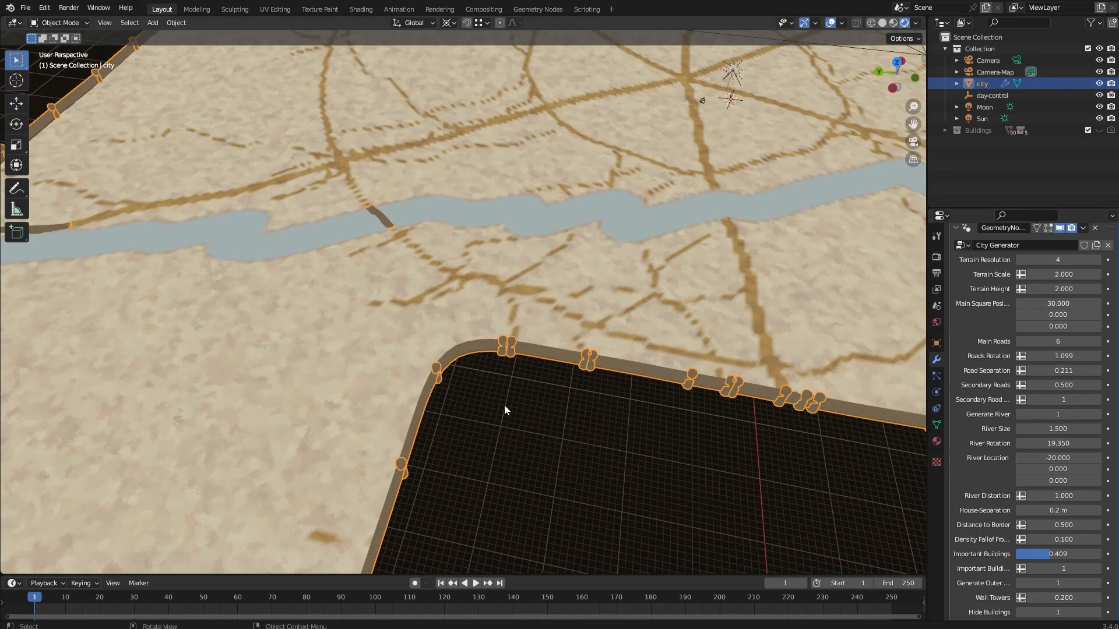
middle_click_drag(835, 278, 873, 242)
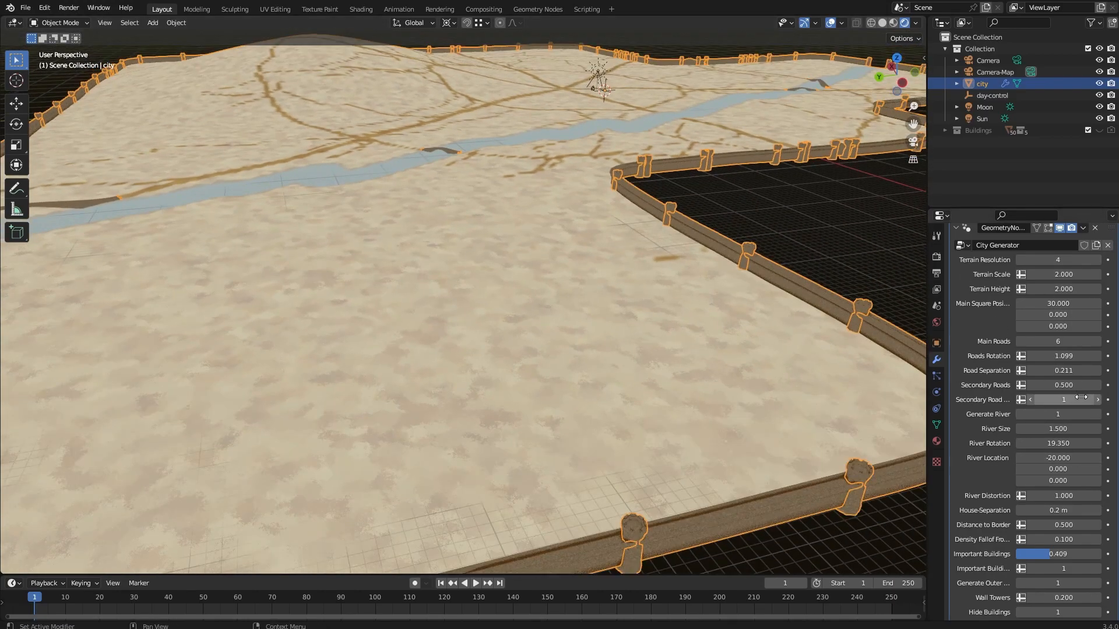
left_click_drag(1076, 356, 1023, 356)
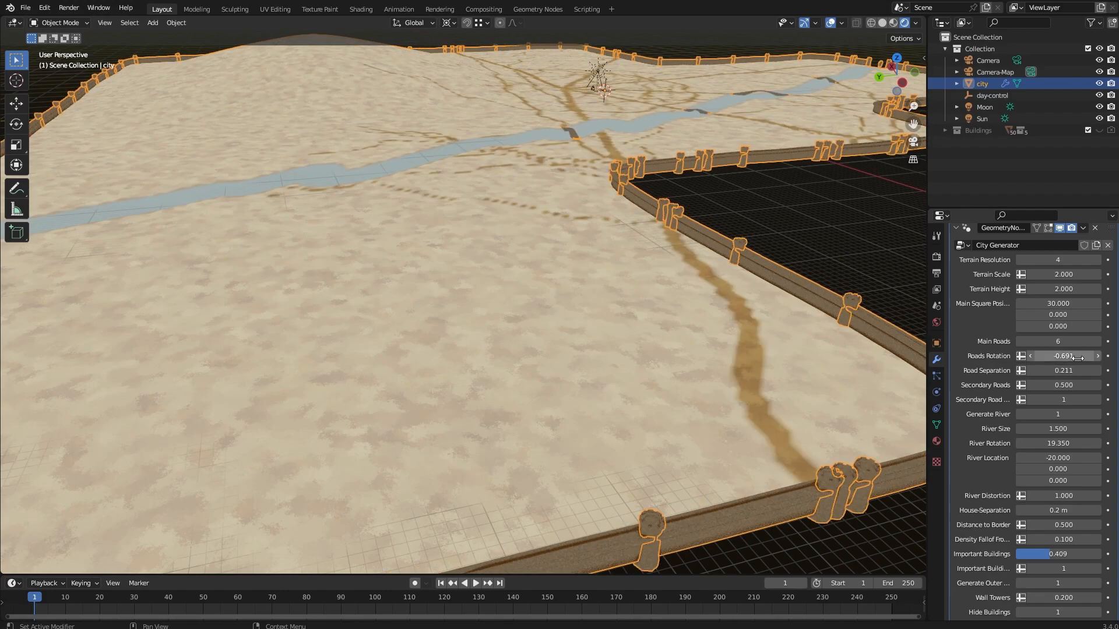
key("ctrl+z")
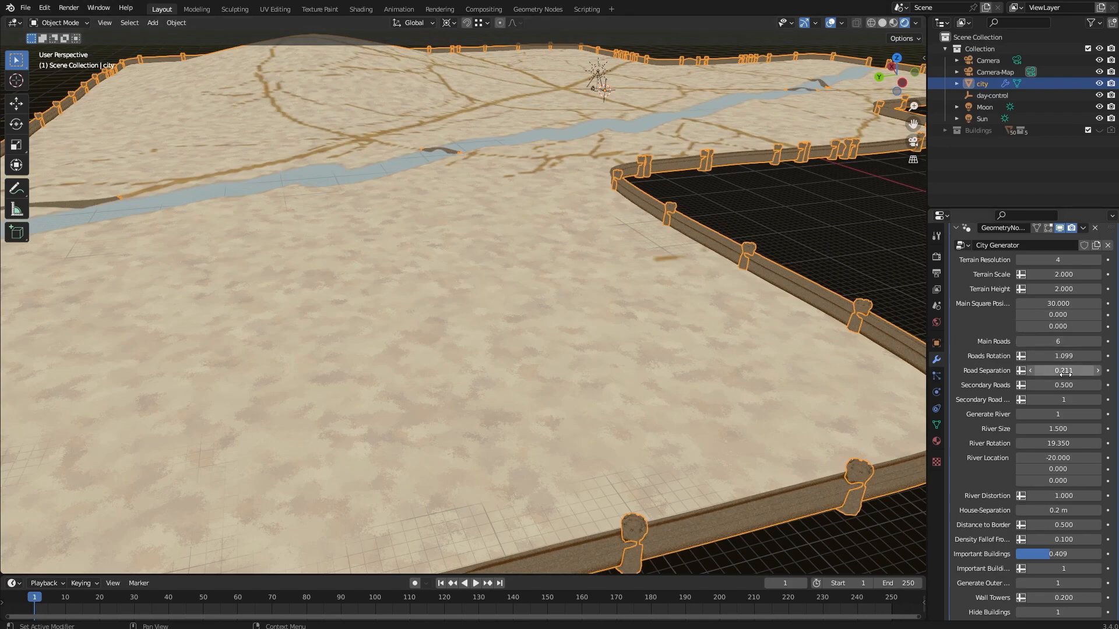
Step: Set the River Rotation to 15.470 and view the whole city map
left_click_drag(1066, 443, 1019, 443)
middle_click_drag(594, 192, 710, 205)
scroll(623, 213, "down", 5)
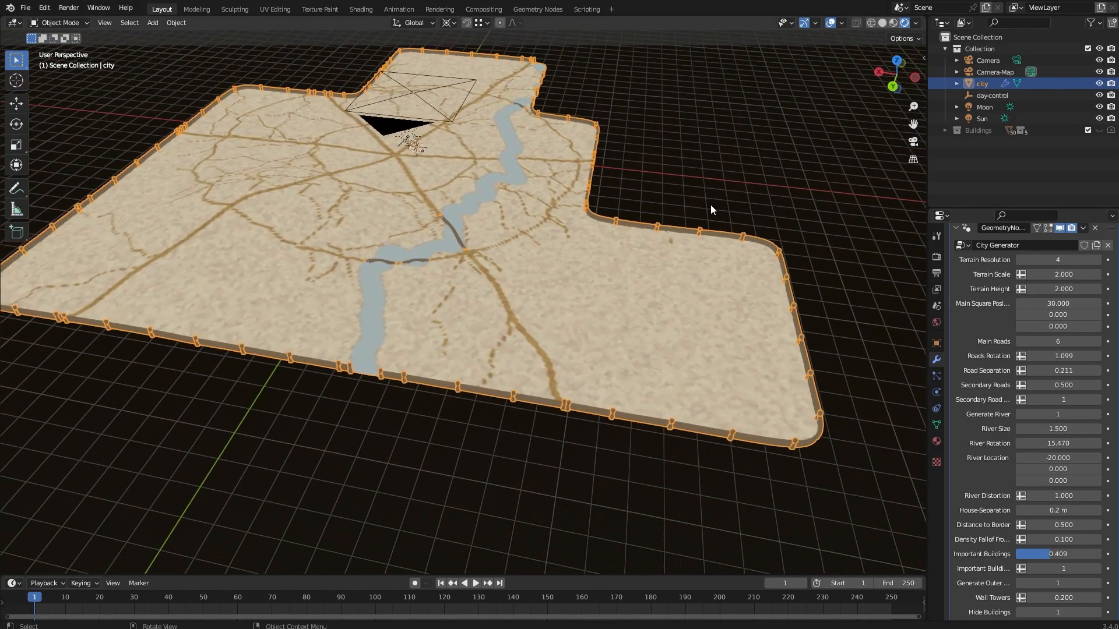
Step: Examine where the rotated river runs along the city border and crosses the outer wall
scroll(710, 205, "up", 3)
middle_click_drag(728, 145, 674, 357, "shift")
scroll(674, 358, "up", 3)
middle_click_drag(797, 188, 229, 194)
scroll(495, 135, "up", 3)
middle_click_drag(545, 183, 578, 310, "shift")
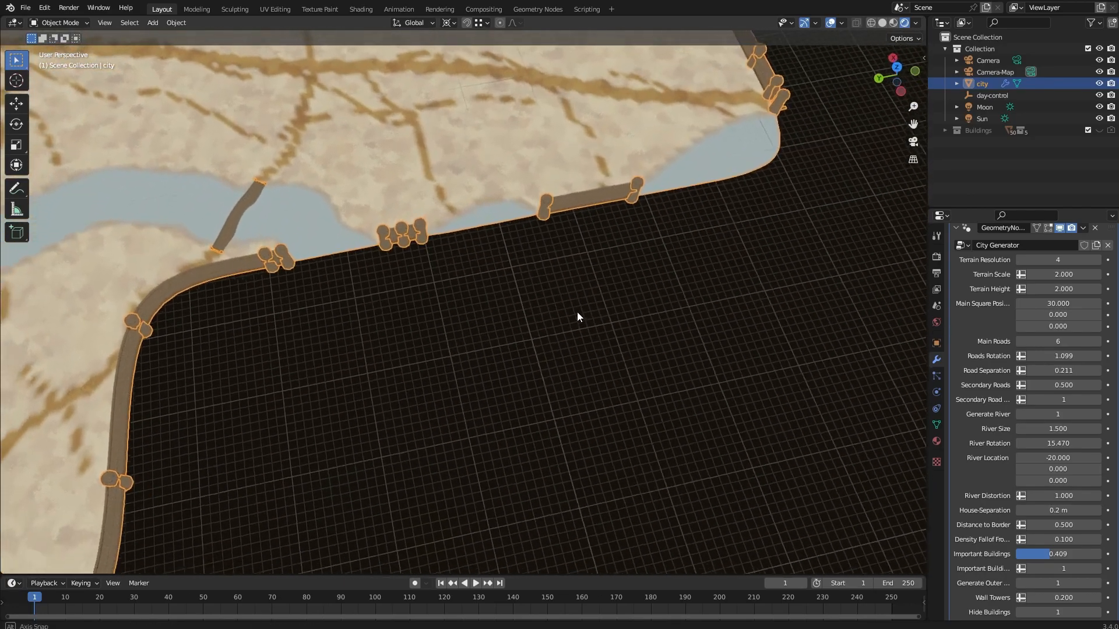
scroll(595, 299, "down", 2)
scroll(596, 299, "down", 4)
middle_click_drag(448, 300, 777, 163, "shift")
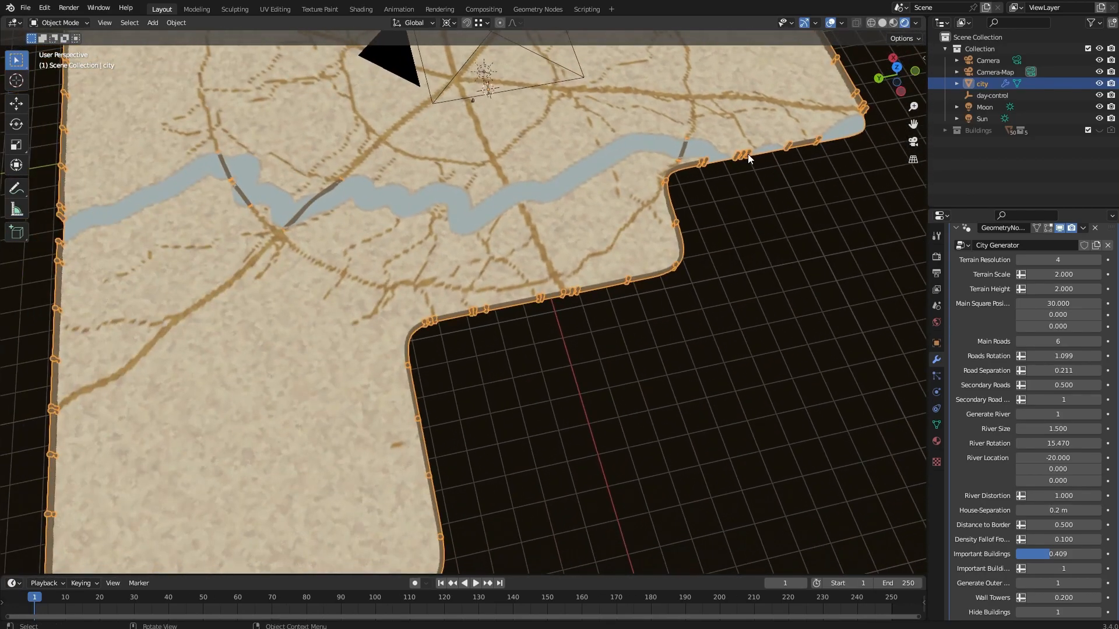
middle_click_drag(712, 239, 850, 306)
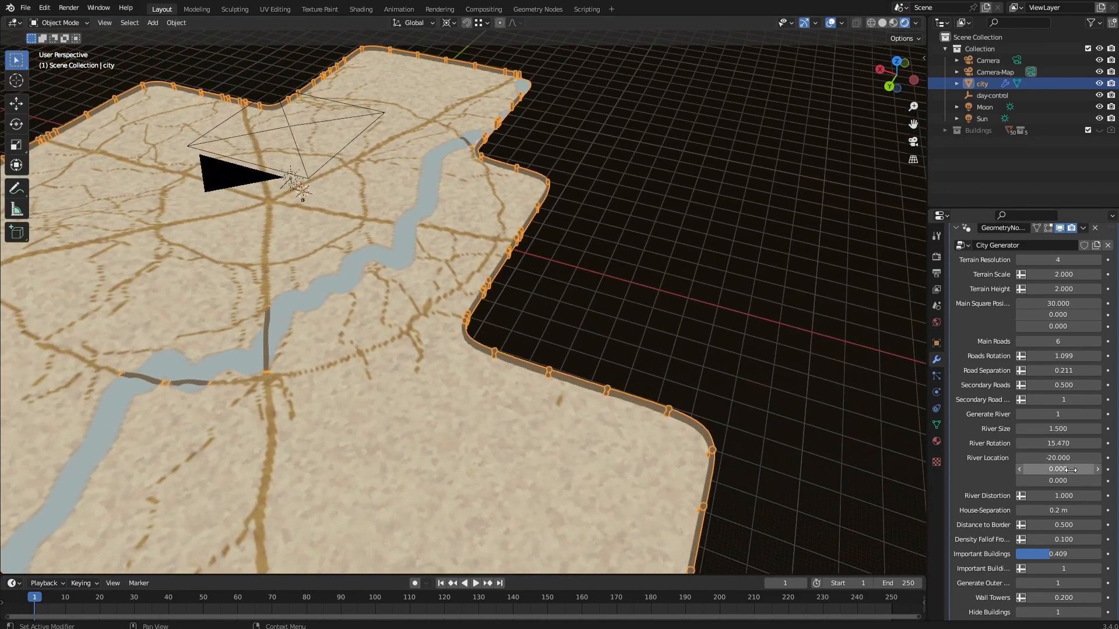
Step: Set the River Rotation to 9.570 to redirect the river across the city
left_click(1058, 443)
left_click_drag(1059, 443, 995, 443)
middle_click_drag(612, 291, 576, 208)
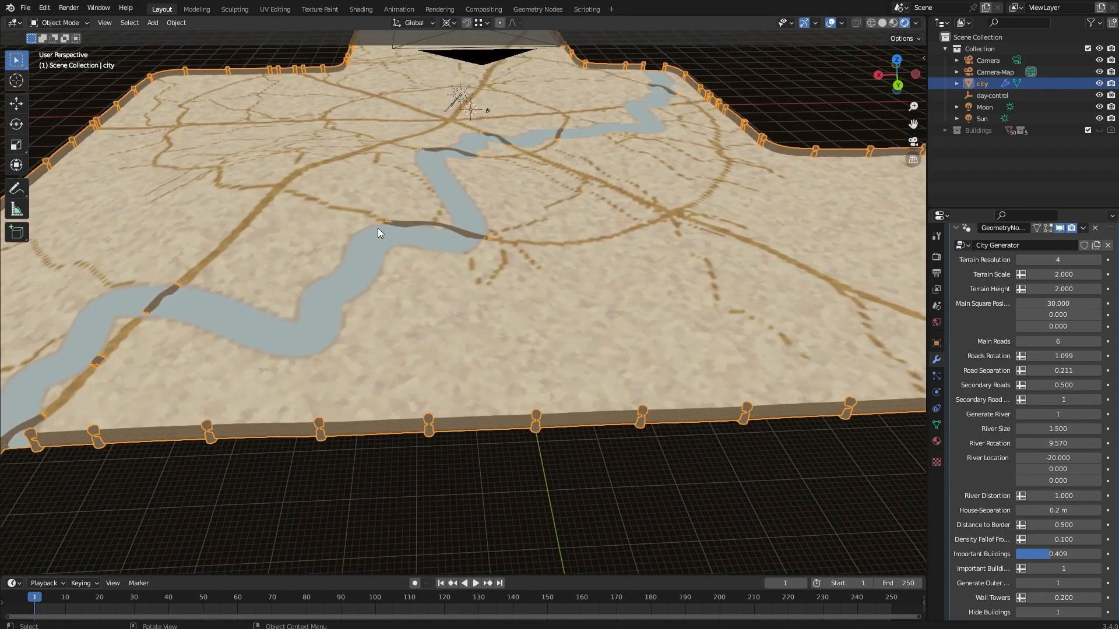
Step: Examine the redirected river's bends and the bridges where roads cross it
middle_click_drag(364, 229, 487, 242)
middle_click_drag(471, 285, 484, 274)
scroll(484, 274, "down", 2)
scroll(484, 274, "up", 5)
middle_click_drag(373, 408, 653, 313, "shift")
scroll(511, 334, "down", 5)
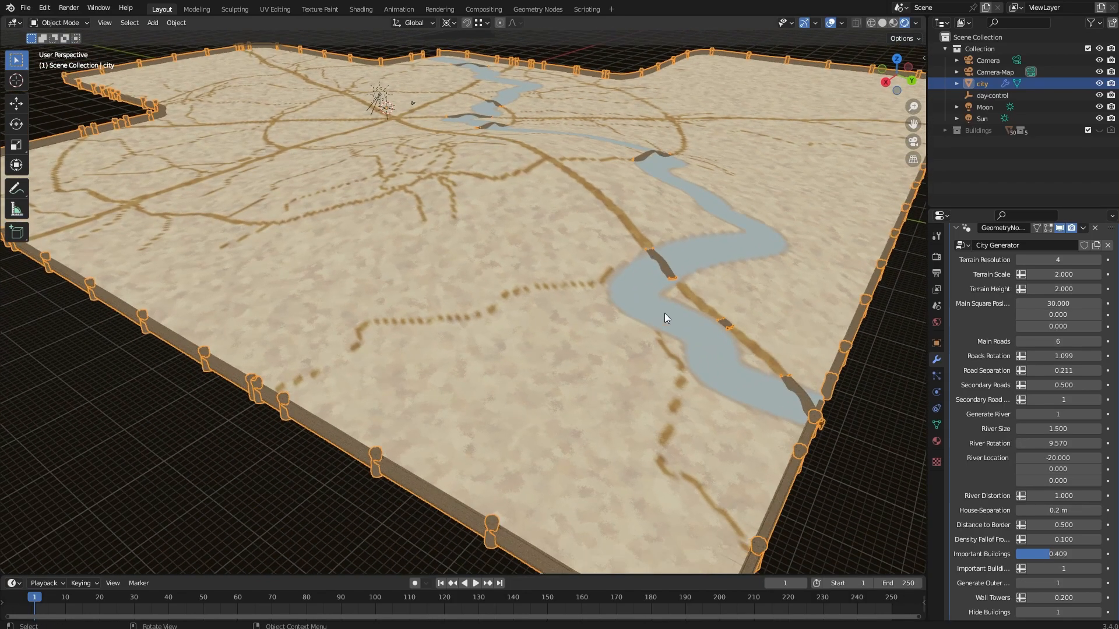
scroll(796, 316, "up", 2)
scroll(785, 325, "down", 1)
scroll(785, 325, "down", 2)
scroll(763, 330, "down", 2)
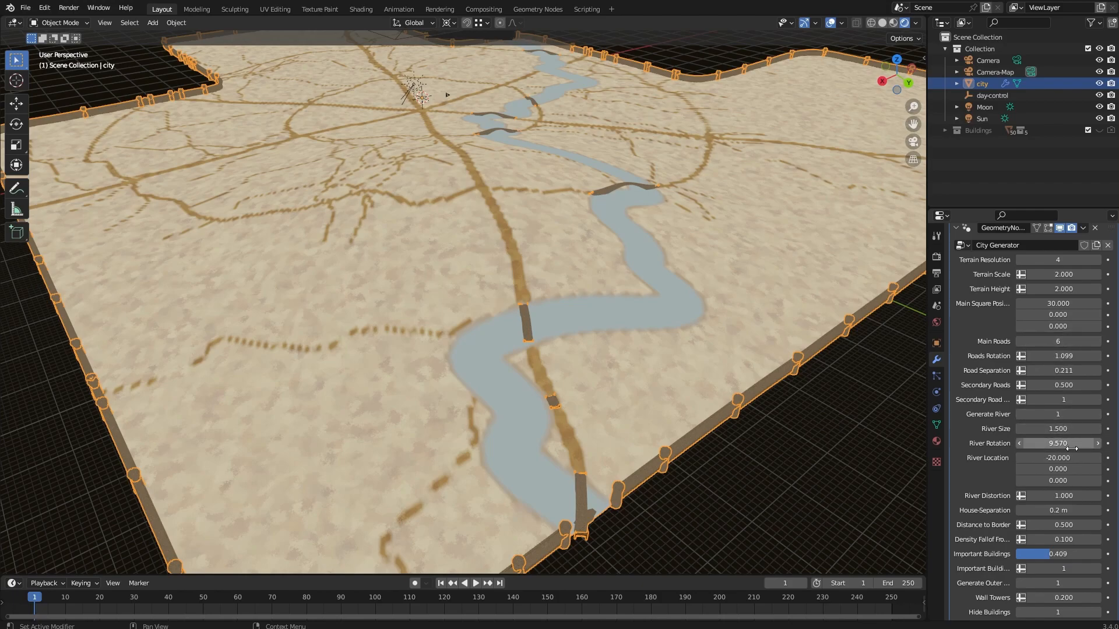
Step: Reduce the River Distortion to 0.360 to straighten the river's course
left_click_drag(1063, 496, 1030, 496)
middle_click_drag(586, 190, 508, 268)
scroll(575, 230, "down", 4)
middle_click_drag(632, 243, 728, 233)
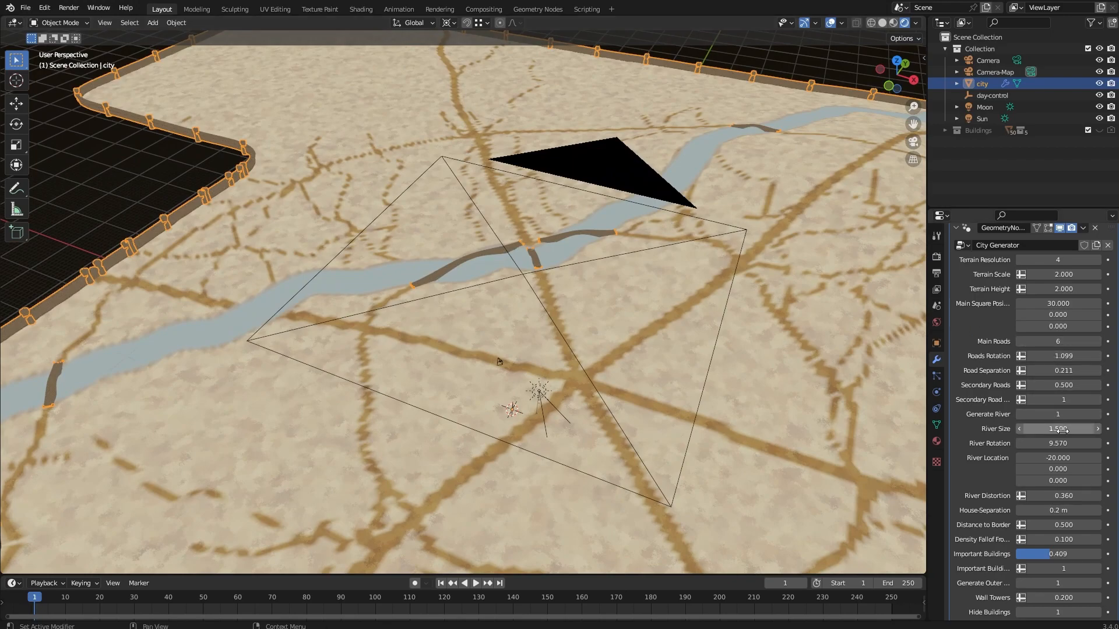
Step: Shift the river by setting the X value of River Location to -36.650
left_click_drag(1057, 457, 1005, 457)
middle_click_drag(473, 359, 496, 348)
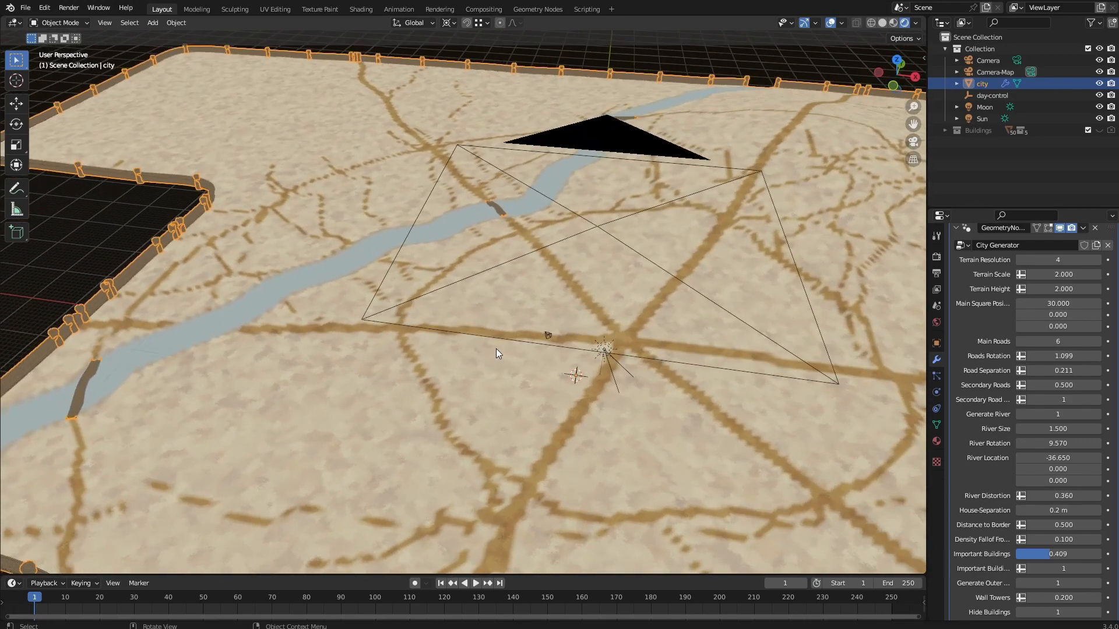
middle_click_drag(909, 324, 764, 317)
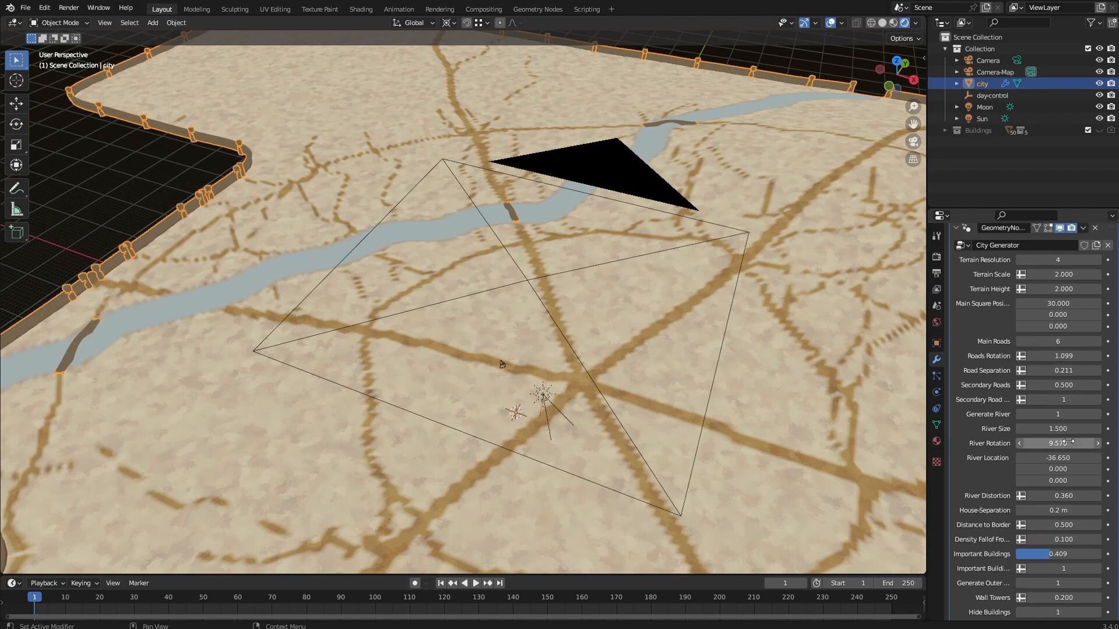
Step: Move the river farther from the main square by setting River Location X to -73.790
left_click_drag(1066, 444, 827, 458)
key("Return")
middle_click_drag(431, 183, 556, 193)
scroll(482, 171, "down", 2)
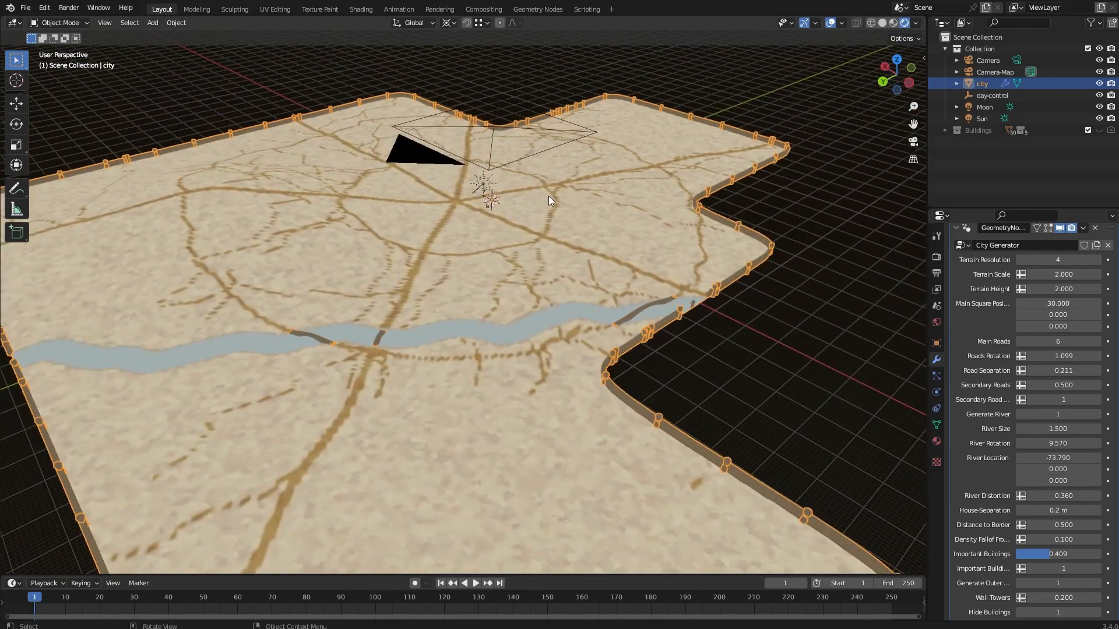
Step: Examine the repositioned river, its bridges and the surrounding road layout from several angles
scroll(495, 212, "up", 3)
scroll(495, 212, "down", 3)
middle_click_drag(386, 212, 571, 192, "shift")
middle_click_drag(570, 192, 502, 180, "shift")
scroll(516, 169, "up", 3)
scroll(556, 174, "down", 2)
scroll(502, 180, "down", 3)
middle_click_drag(672, 201, 616, 204)
middle_click_drag(551, 182, 446, 159)
scroll(502, 128, "up", 3)
scroll(527, 138, "down", 4)
middle_click_drag(528, 137, 640, 260)
scroll(648, 188, "up", 2)
scroll(577, 216, "up", 2)
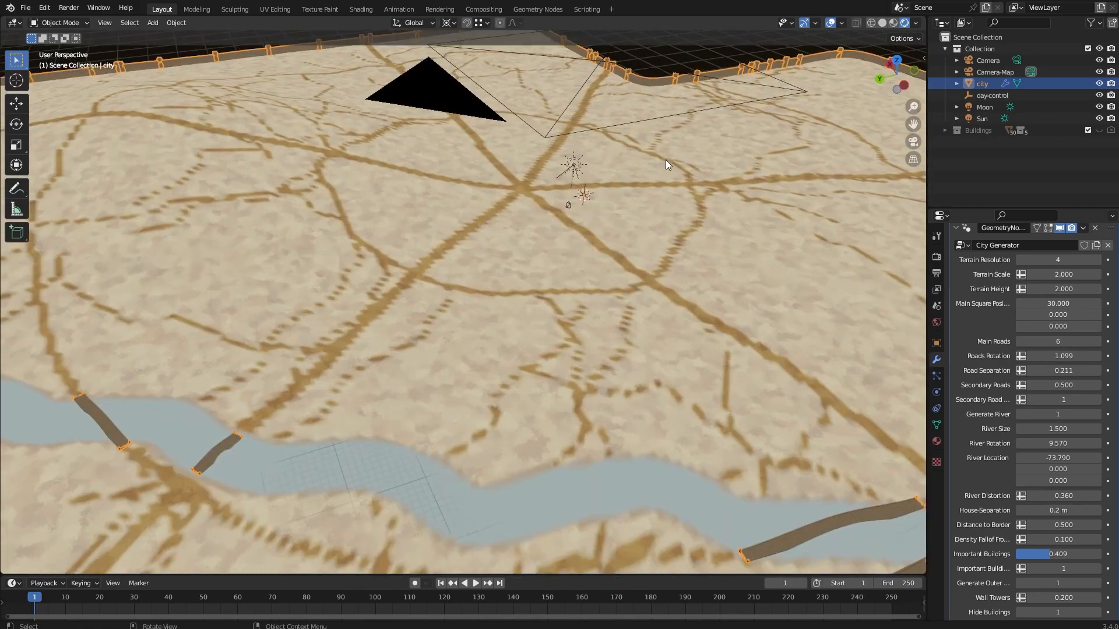
scroll(378, 170, "down", 3)
middle_click_drag(378, 171, 572, 229)
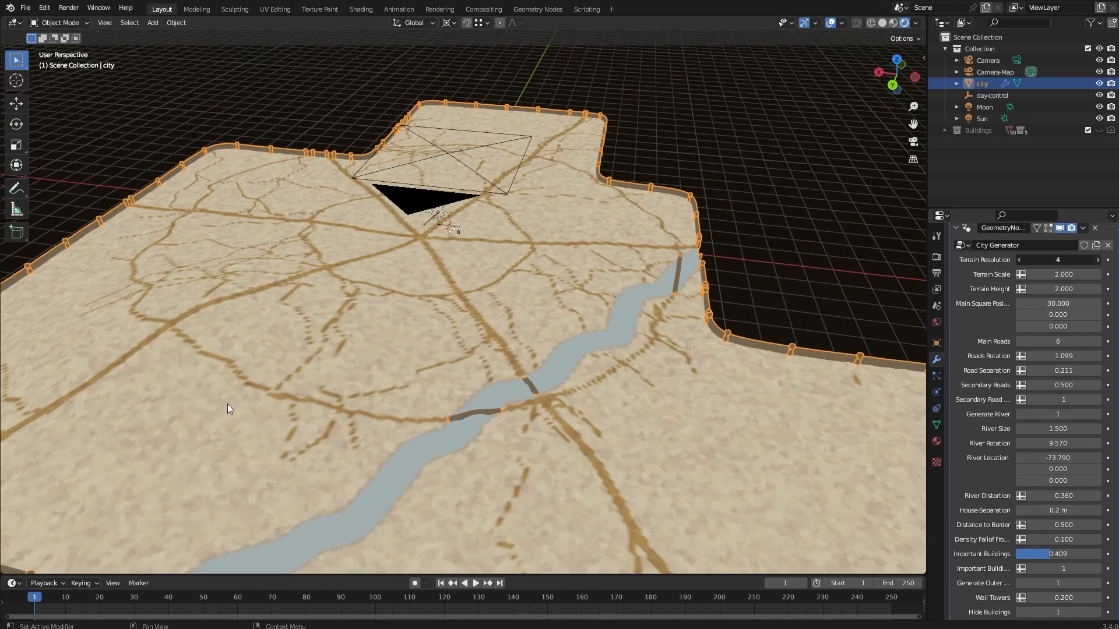
Step: Raise the city's Terrain Resolution to 5 and set its Terrain Height to 4
scroll(442, 341, "up", 3)
middle_click_drag(442, 341, 675, 285)
scroll(350, 216, "down", 3)
middle_click_drag(419, 204, 564, 211)
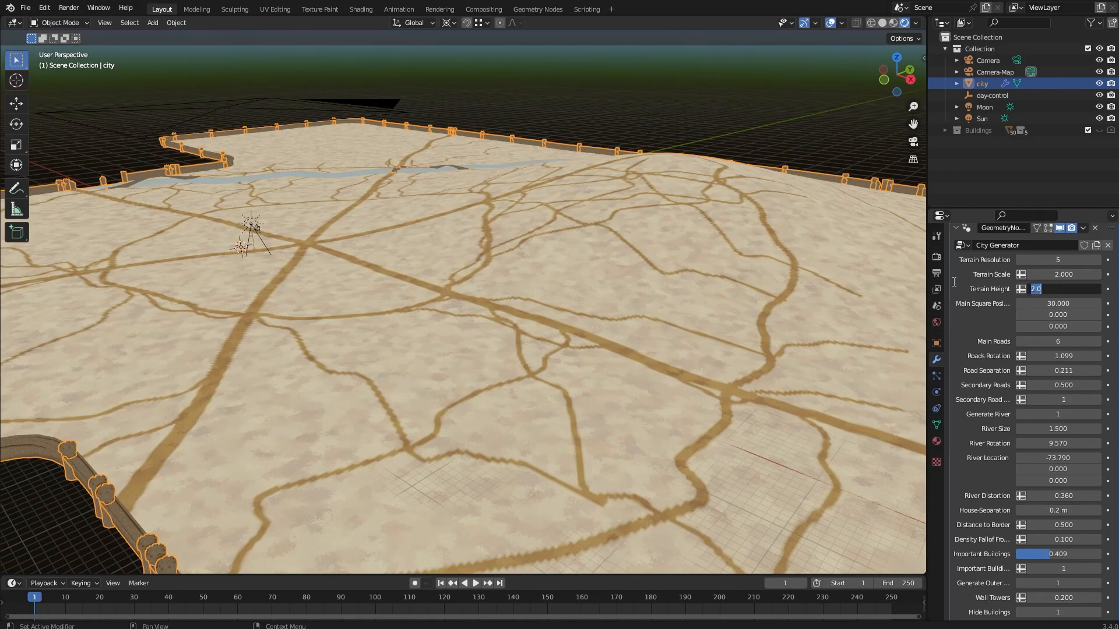
key("Return")
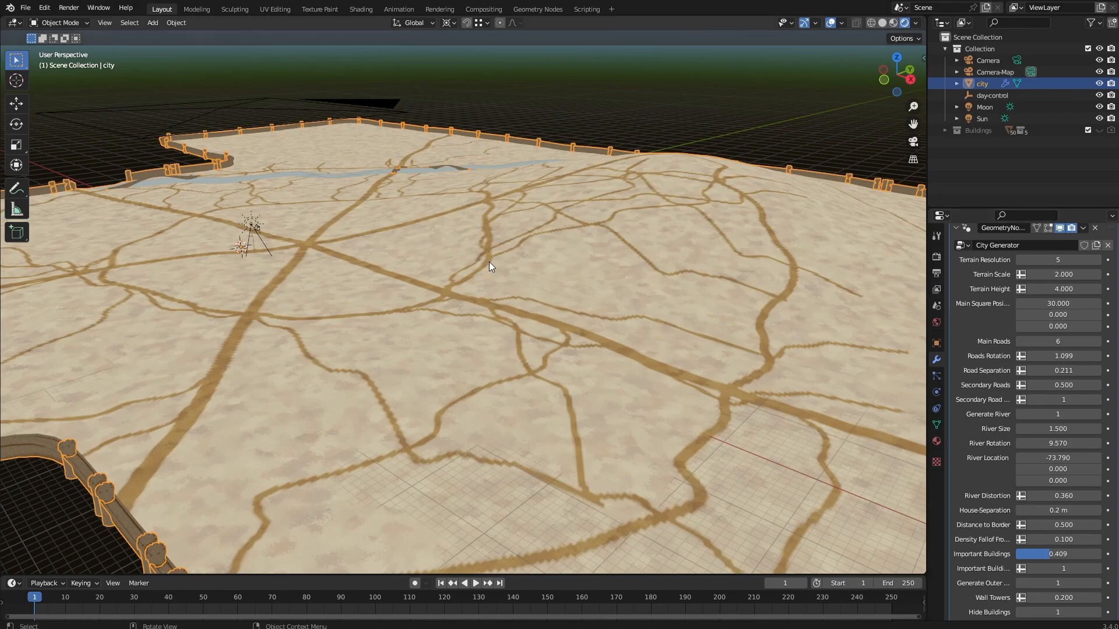
middle_click_drag(488, 261, 538, 264)
Step: Try a Terrain Scale of 1 for the city's ground
left_click(1066, 275)
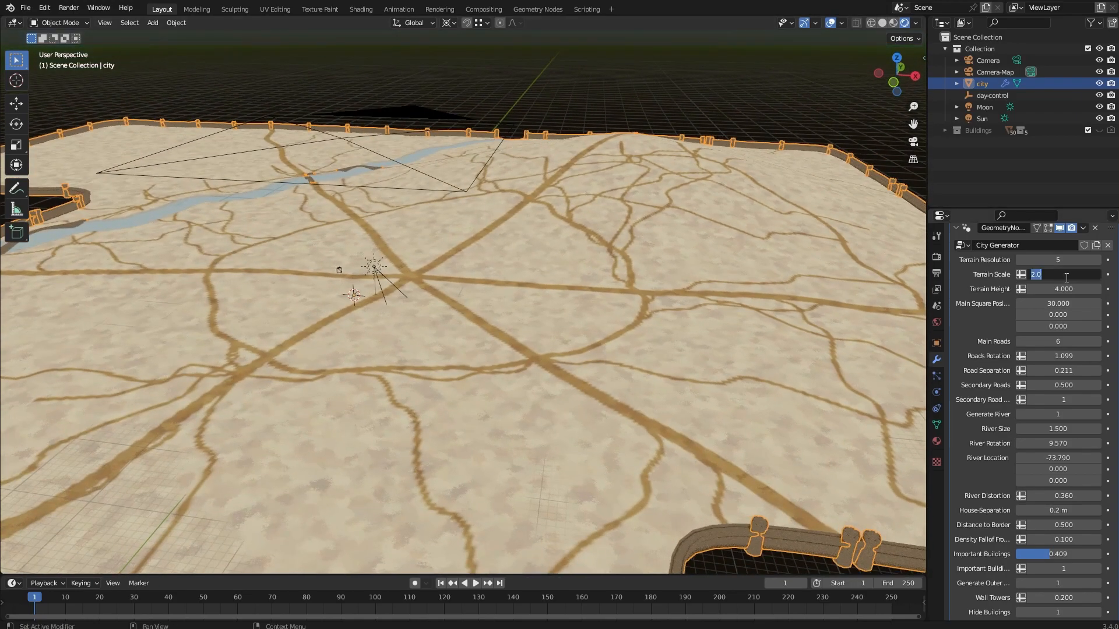
key("Return")
middle_click_drag(728, 275, 534, 267)
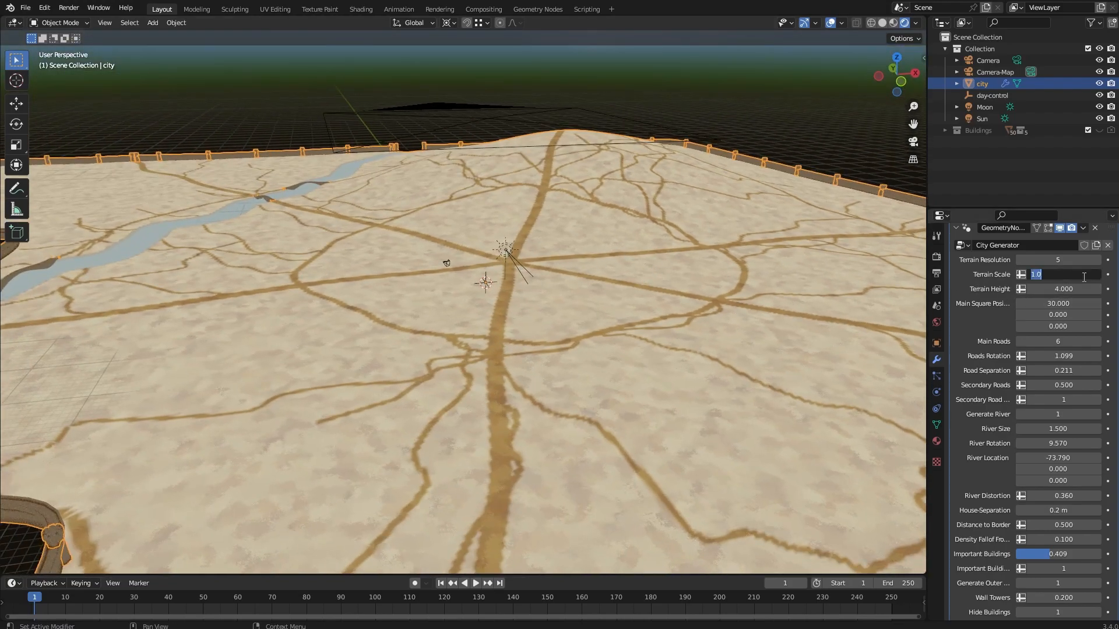
Step: Try a Terrain Scale of 8 and check the relief around the river and bridges
key("Return")
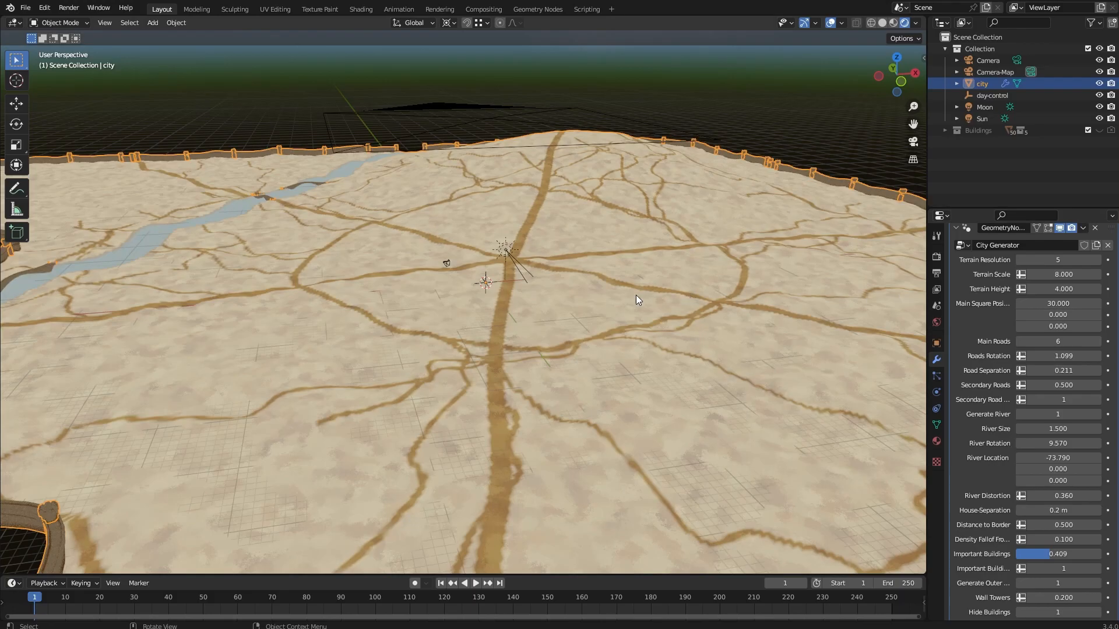
scroll(659, 297, "down", 4)
middle_click_drag(543, 294, 673, 298)
scroll(599, 288, "up", 4)
middle_click_drag(114, 250, 599, 316)
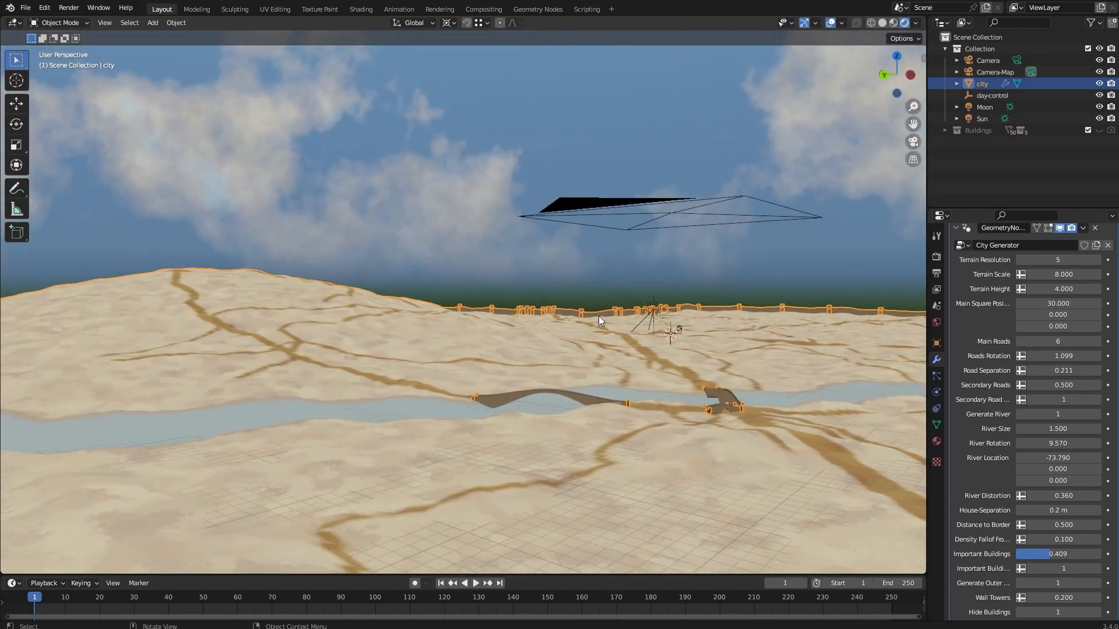
Step: Try a Terrain Height of 8 to exaggerate the relief
double_click(1072, 288)
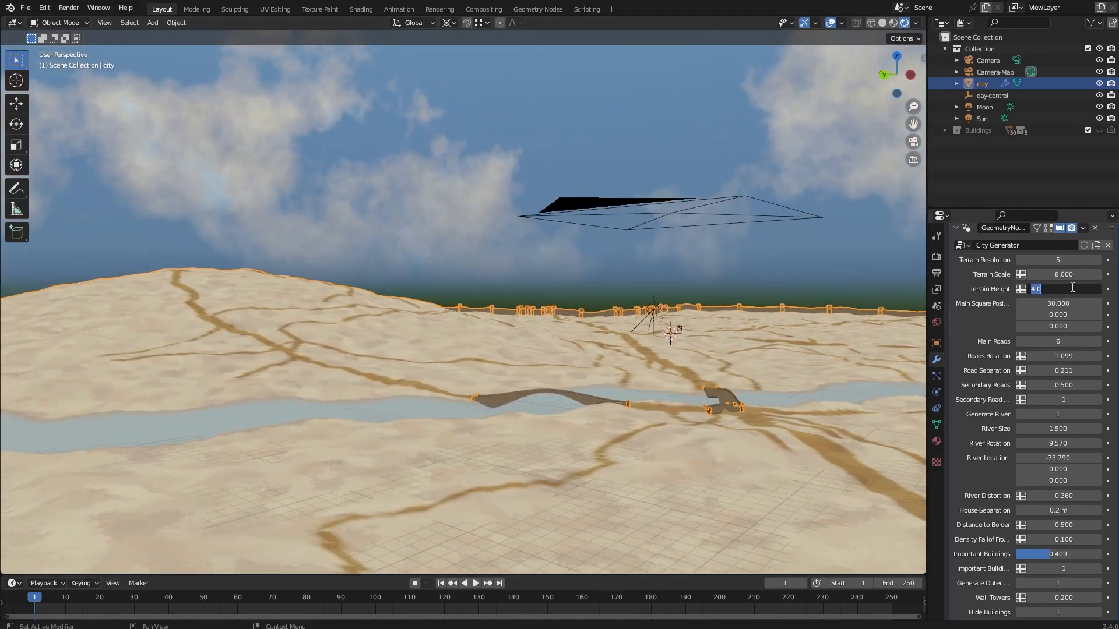
type("8")
key("Return")
middle_click_drag(345, 366, 516, 349)
scroll(529, 334, "up", 3)
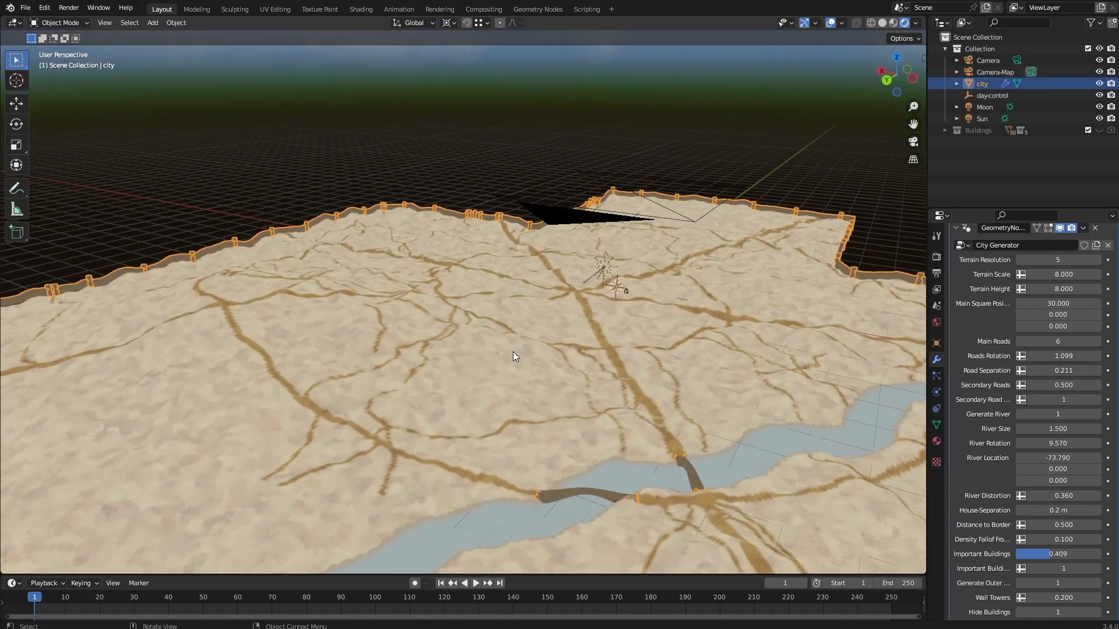
Step: Set the Terrain Scale to 3 for the city's ground
double_click(1071, 275)
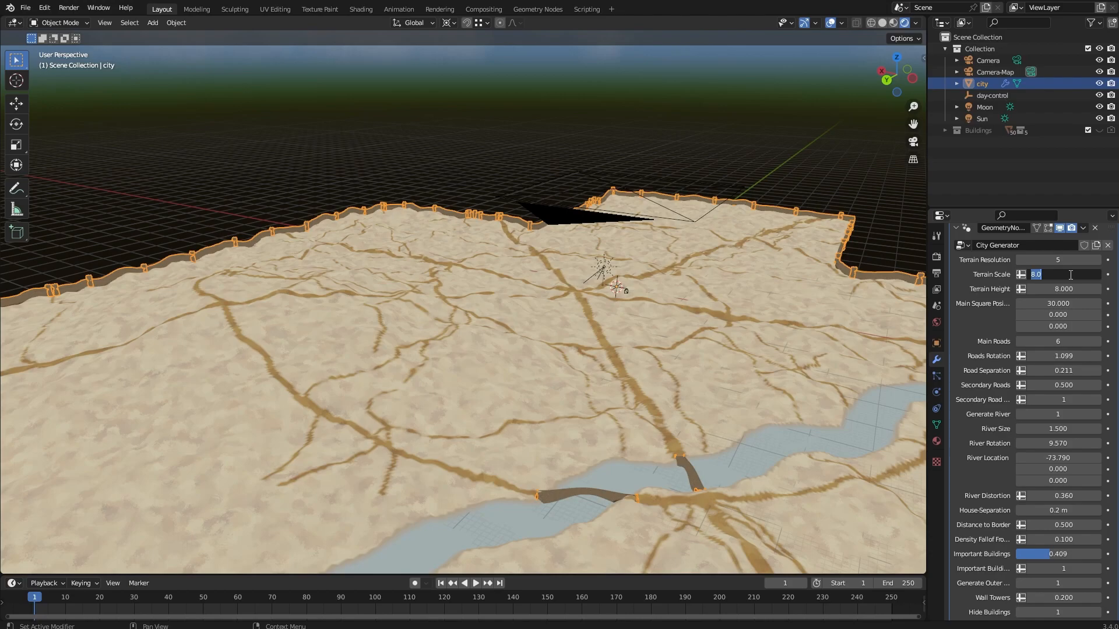
type("3")
key("Return")
middle_click_drag(729, 391, 809, 344)
Step: Lower the Terrain Height to 4 and check the terrain from several sides of the city
double_click(1054, 287)
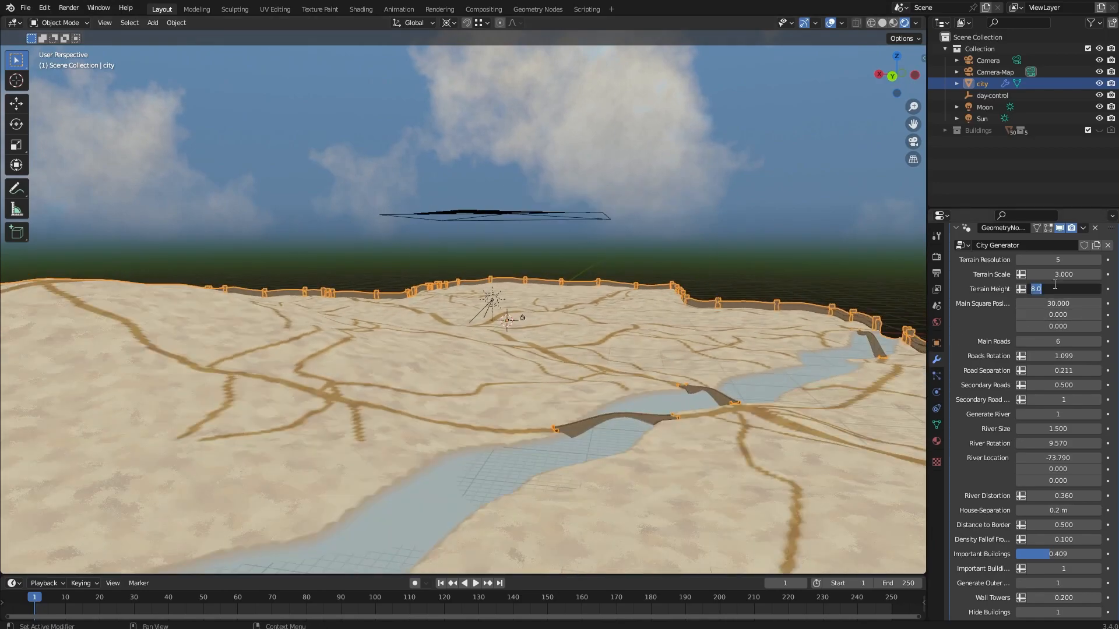
key("Return")
middle_click_drag(690, 376, 533, 381)
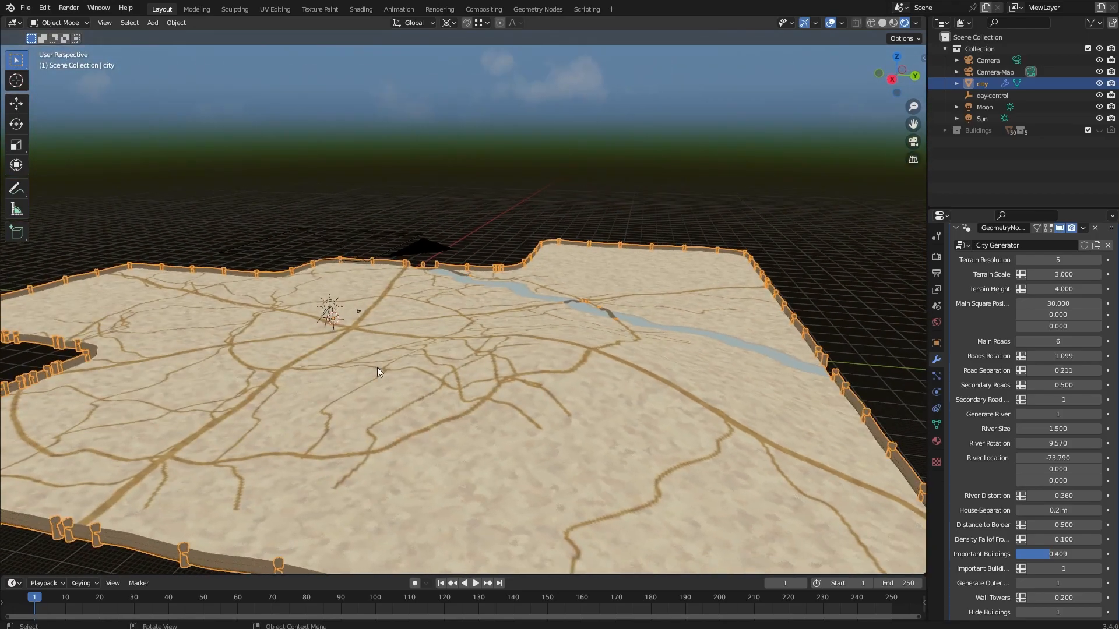
middle_click_drag(186, 348, 489, 320)
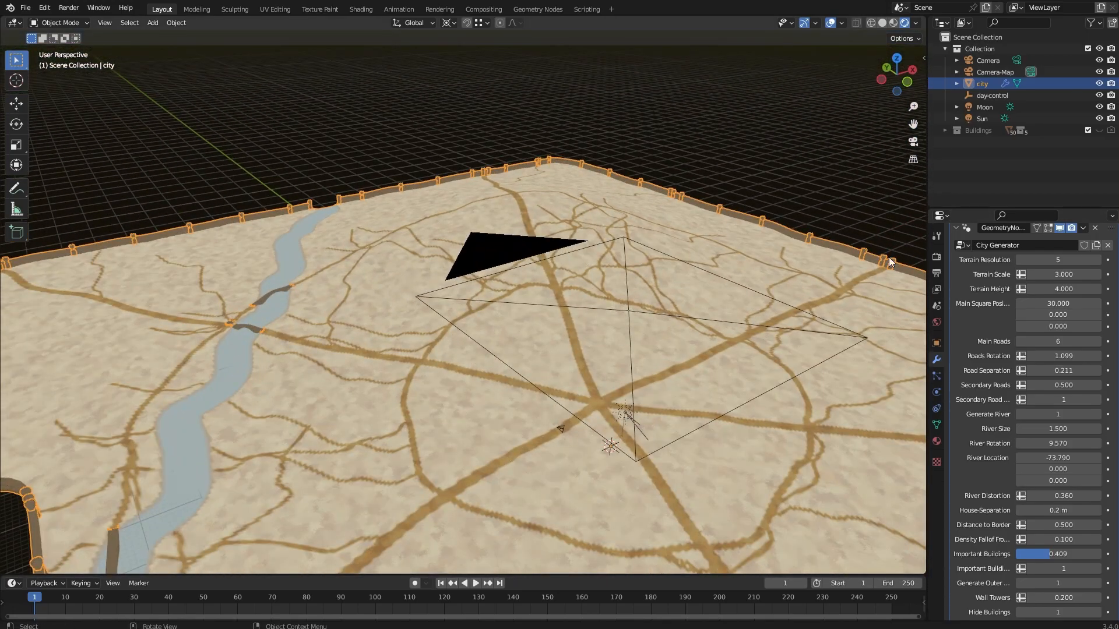
middle_click_drag(674, 305, 601, 292)
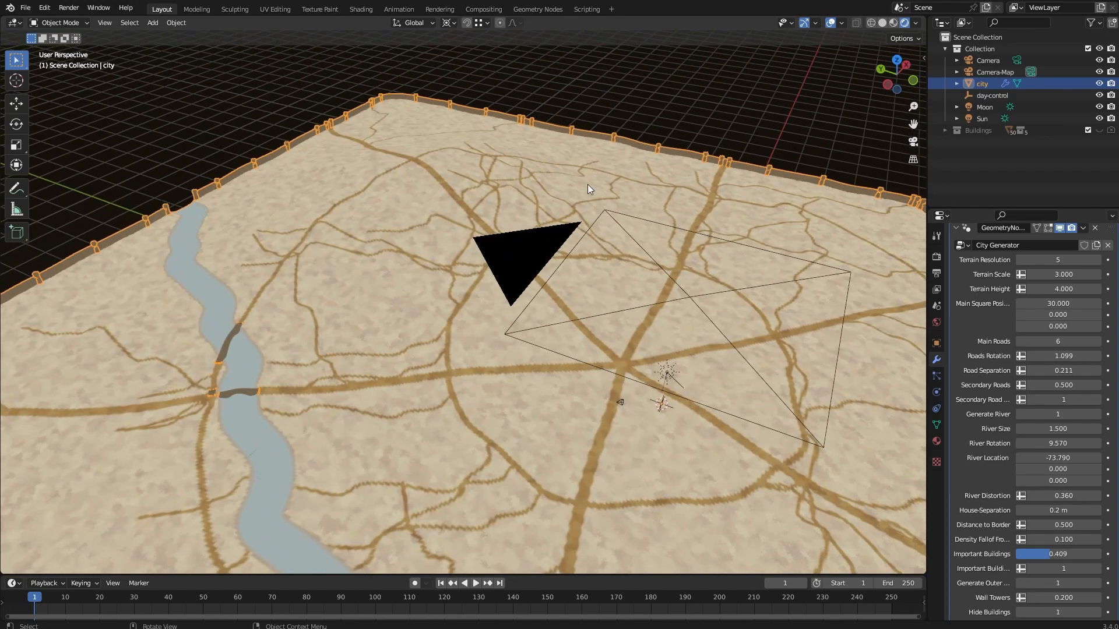
middle_click_drag(411, 440, 644, 449)
middle_click_drag(469, 449, 760, 381)
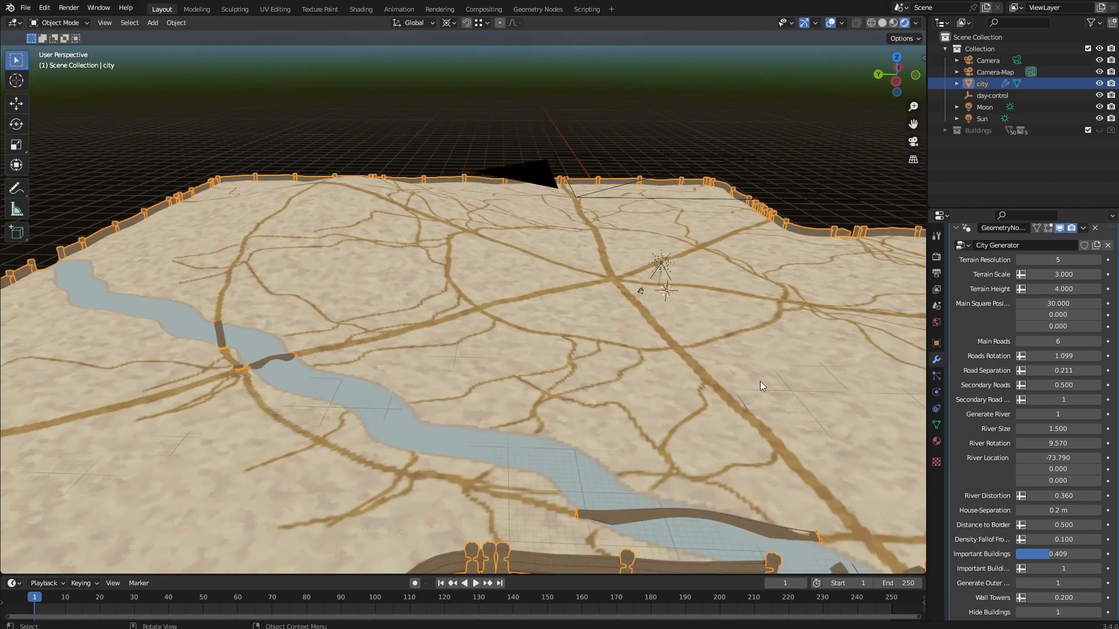
Step: Reduce the Secondary Roads density to 0.200 to thin out the smaller streets
mouse_move(1051, 385)
left_mouse_down()
mouse_move(1039, 385)
mouse_move(1061, 385)
left_mouse_up()
left_click(1076, 387)
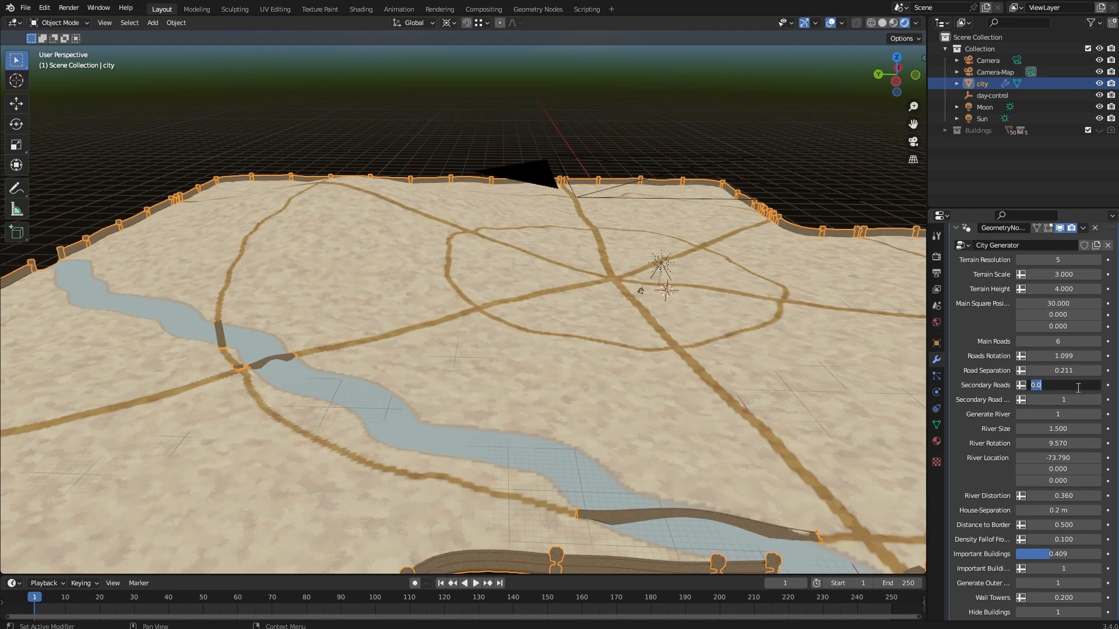
key("Return")
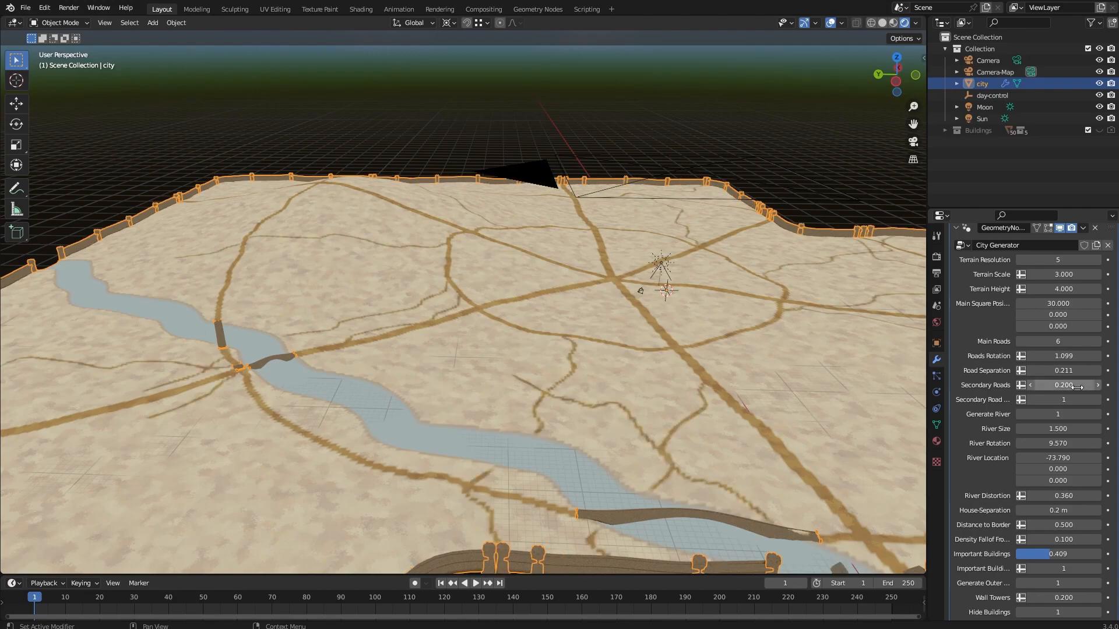
middle_click_drag(815, 379, 579, 379)
scroll(541, 374, "down", 4)
scroll(600, 374, "up", 4)
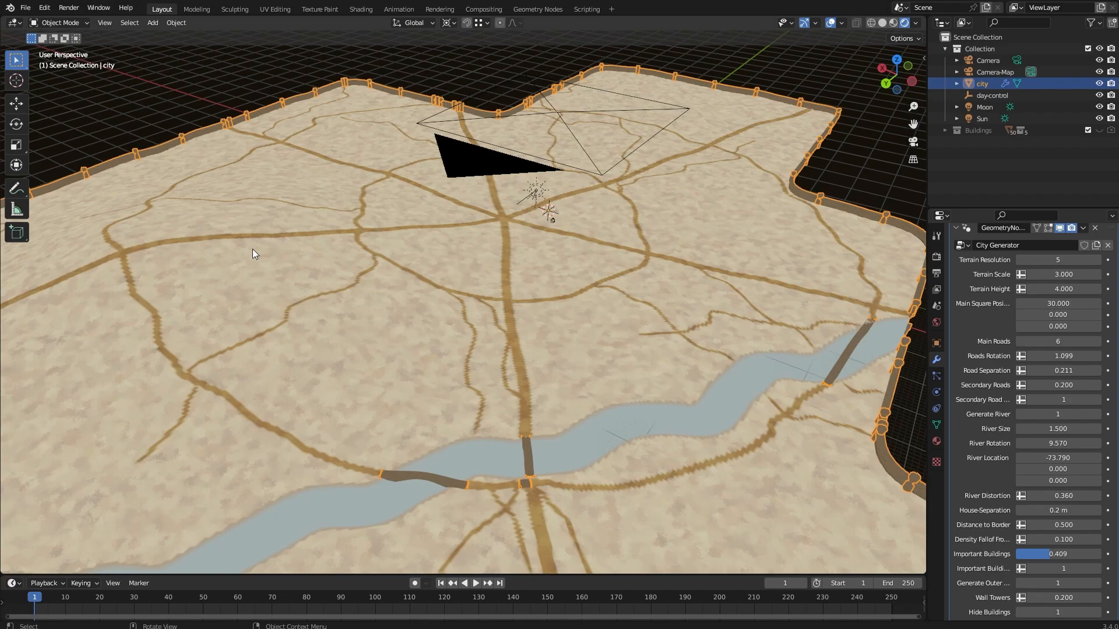
Step: Randomize the secondary road layout by raising its generation value to 6
left_click(1099, 400)
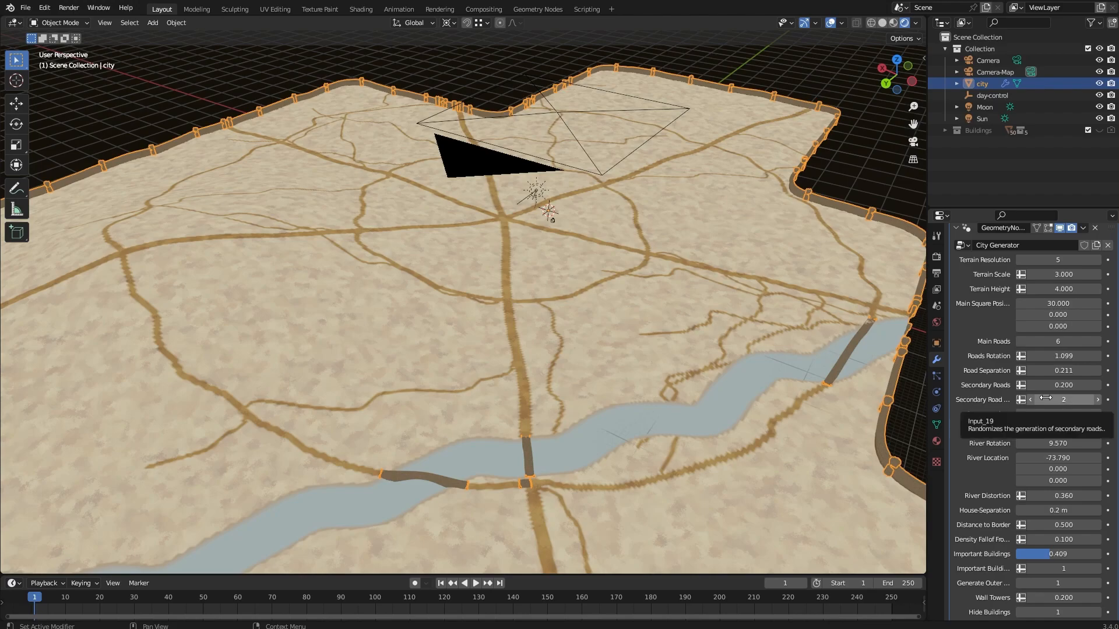
left_click(1099, 401)
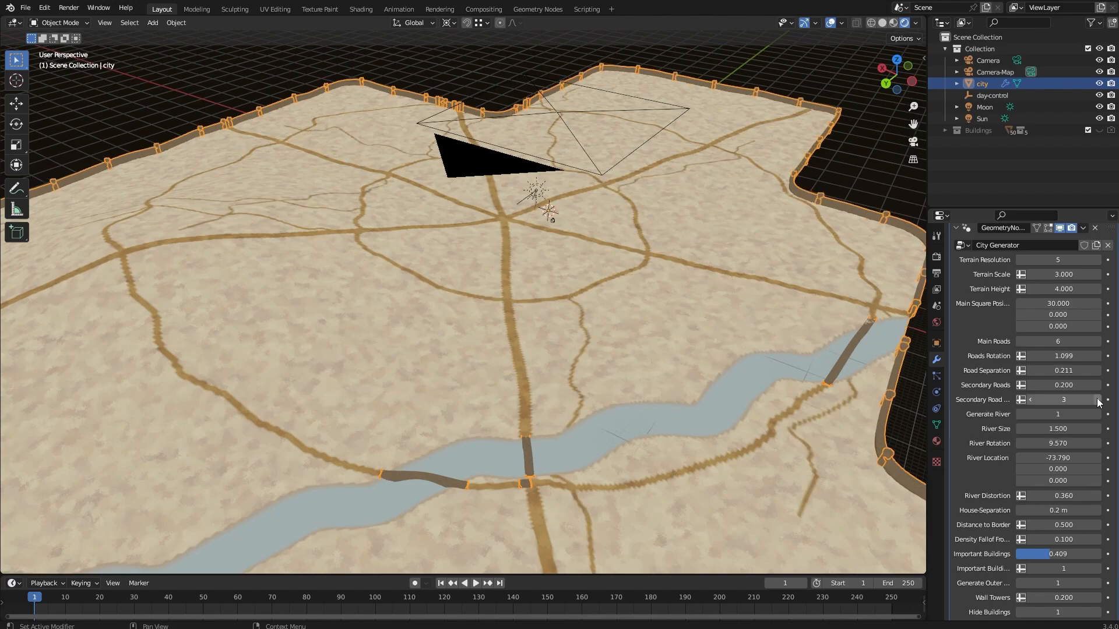
left_click(1099, 400)
left_click(1098, 400)
left_click(1099, 401)
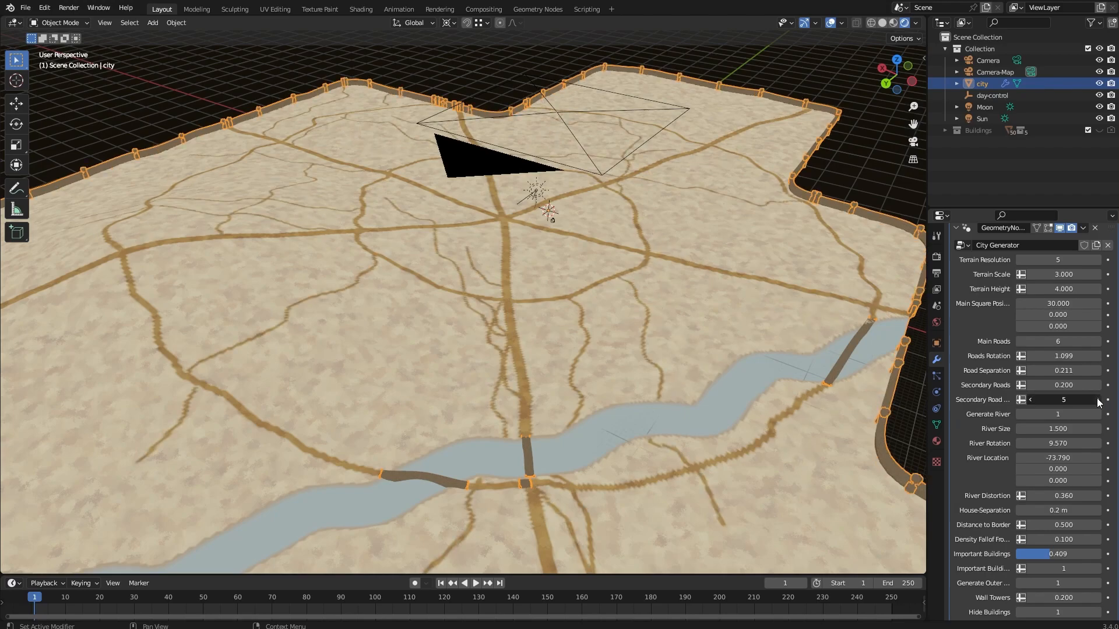
Step: Examine the regenerated secondary roads across the whole city from several angles
middle_click_drag(450, 327, 342, 318)
scroll(541, 326, "down", 3)
scroll(579, 316, "up", 2)
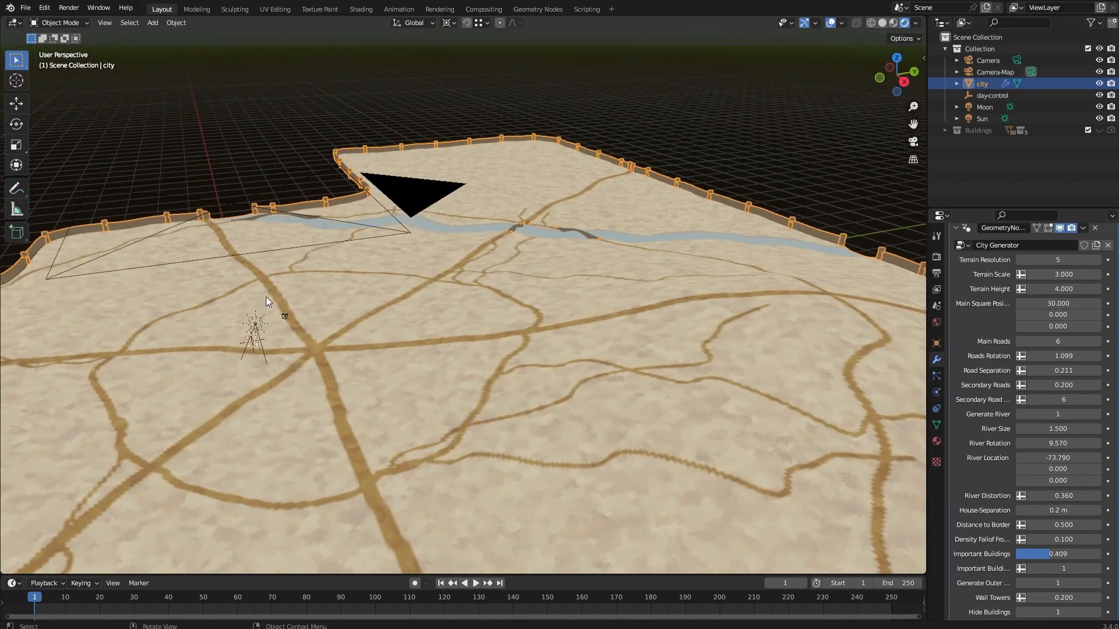
middle_click_drag(412, 357, 488, 188)
middle_click_drag(782, 222, 491, 289)
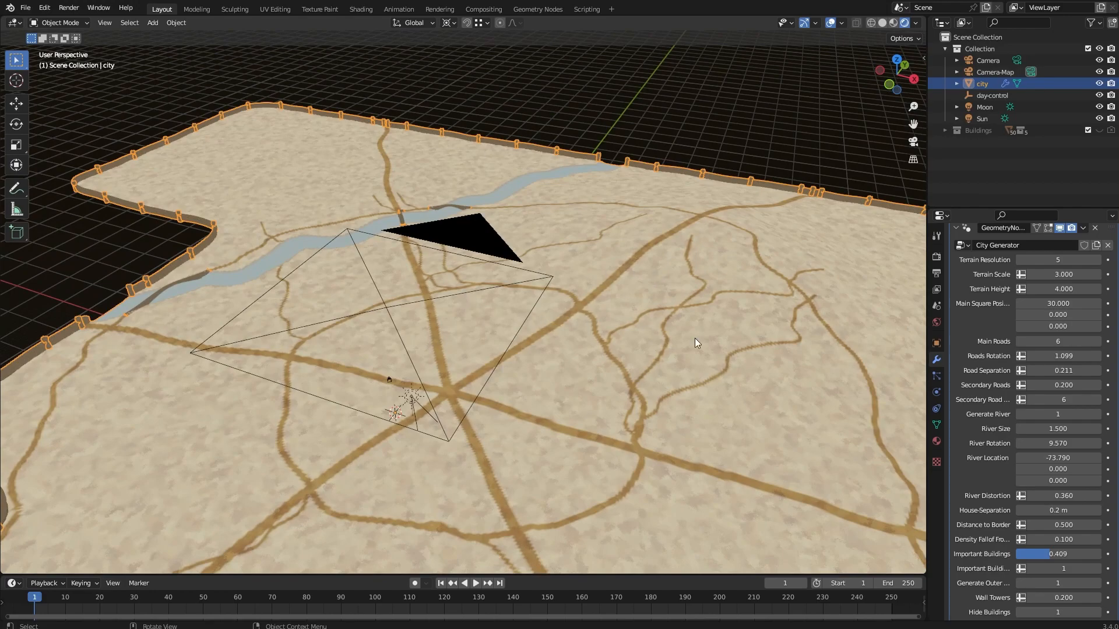
scroll(728, 341, "down", 2)
middle_click_drag(613, 350, 635, 296, "shift")
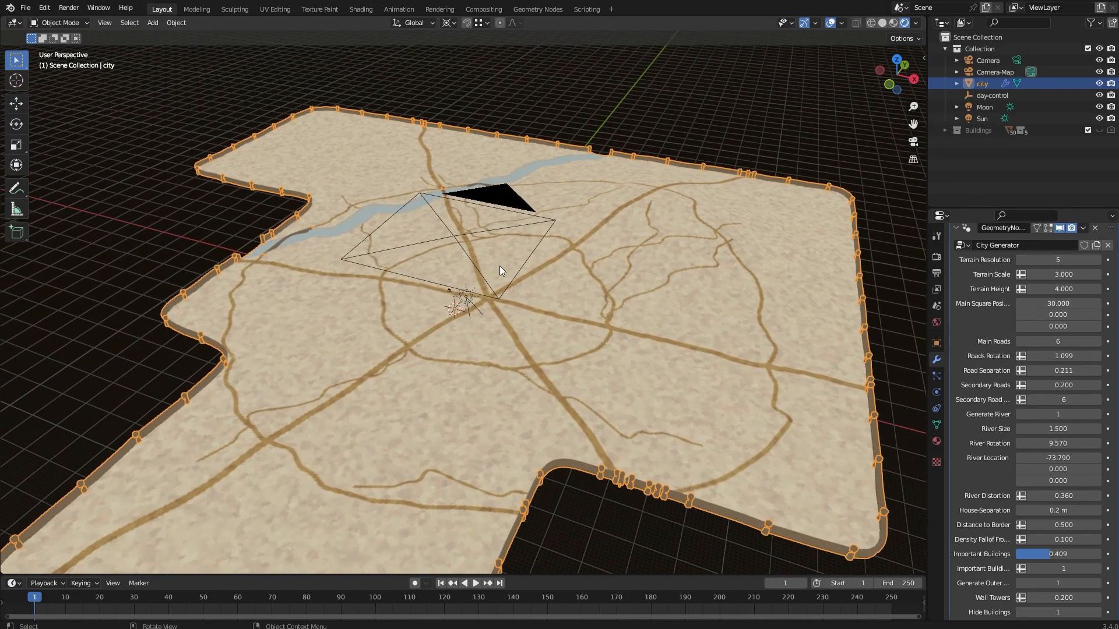
middle_click_drag(491, 269, 550, 282)
scroll(604, 326, "up", 4)
mouse_move(606, 327)
middle_mouse_down("shift")
mouse_move(631, 320)
mouse_move(592, 317)
middle_mouse_up("shift")
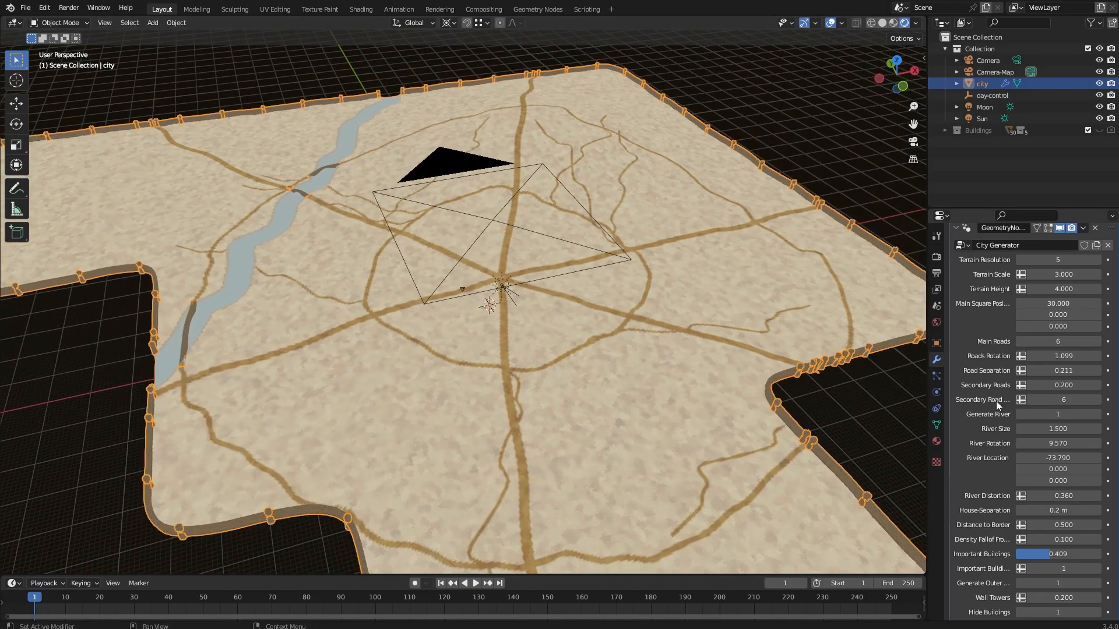
Step: Show the city's buildings by setting Hide Buildings to 0, and inspect how they line the roads and river
scroll(1020, 495, "down", 2)
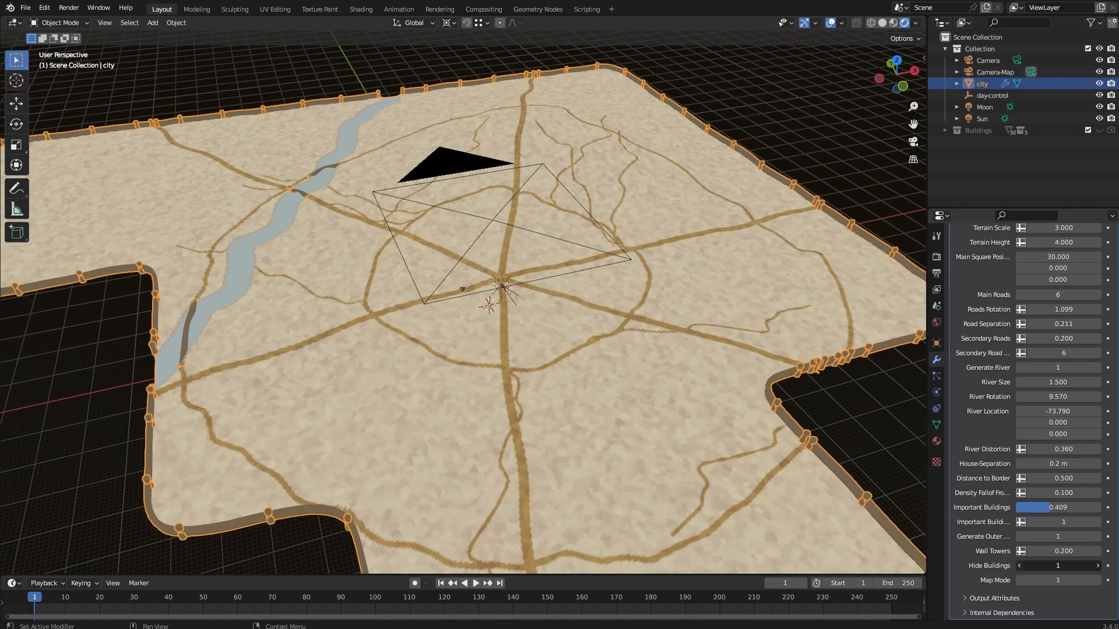
left_click(1019, 566)
middle_click_drag(368, 320, 411, 245)
scroll(488, 313, "down", 3)
scroll(411, 244, "up", 4)
middle_click_drag(446, 341, 402, 259)
scroll(427, 260, "up", 4)
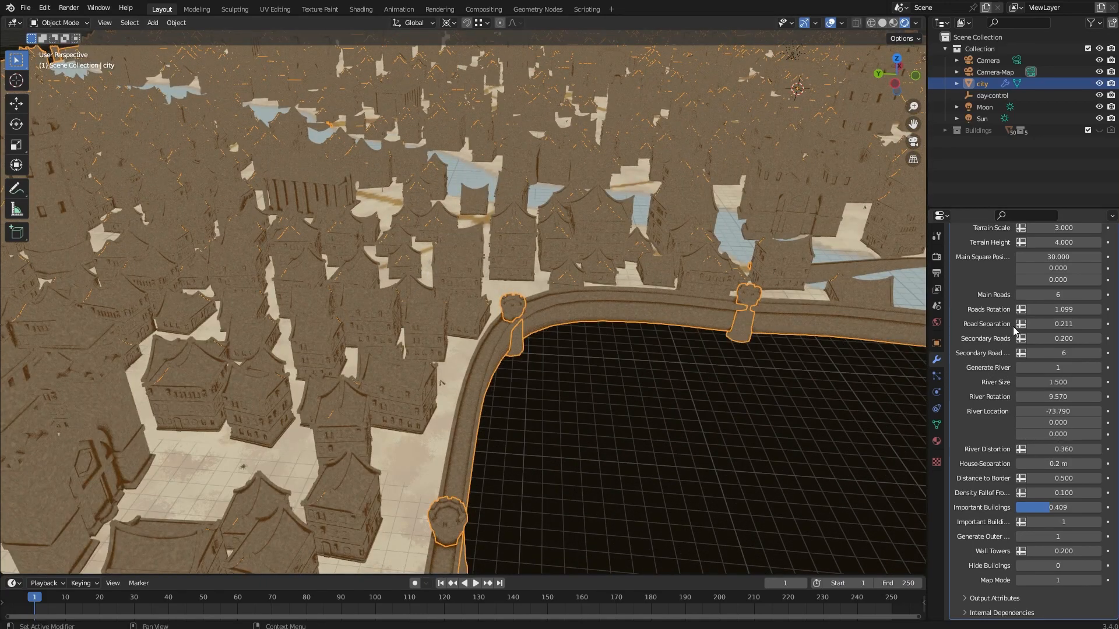
middle_click_drag(481, 312, 496, 338)
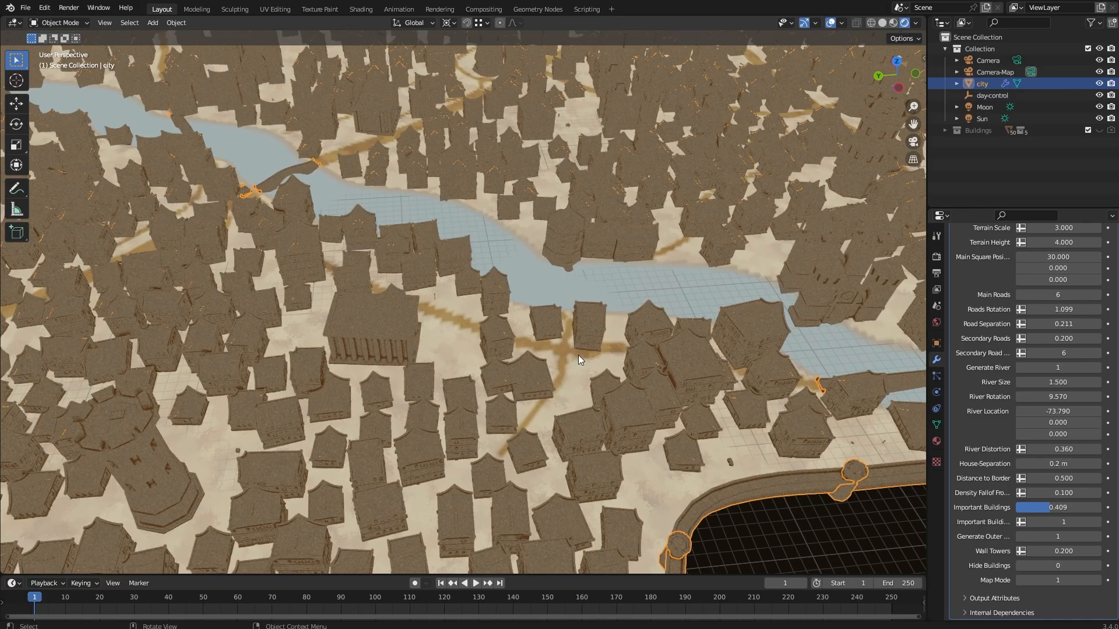
middle_click_drag(262, 212, 312, 299)
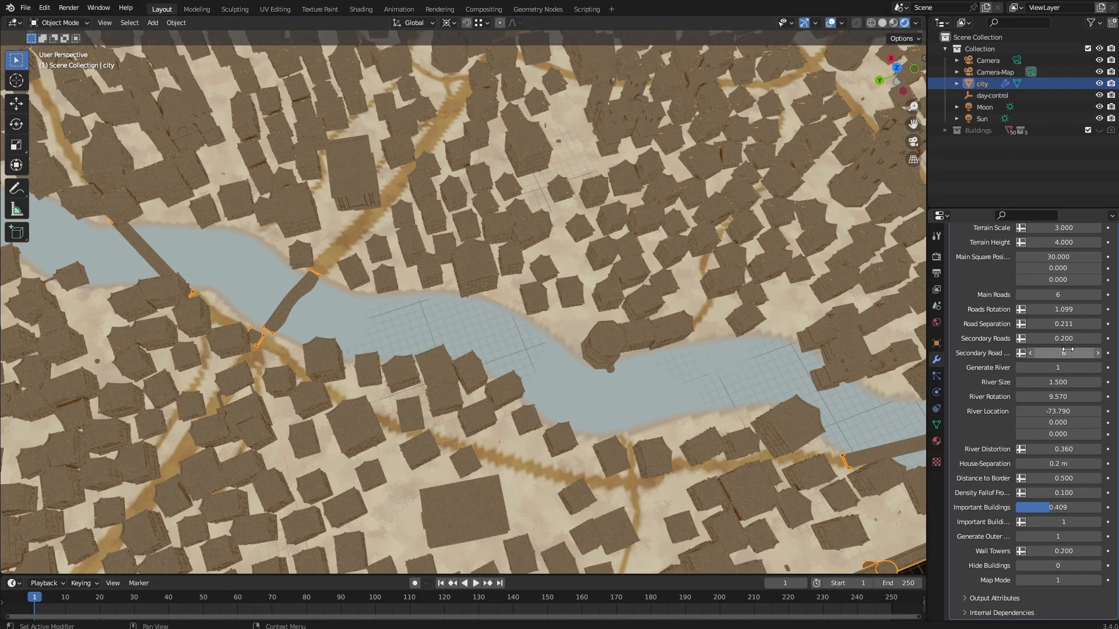
Step: Try a Road Separation of 0.5 and check the gaps between the buildings and roads
left_click(1071, 325)
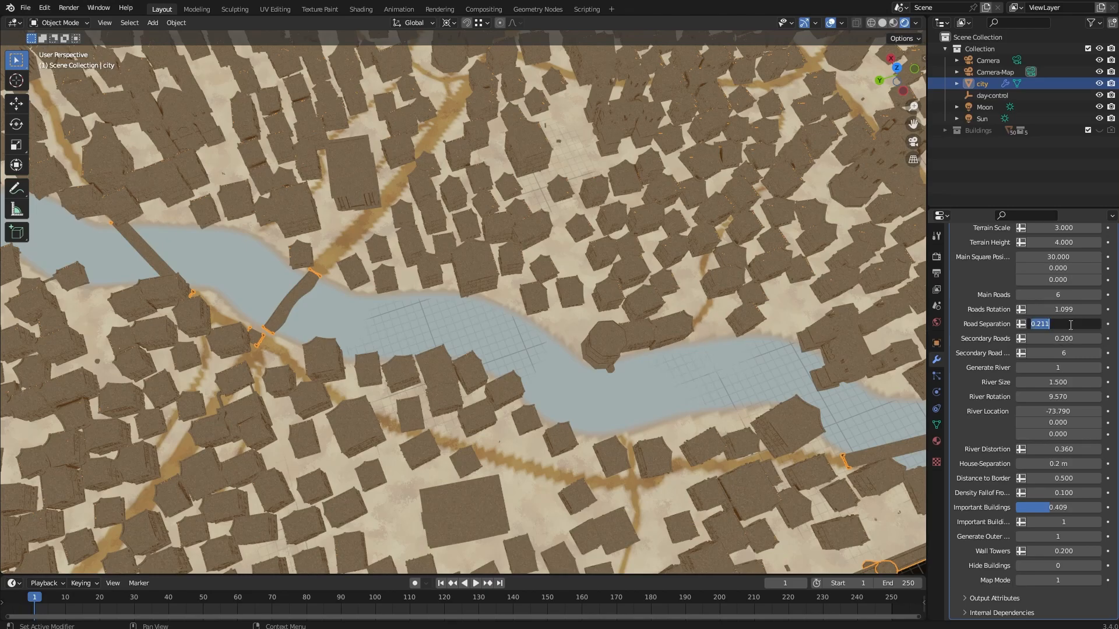
type(".5")
key("Return")
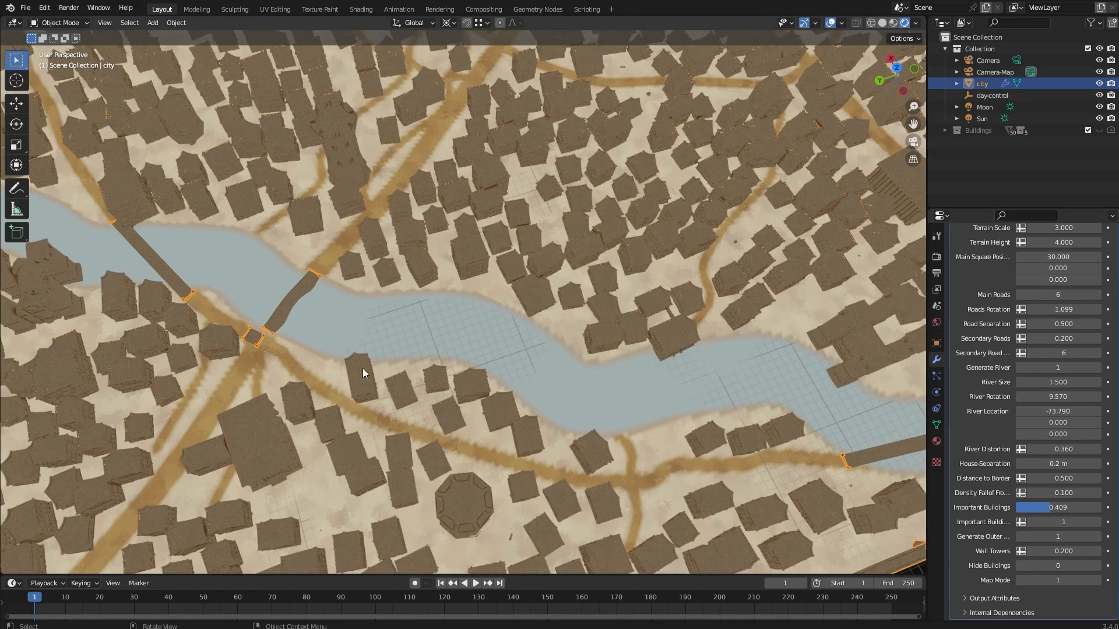
middle_click_drag(326, 385, 384, 355)
middle_click_drag(377, 390, 599, 262, "shift")
scroll(516, 243, "down", 5)
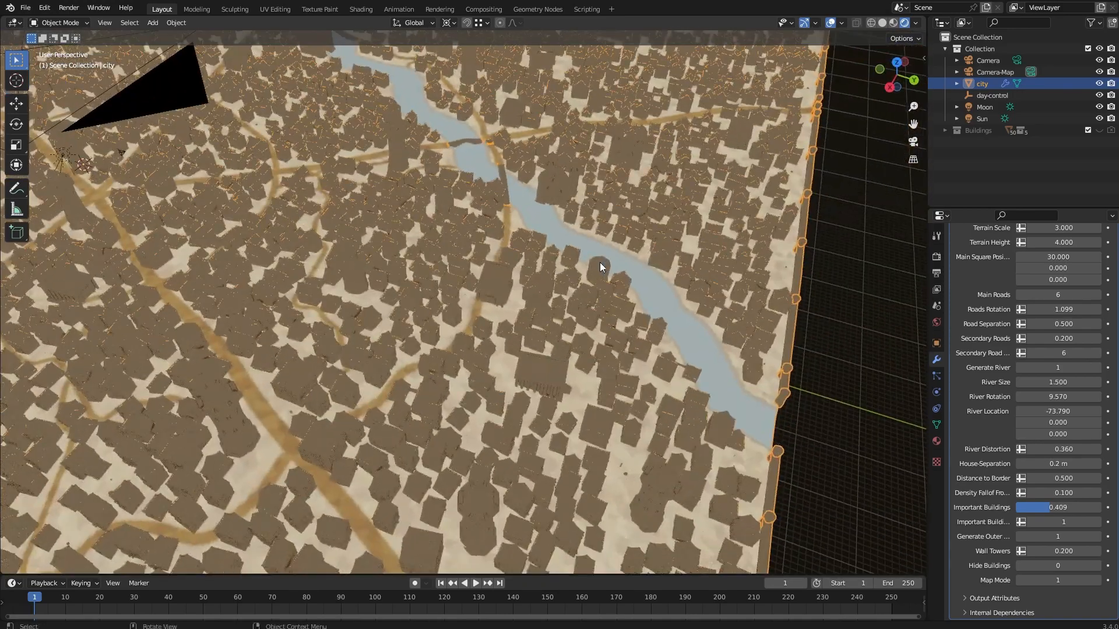
scroll(599, 262, "up", 4)
middle_click_drag(514, 284, 575, 235)
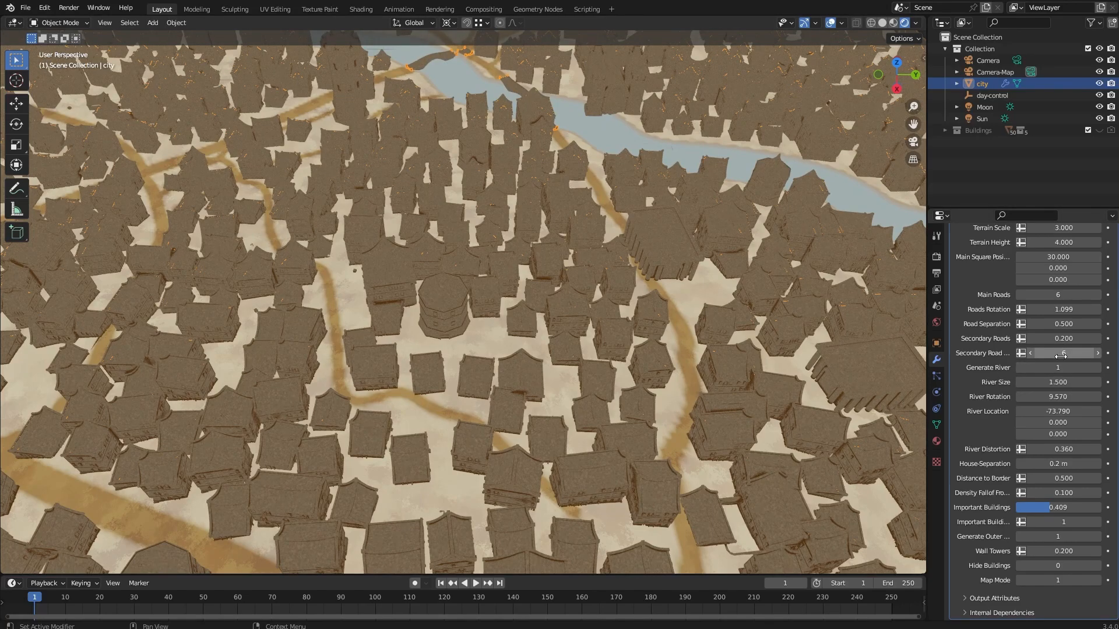
Step: Widen the clearance between buildings and roads by setting Road Separation to 1, and inspect the city
left_click(1073, 324)
type("1")
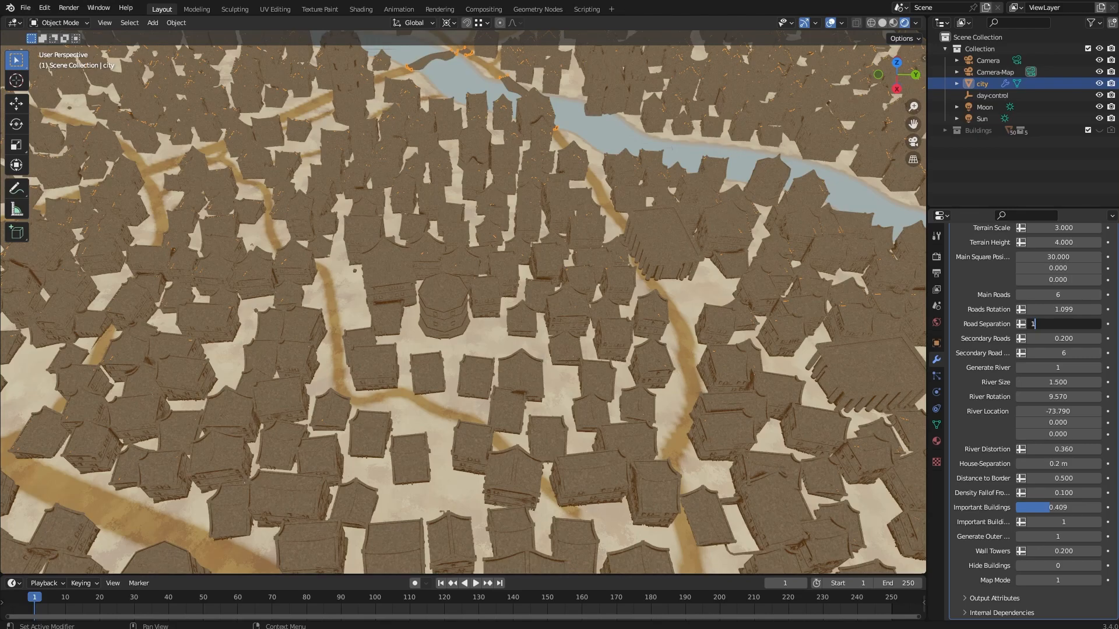
key("Return")
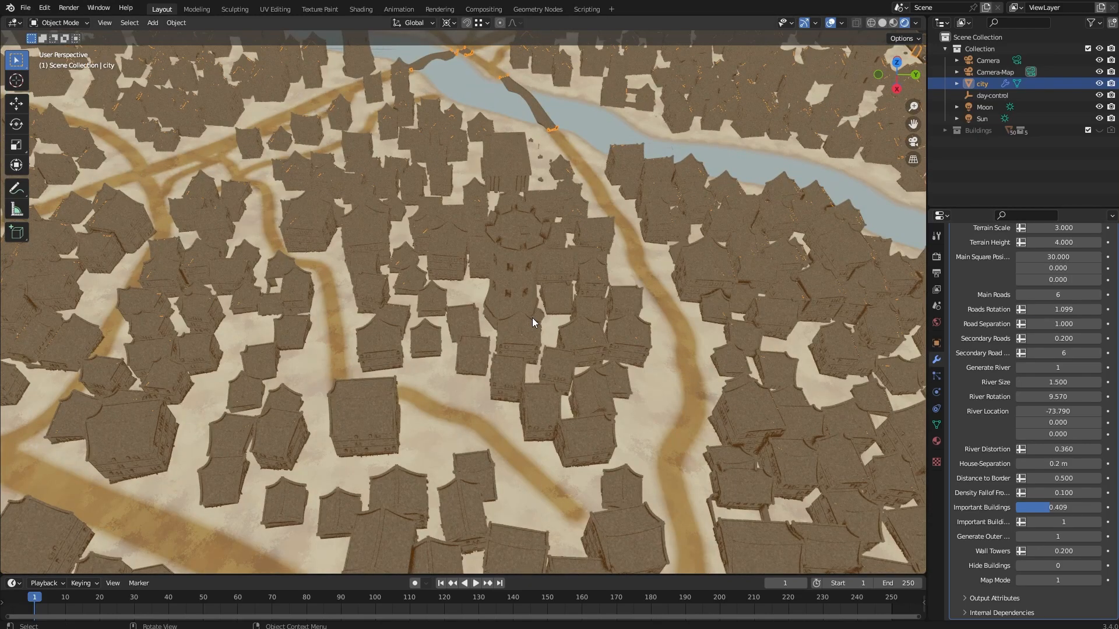
scroll(532, 317, "down", 7)
middle_click_drag(456, 292, 507, 313)
scroll(532, 315, "up", 8)
scroll(560, 294, "up", 8)
scroll(560, 295, "down", 9)
scroll(431, 307, "down", 5)
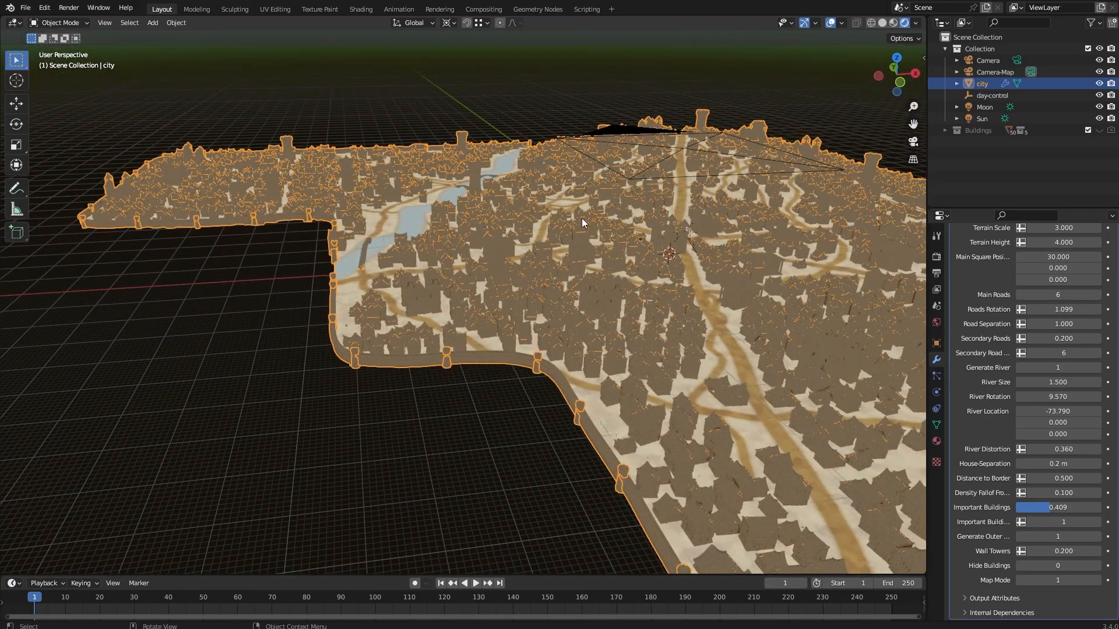
Step: Try a Density Falloff of 1 and check how the buildings thin out towards the city's edge
scroll(582, 239, "up", 4)
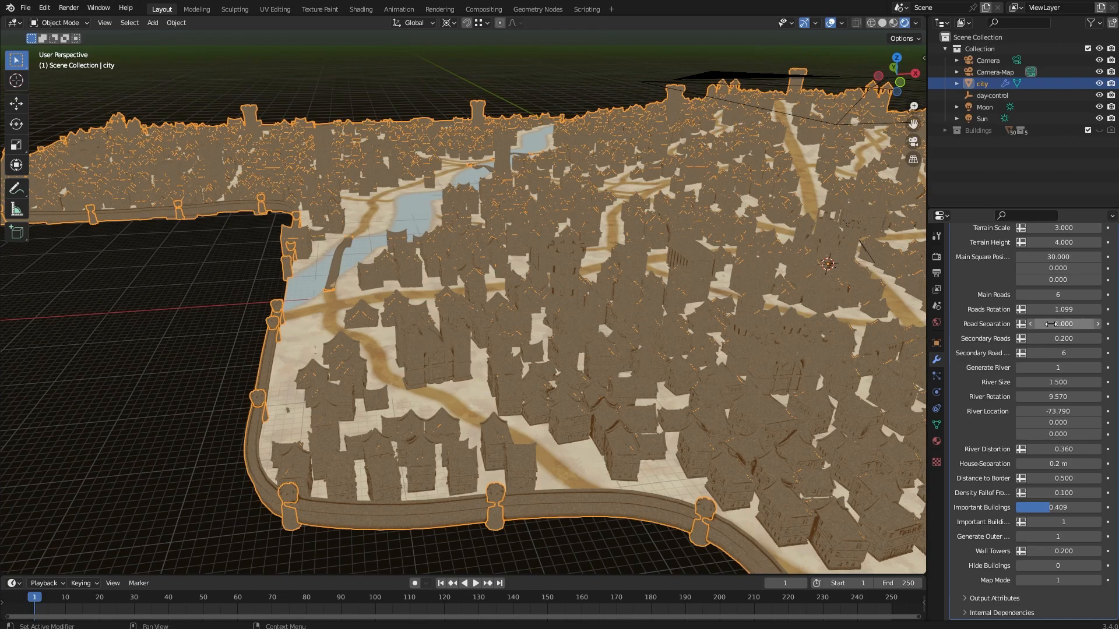
left_click(1054, 493)
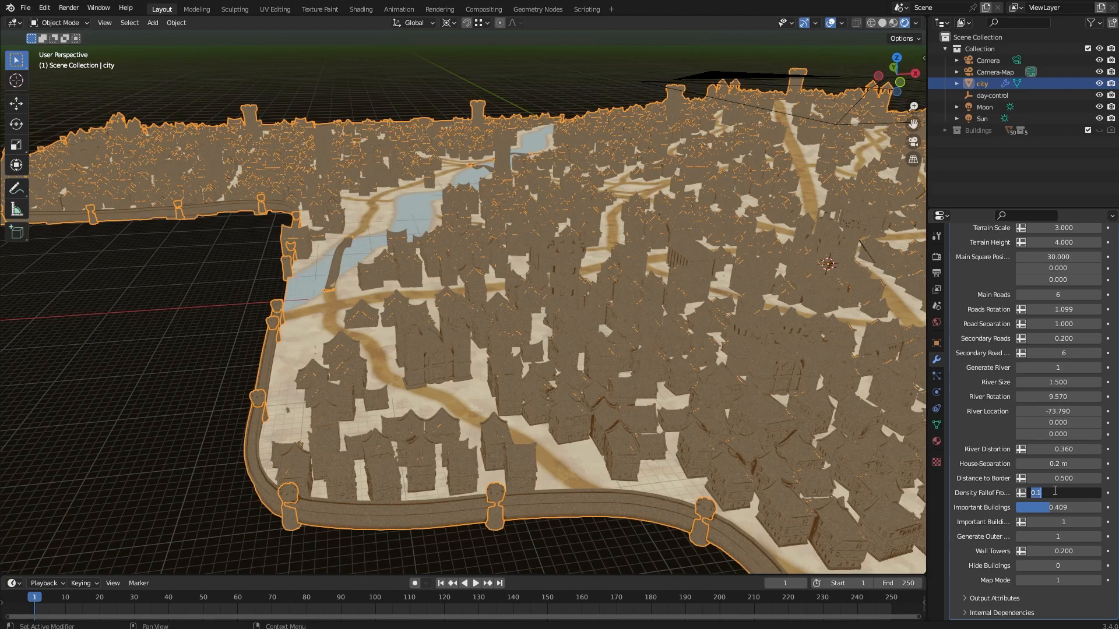
type("1")
key("Return")
middle_click_drag(531, 254, 624, 240)
scroll(617, 284, "down", 4)
scroll(618, 284, "up", 3)
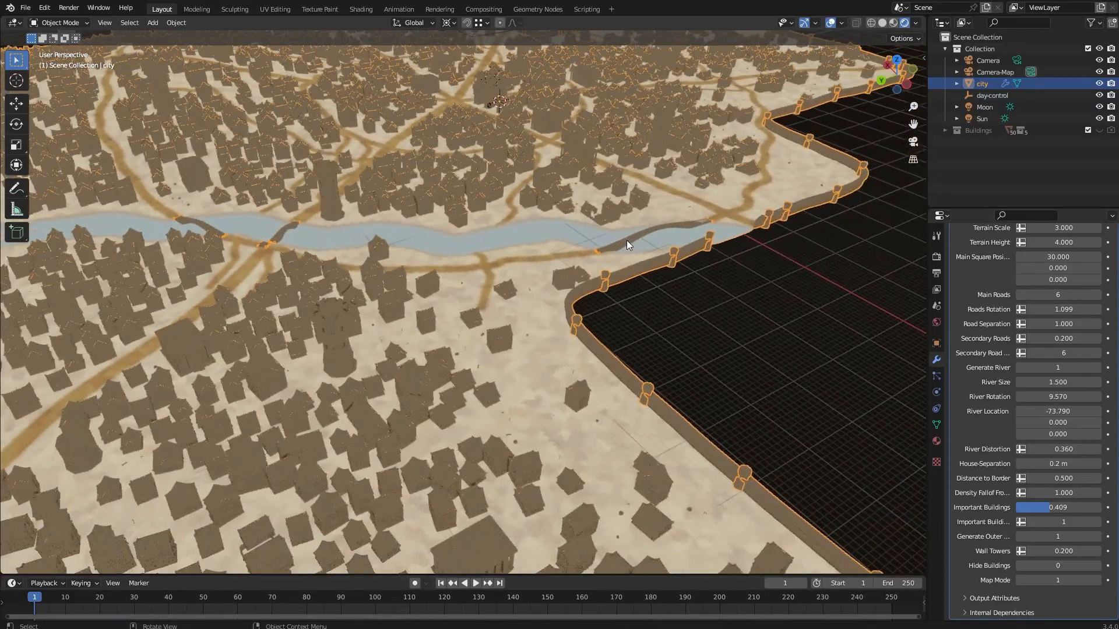
Step: Try a much stronger Density Falloff of 5 and view how sparse the buildings get
left_click(1070, 492)
type("5")
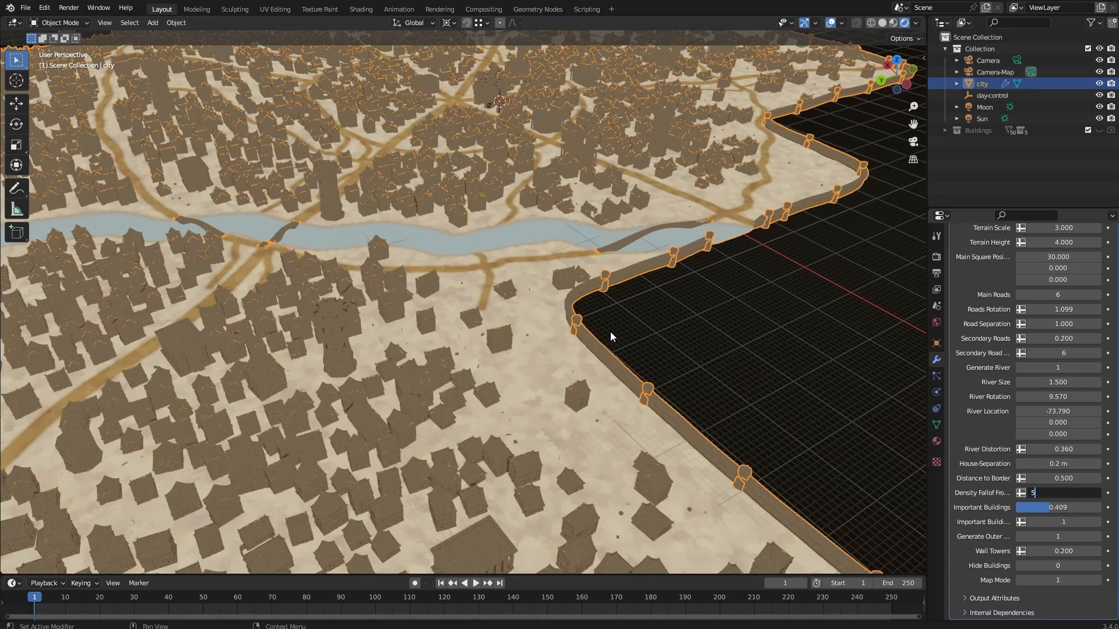
key("Return")
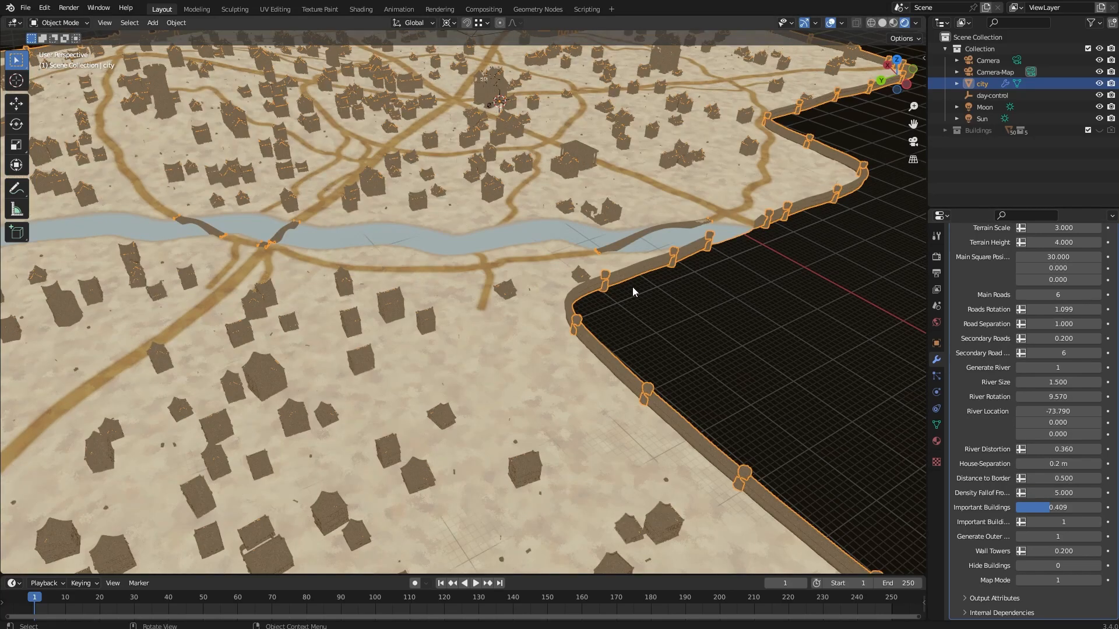
middle_click_drag(475, 255, 426, 284)
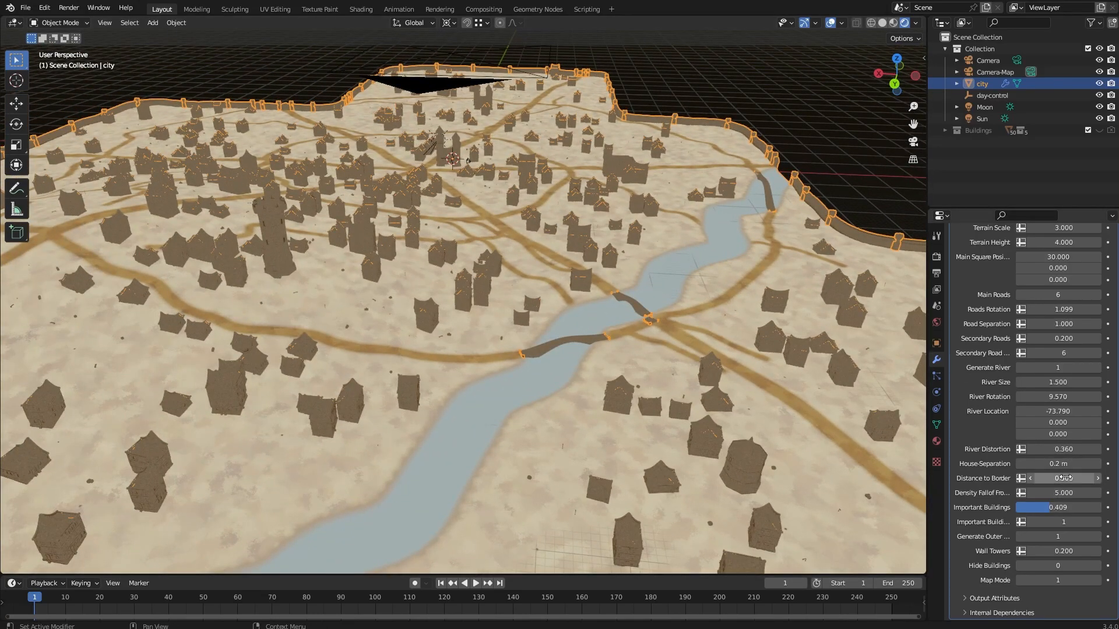
Step: Try a Density Falloff of 2.5 and inspect the building distribution on both sides of the river
left_click(1065, 493)
type("2.5")
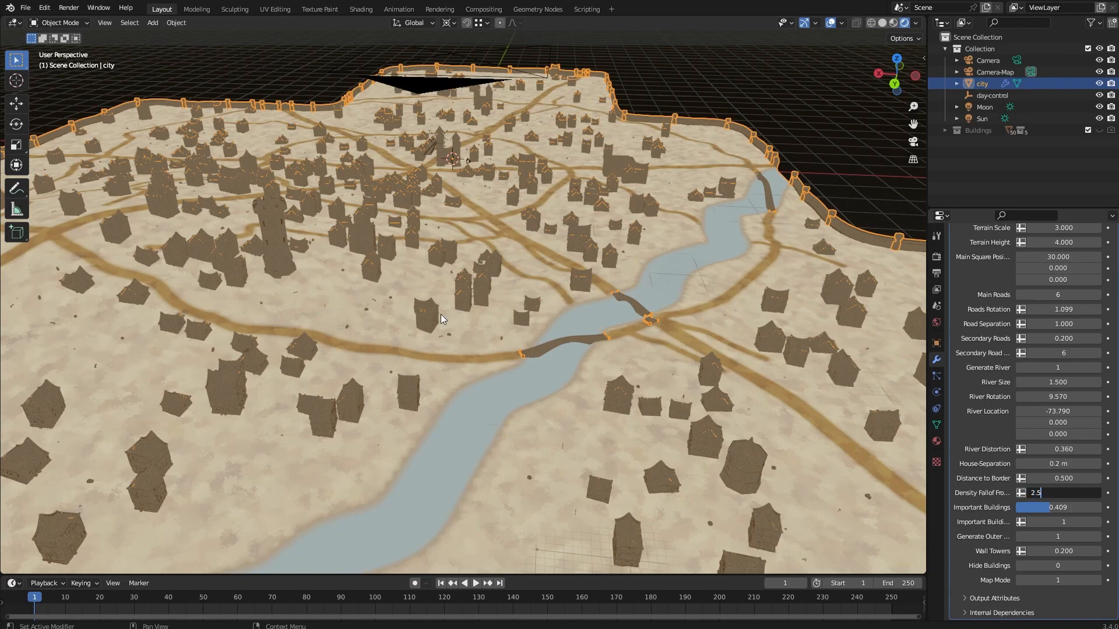
key("Return")
middle_click_drag(447, 307, 469, 373)
scroll(551, 355, "up", 5)
scroll(325, 286, "up", 4)
middle_click_drag(339, 226, 546, 328)
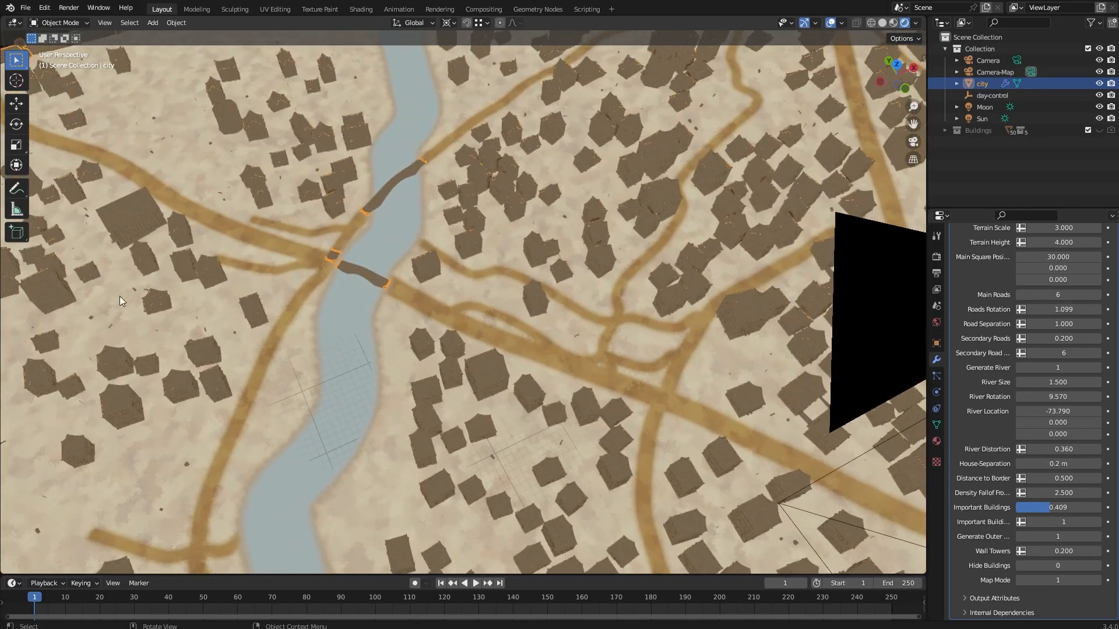
scroll(479, 258, "up", 3)
scroll(268, 341, "down", 2)
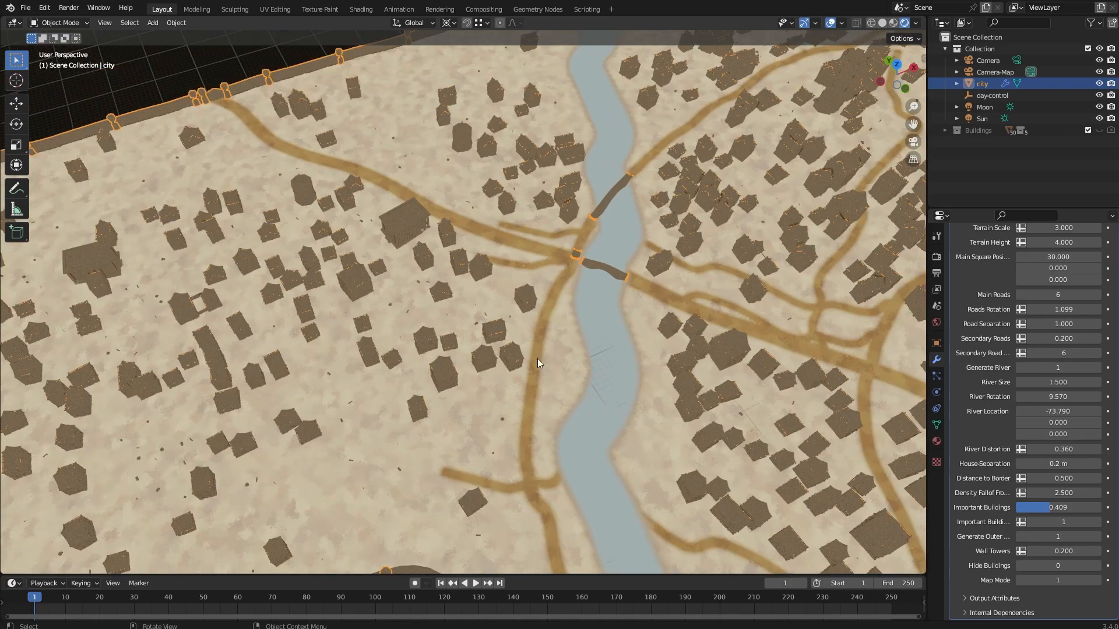
Step: Set the Density Falloff to 2 and inspect the building density from the centre to the walls
left_click(1056, 492)
type("2")
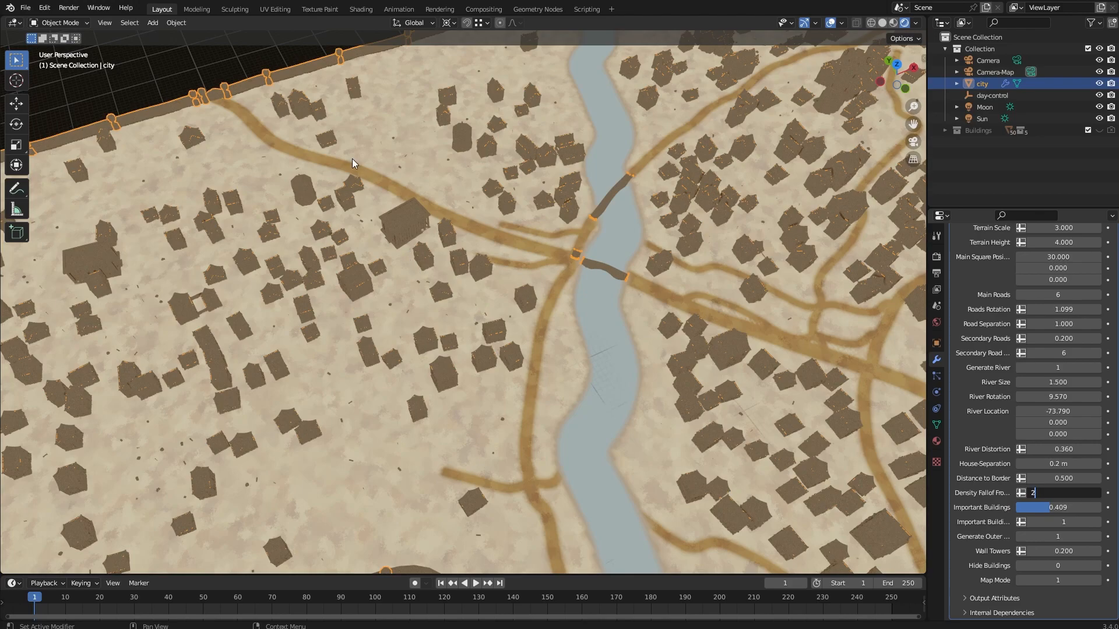
key("Return")
scroll(426, 244, "down", 3)
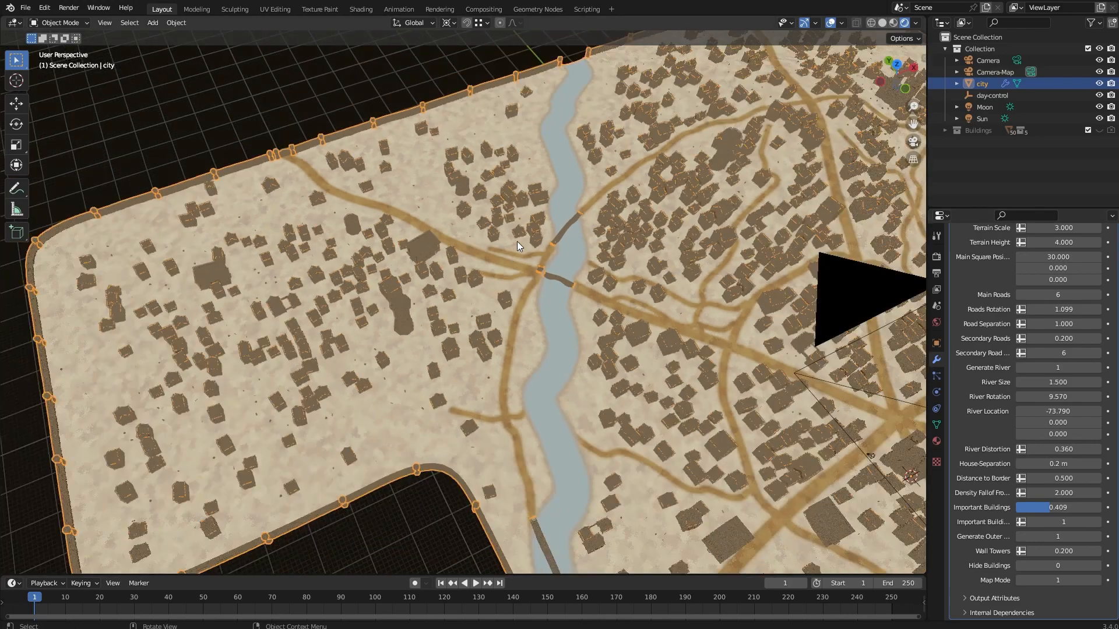
middle_click_drag(516, 241, 690, 249)
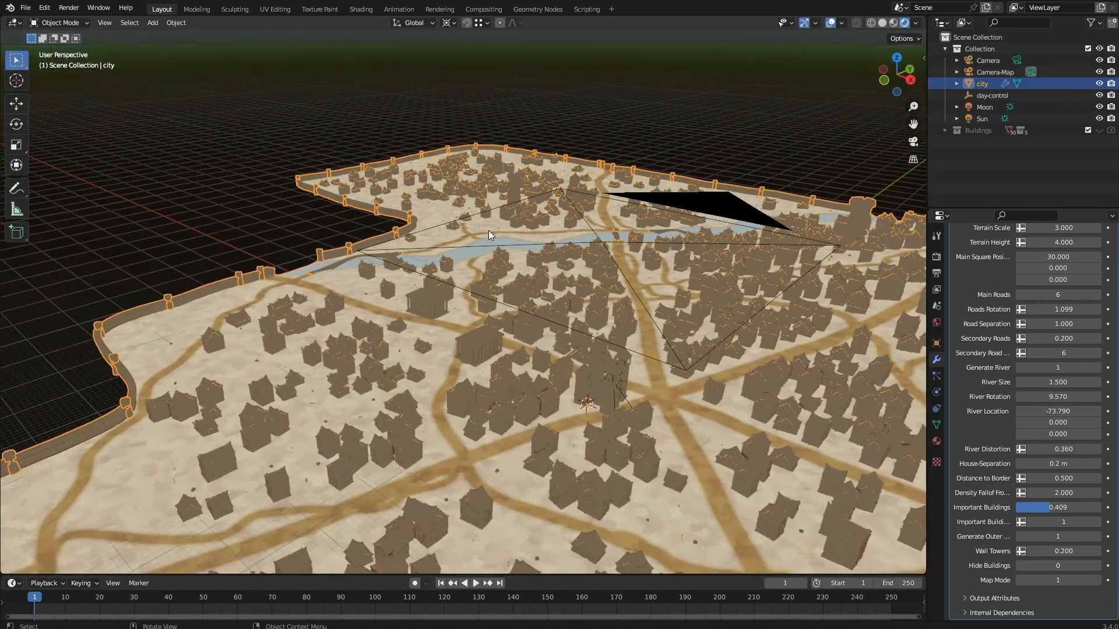
scroll(623, 245, "down", 2)
mouse_move(557, 301)
middle_mouse_down()
mouse_move(606, 274)
mouse_move(574, 297)
middle_mouse_up()
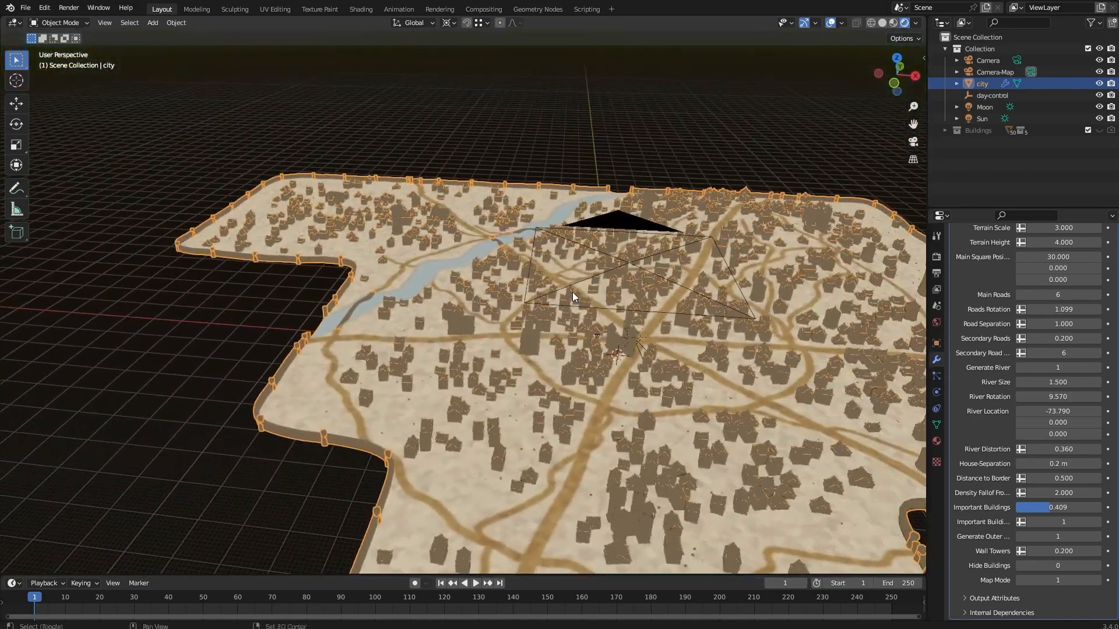
Step: Turn off the map look by setting Map Mode to 0, and examine the textured houses up close
scroll(576, 296, "up", 6)
scroll(595, 296, "down", 3)
middle_click_drag(722, 274, 269, 216, "shift")
scroll(623, 302, "down", 1)
middle_click_drag(448, 354, 641, 312)
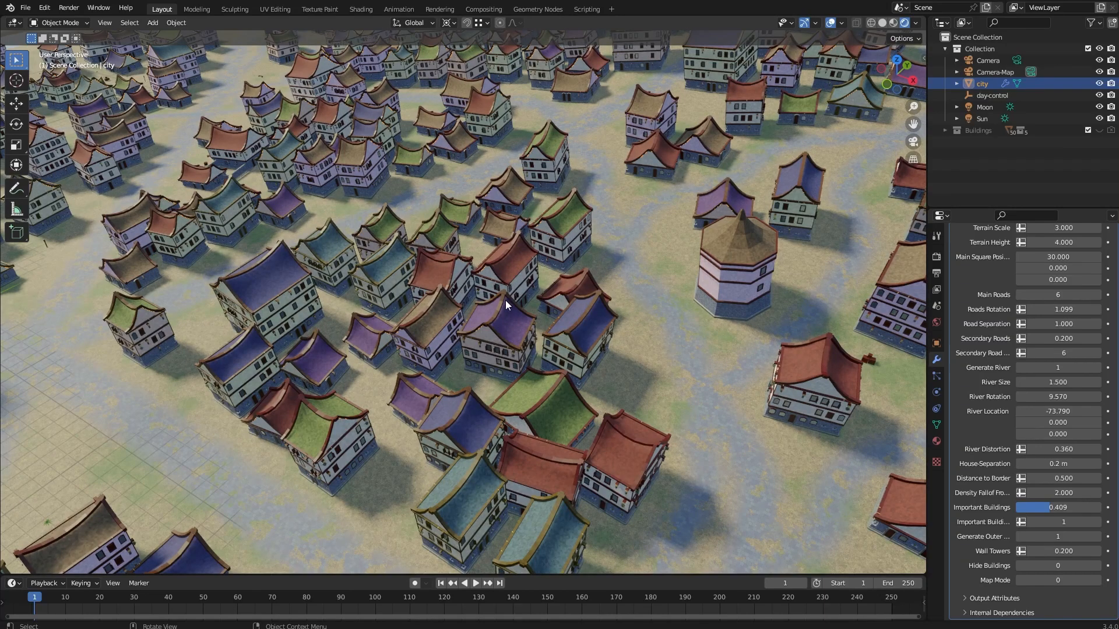
middle_click_drag(244, 250, 416, 204)
Step: Select the Buildings collection and look through its subcollections of house, important building, clutter, bridge and wall parts
left_click(973, 130)
left_click(945, 131)
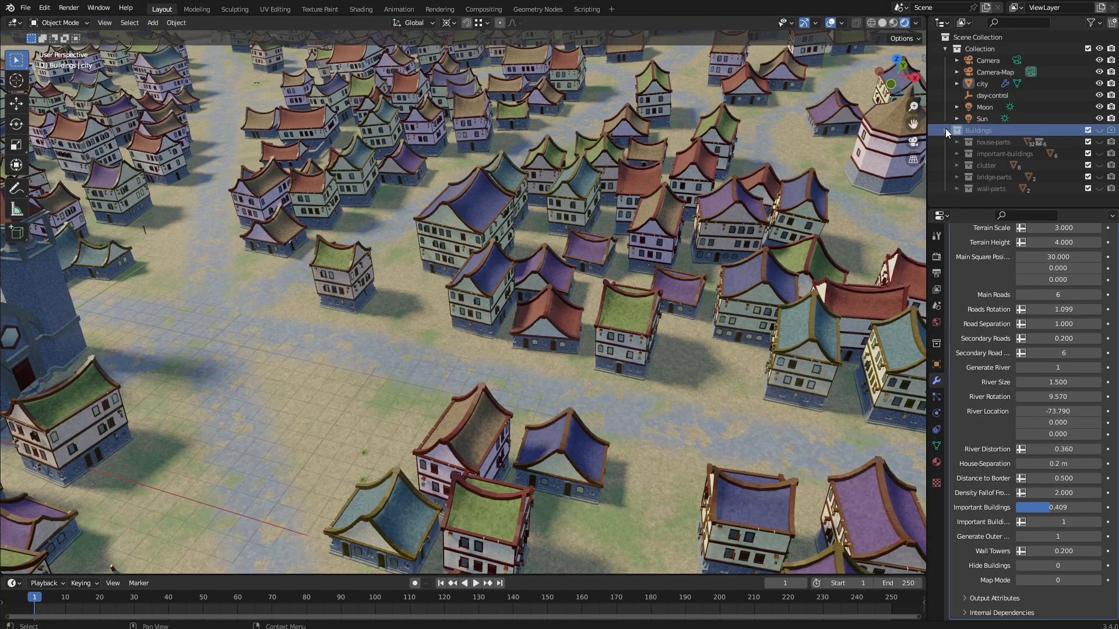
left_click(945, 131)
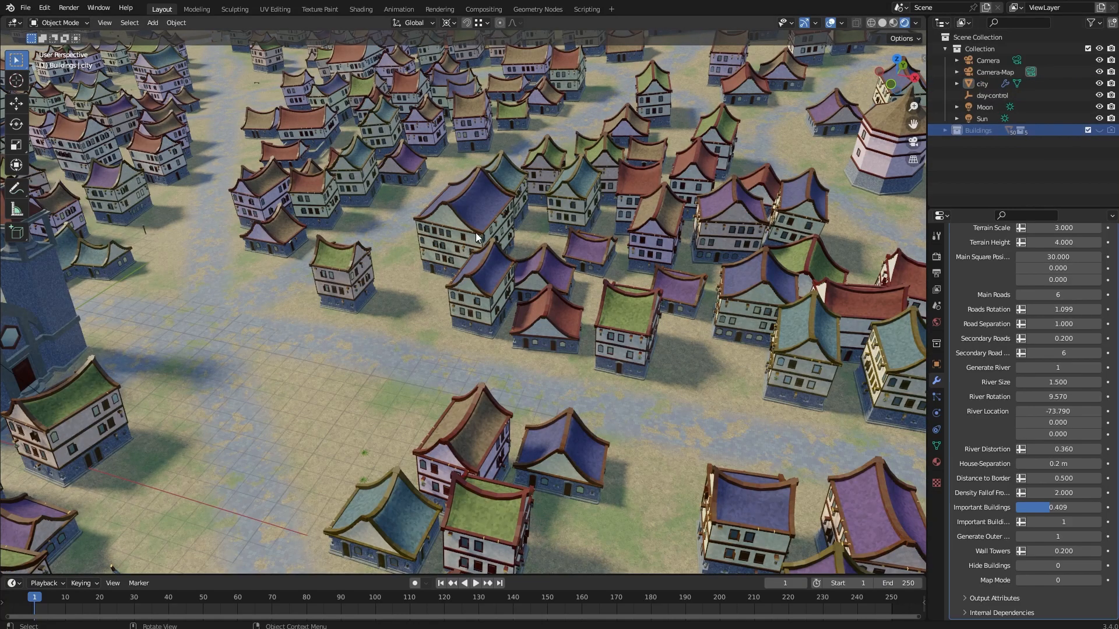
Step: Examine the important buildings, such as the temples, cathedral and towers, scattered among the houses across the city
scroll(554, 228, "up", 2)
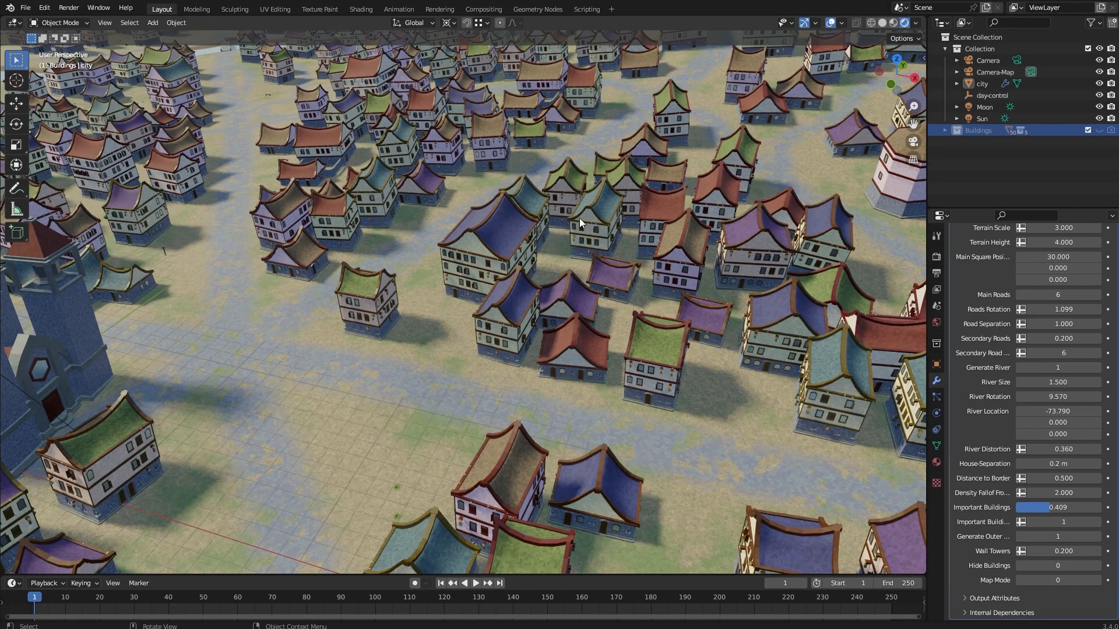
scroll(582, 219, "down", 5)
middle_click_drag(475, 222, 621, 226)
scroll(516, 222, "up", 2)
middle_click_drag(528, 429, 356, 242, "shift")
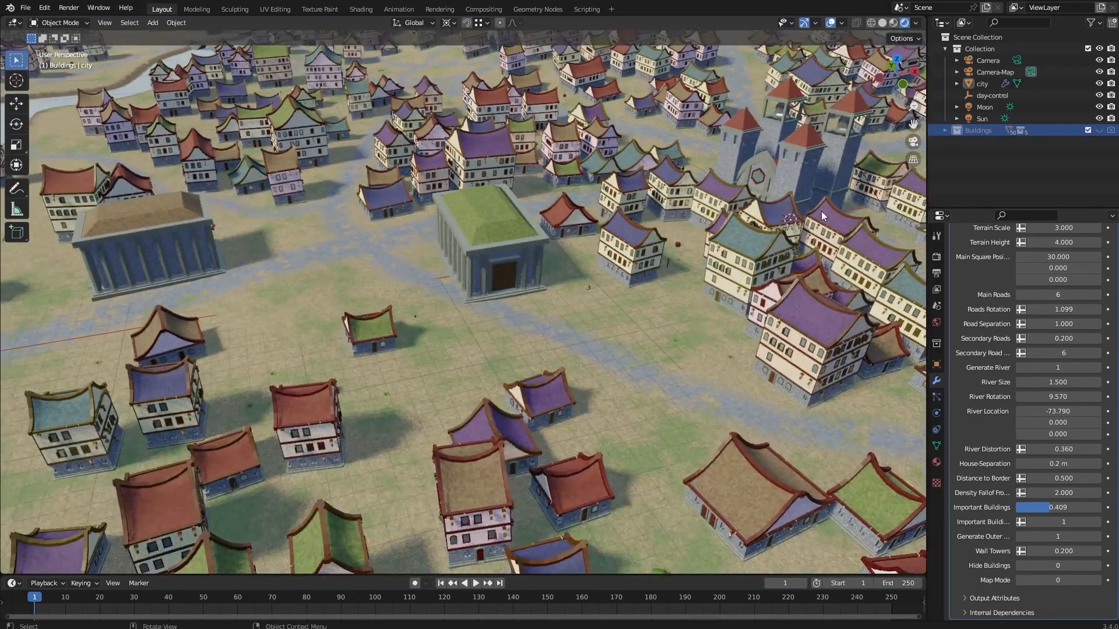
scroll(574, 240, "down", 3)
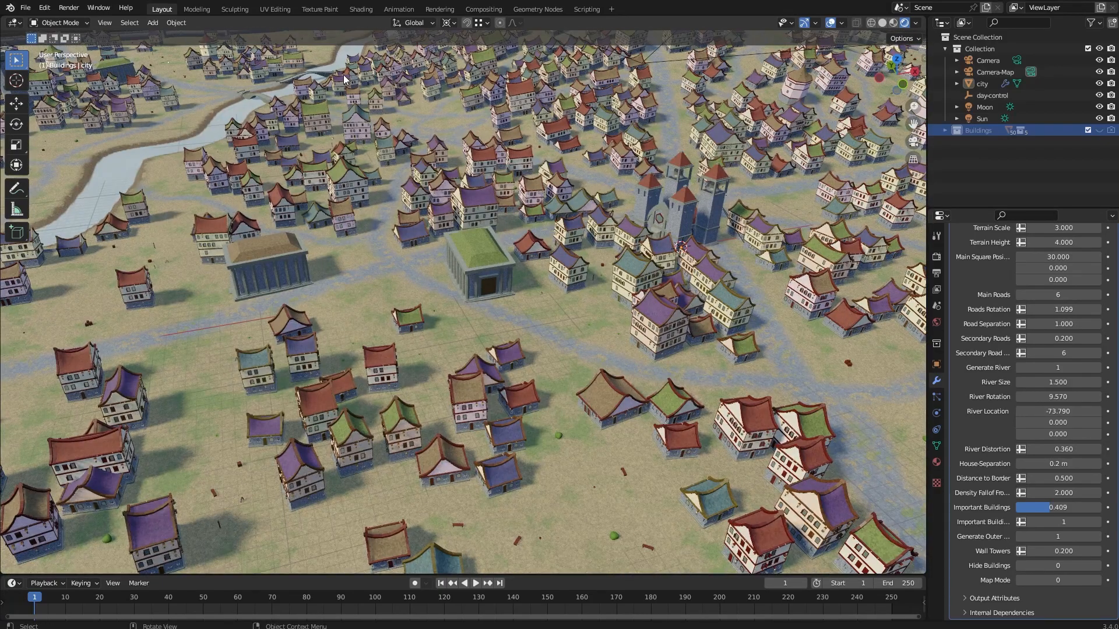
scroll(566, 283, "up", 5)
scroll(561, 283, "down", 4)
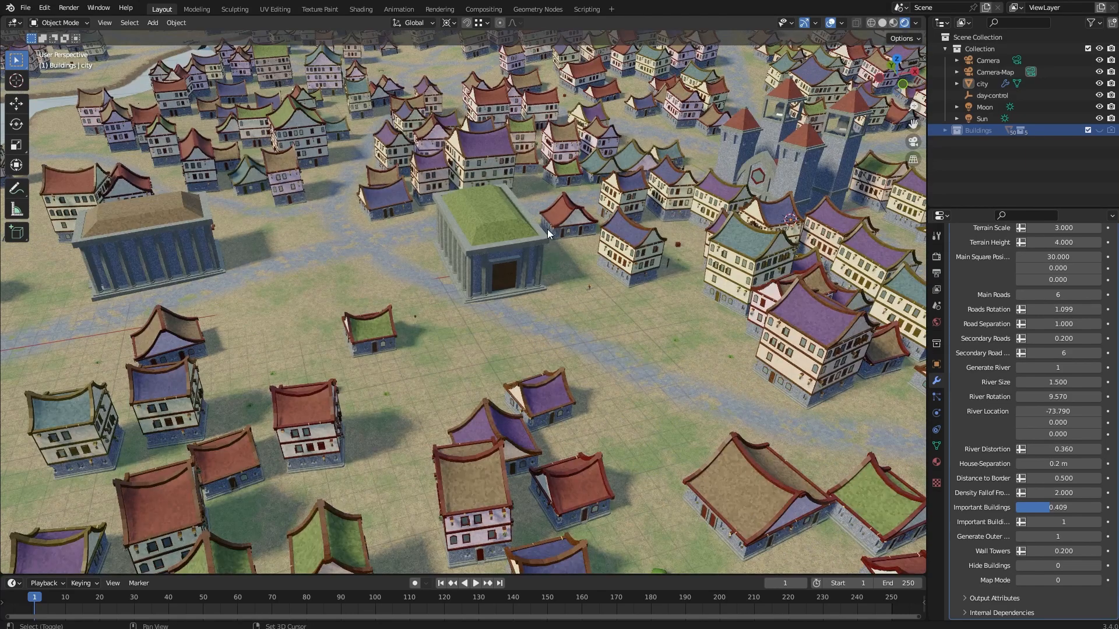
middle_click_drag(547, 229, 603, 298, "shift")
scroll(519, 291, "up", 1)
middle_click_drag(520, 291, 603, 329)
scroll(546, 303, "up", 1)
middle_click_drag(672, 288, 488, 313)
scroll(545, 245, "up", 3)
scroll(545, 245, "up", 1)
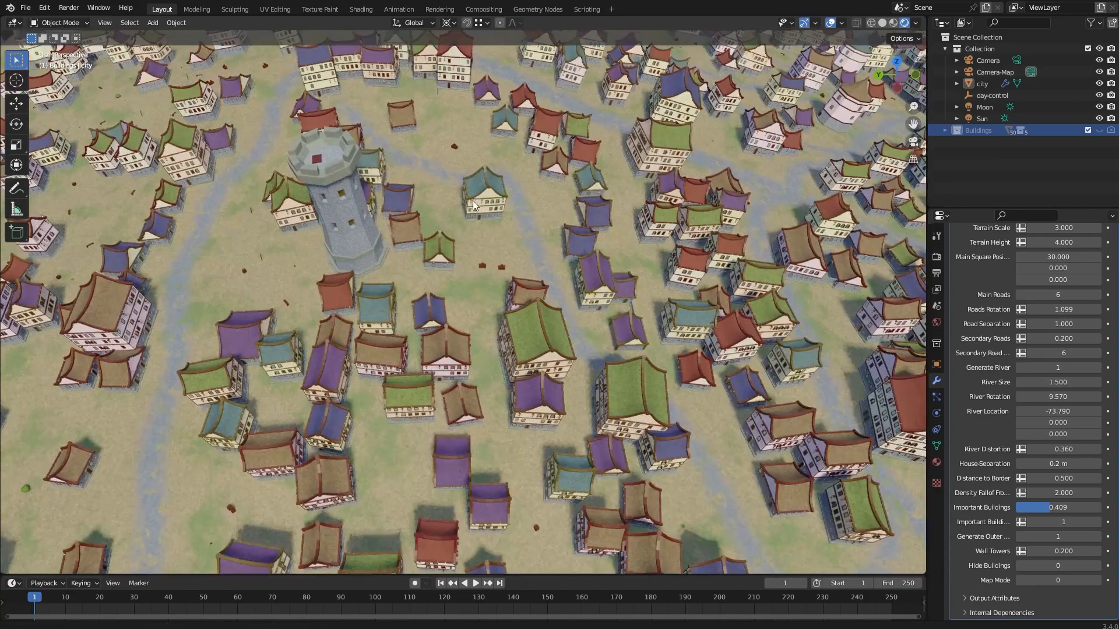
middle_click_drag(550, 146, 558, 275, "shift")
middle_click_drag(651, 239, 530, 262)
scroll(589, 289, "up", 3)
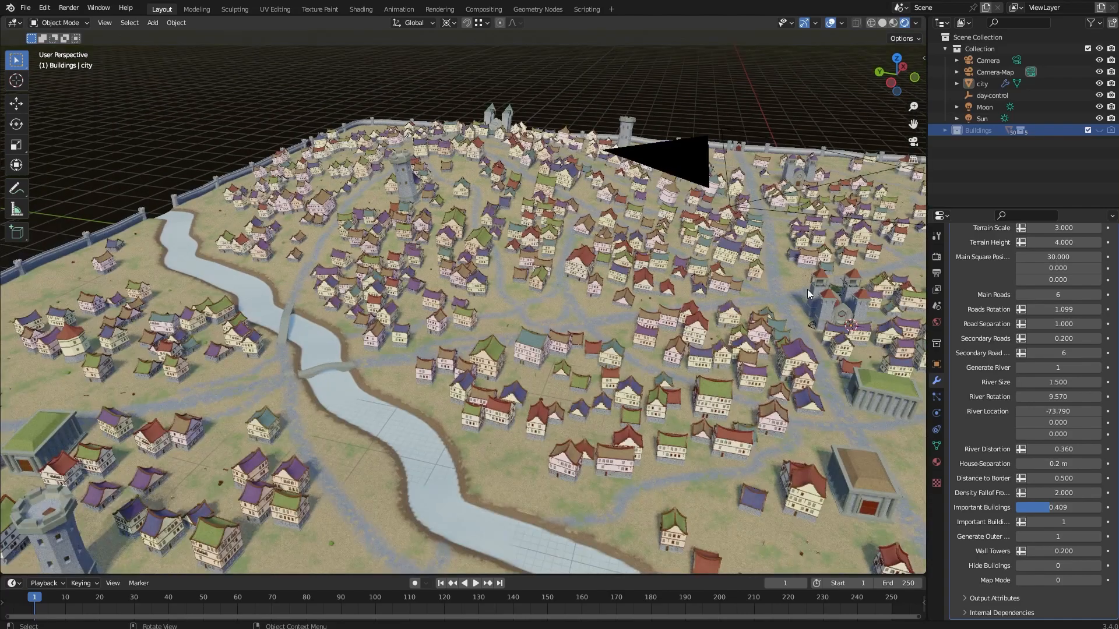
Step: Raise the Important Buildings amount to 0.8 and inspect the landmarks along the river
left_click(1053, 506)
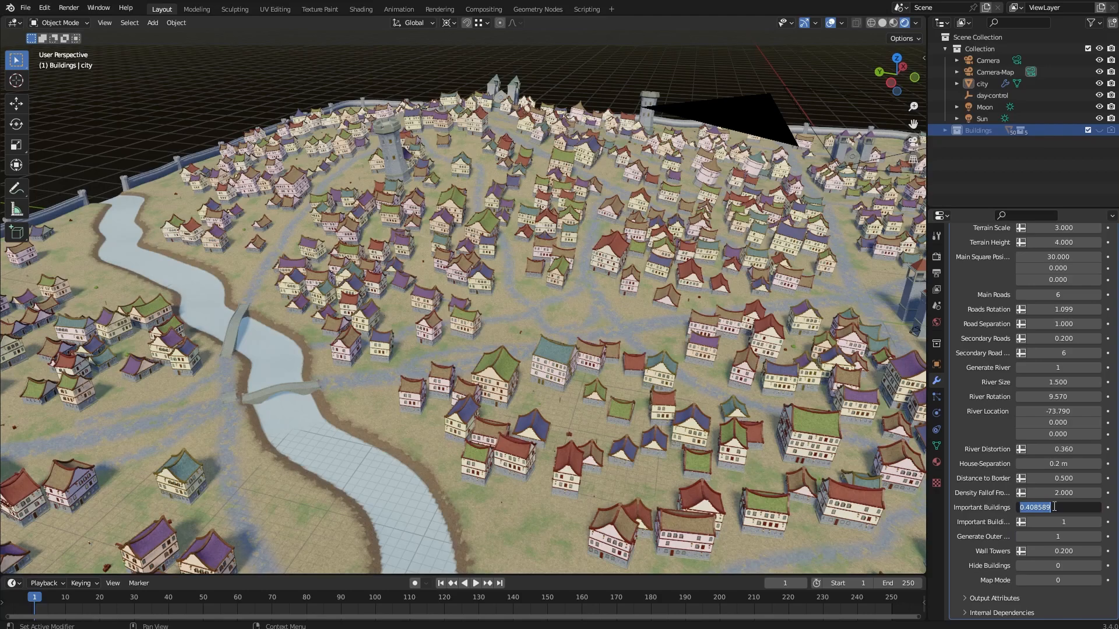
type("8")
key("Return")
middle_click_drag(582, 326, 204, 146)
middle_click_drag(743, 179, 467, 213, "shift")
middle_click_drag(471, 329, 638, 216, "shift")
scroll(572, 299, "down", 3)
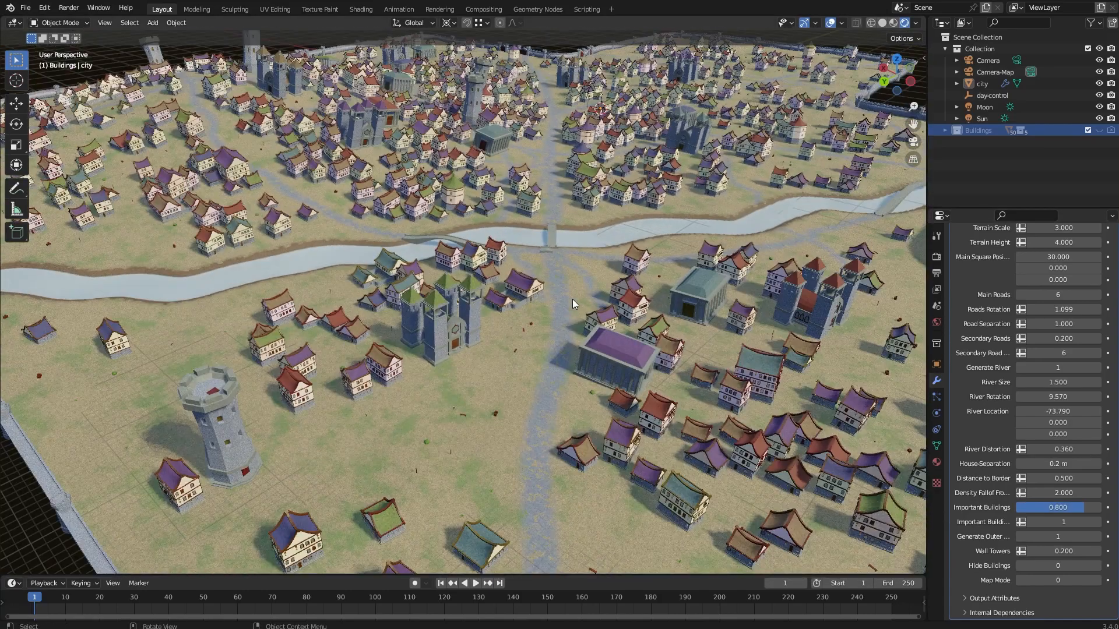
Step: Try a value of 2 for the second Important Buildings setting and view the landmarks across the river
middle_click_drag(572, 298, 558, 299)
scroll(558, 300, "up", 3)
middle_click_drag(621, 285, 495, 431, "shift")
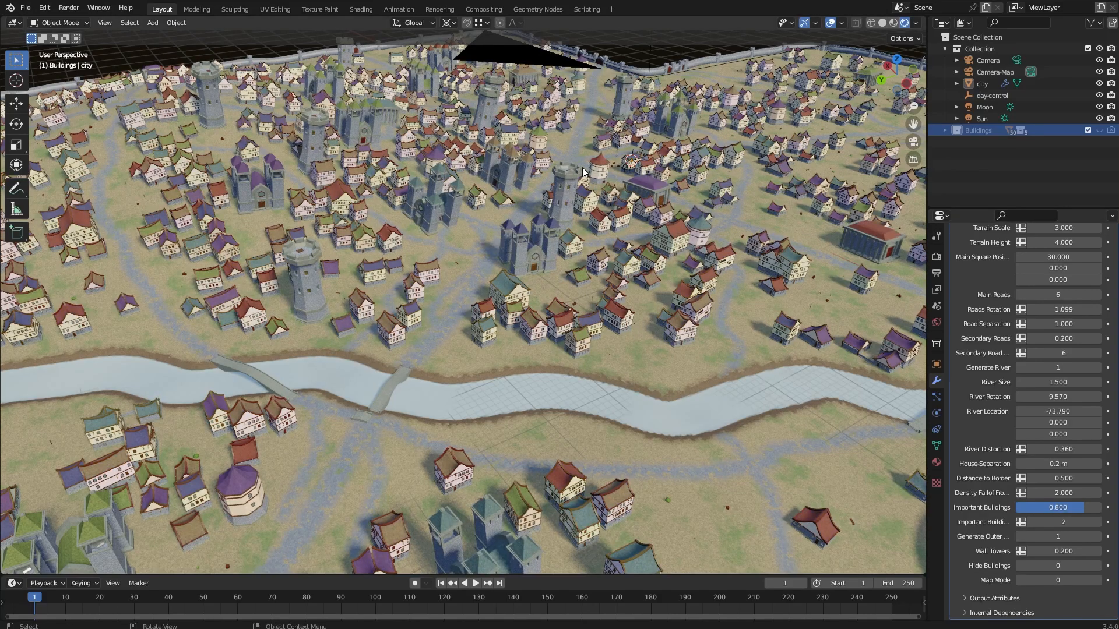
middle_click_drag(596, 236, 590, 223)
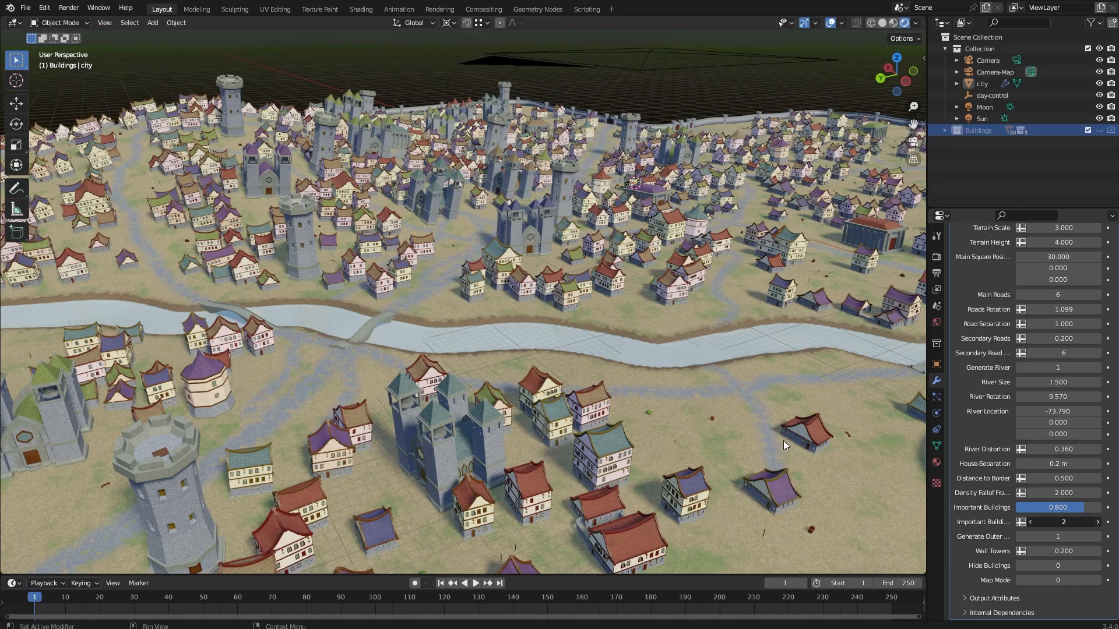
Step: Set the second Important Buildings setting to 3, and inspect the landmarks and the spacing of the surrounding houses
middle_click_drag(612, 283, 655, 307)
scroll(581, 284, "up", 3)
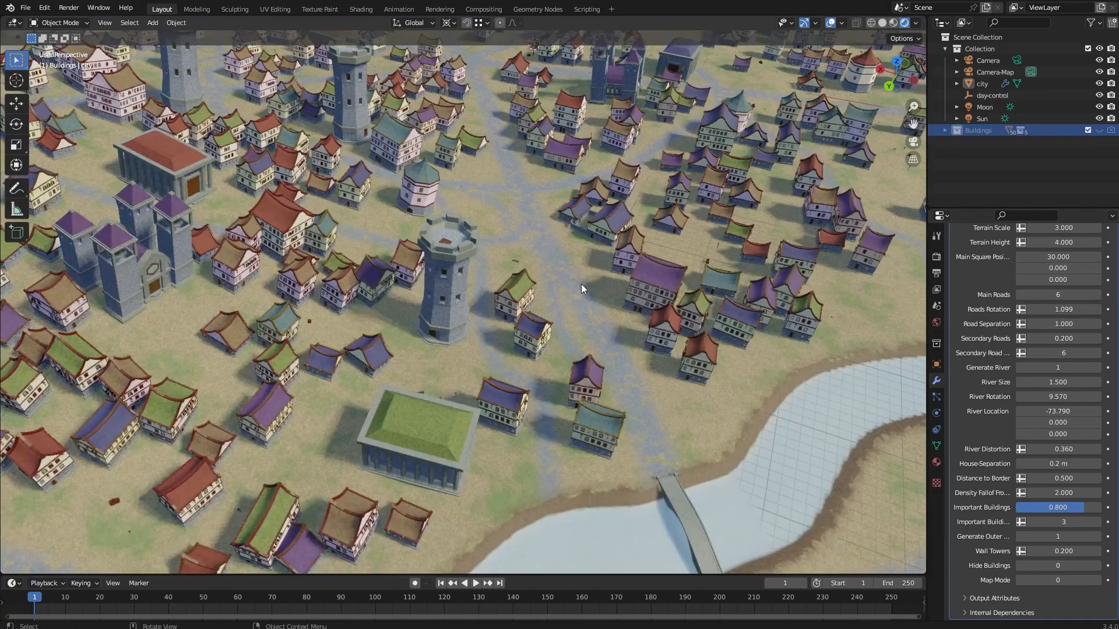
middle_click_drag(582, 285, 643, 284)
middle_click_drag(431, 251, 466, 288, "shift")
middle_click_drag(365, 274, 432, 272)
scroll(465, 253, "up", 4)
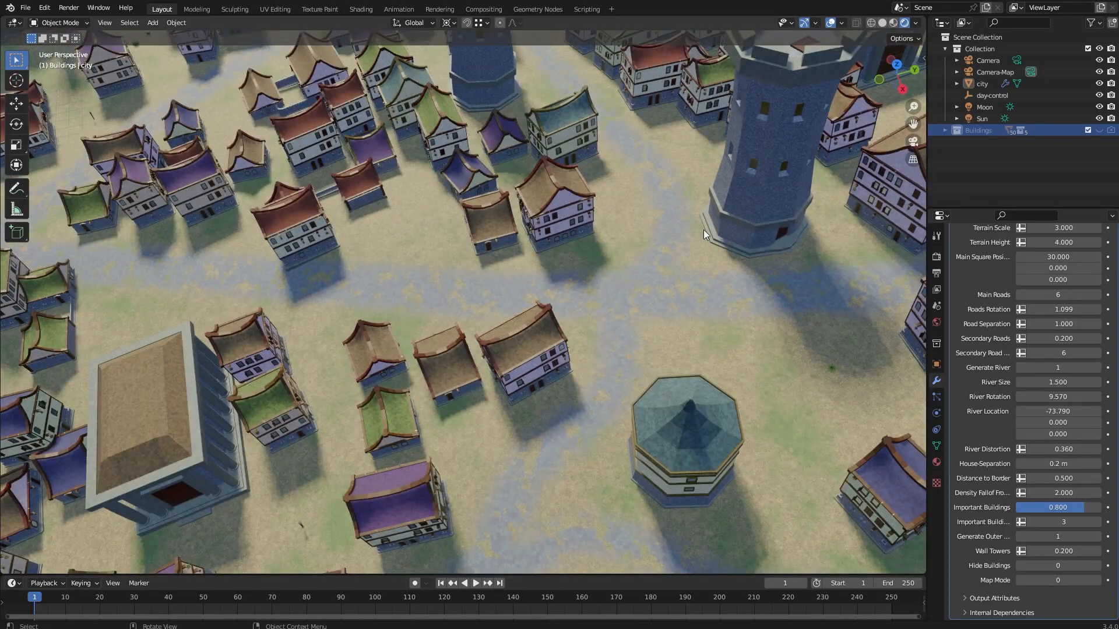
middle_click_drag(438, 244, 478, 270)
scroll(524, 256, "up", 3)
middle_click_drag(635, 169, 651, 254, "shift")
scroll(594, 192, "down", 2)
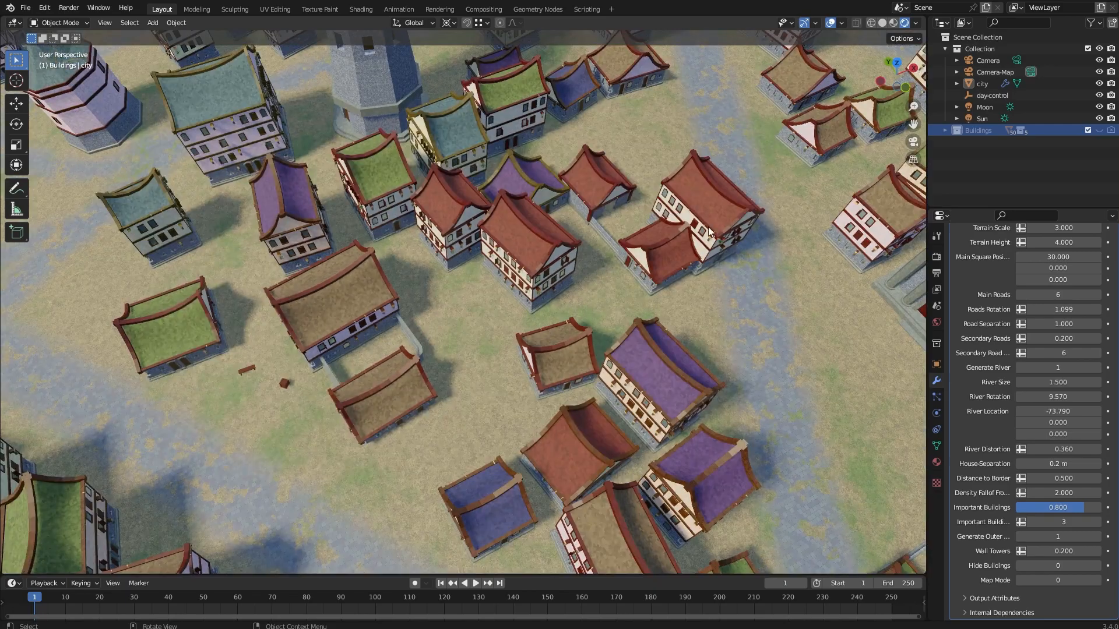
Step: Set House-Separation to 0.4 m and check the gaps between houses throughout the city
left_click(1066, 464)
key("BackSpace")
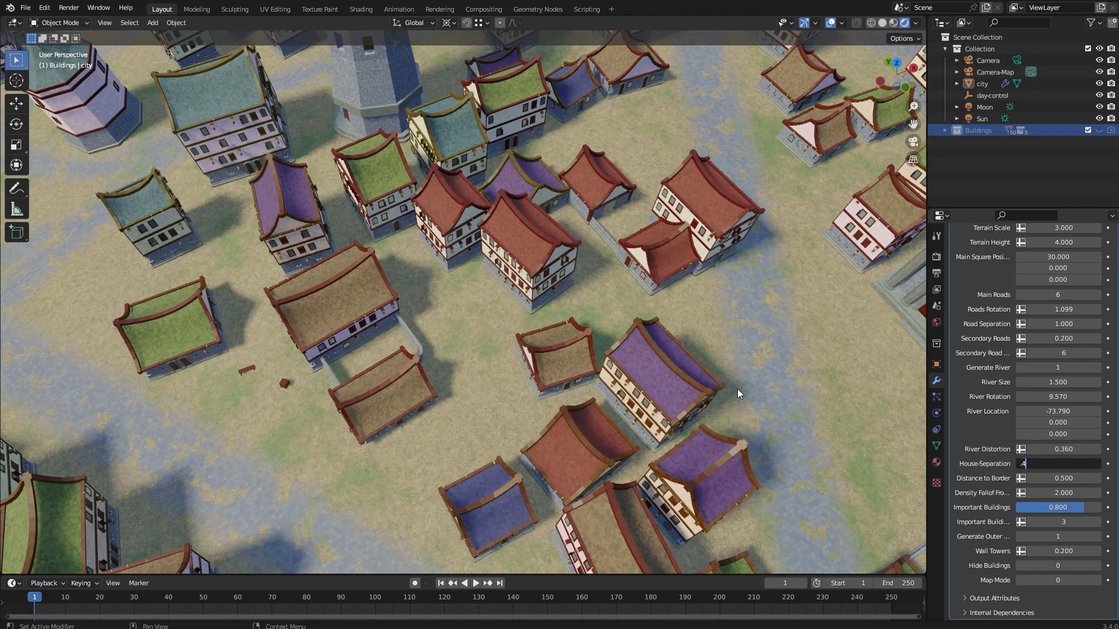
type(".4")
key("Return")
middle_click_drag(736, 389, 607, 173)
scroll(536, 239, "down", 2)
scroll(547, 175, "up", 2)
scroll(621, 166, "down", 2)
middle_click_drag(487, 185, 559, 232, "shift")
scroll(565, 192, "up", 3)
middle_click_drag(388, 251, 451, 278)
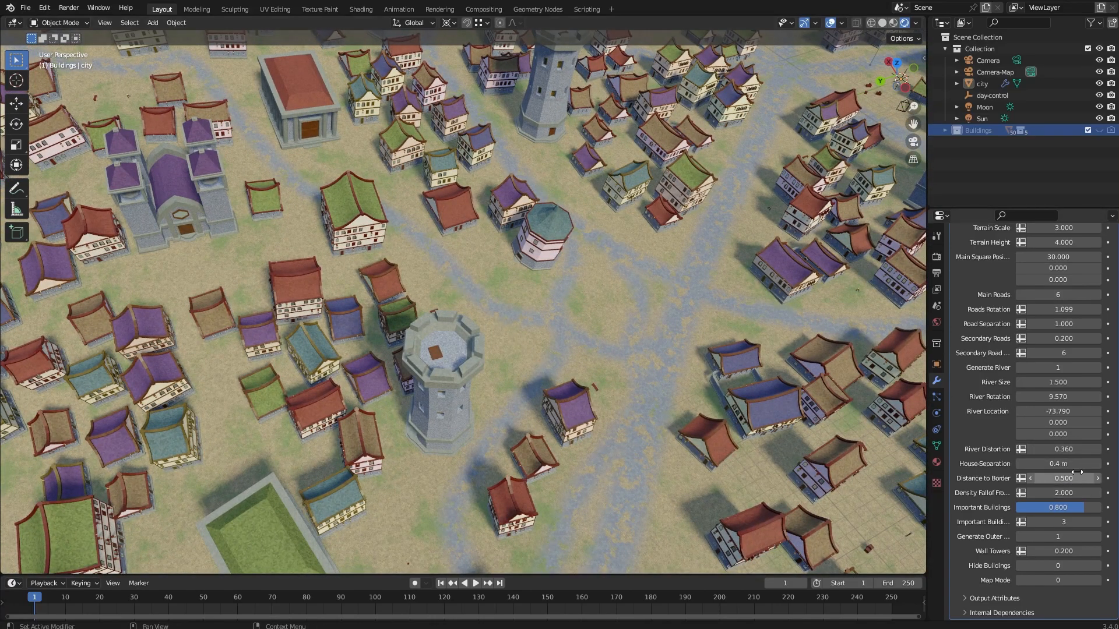
middle_click_drag(749, 329, 607, 157)
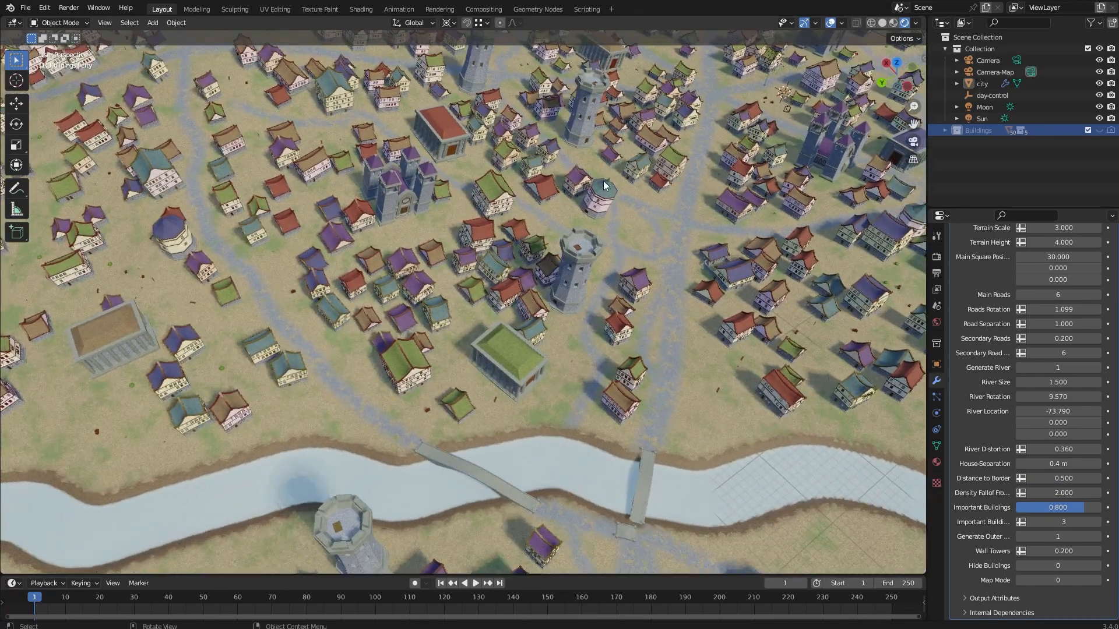
middle_click_drag(458, 201, 596, 293)
Step: Inspect the wall and gate at the city's edge, and try toggling the outer wall generation
middle_click_drag(609, 147, 456, 250)
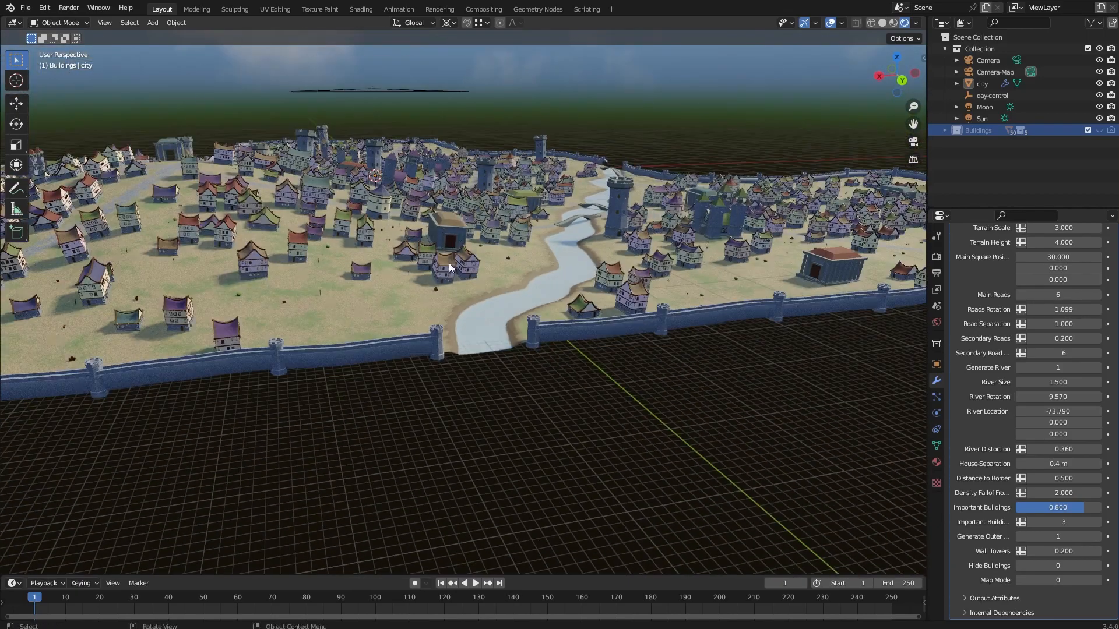
middle_click_drag(476, 289, 570, 250)
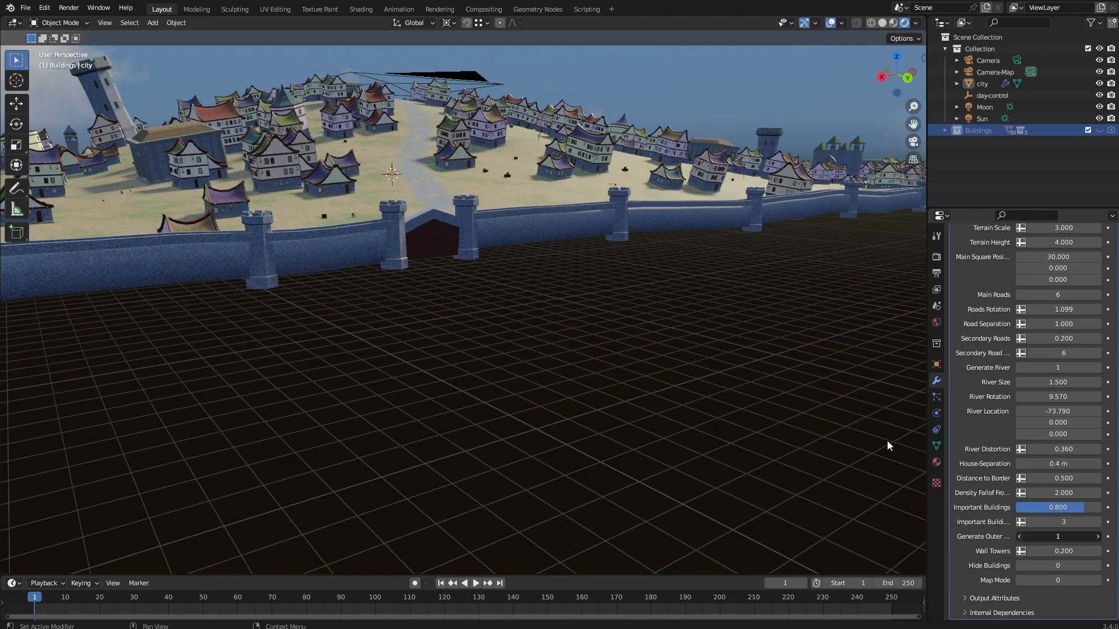
left_click(1019, 536)
middle_click_drag(529, 217, 452, 203)
scroll(471, 211, "up", 4)
scroll(390, 217, "down", 2)
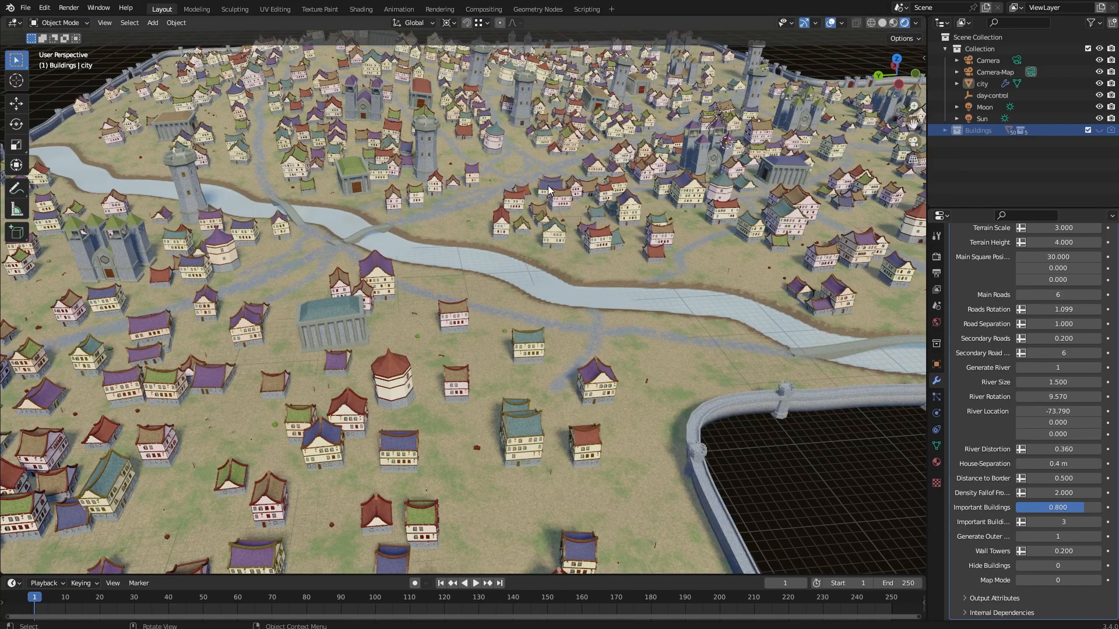
Step: Inspect the gates where the roads pass through the outer wall, next to the river and beyond the castle
scroll(404, 257, "down", 3)
middle_click_drag(404, 257, 428, 243)
middle_click_drag(671, 245, 532, 282, "shift")
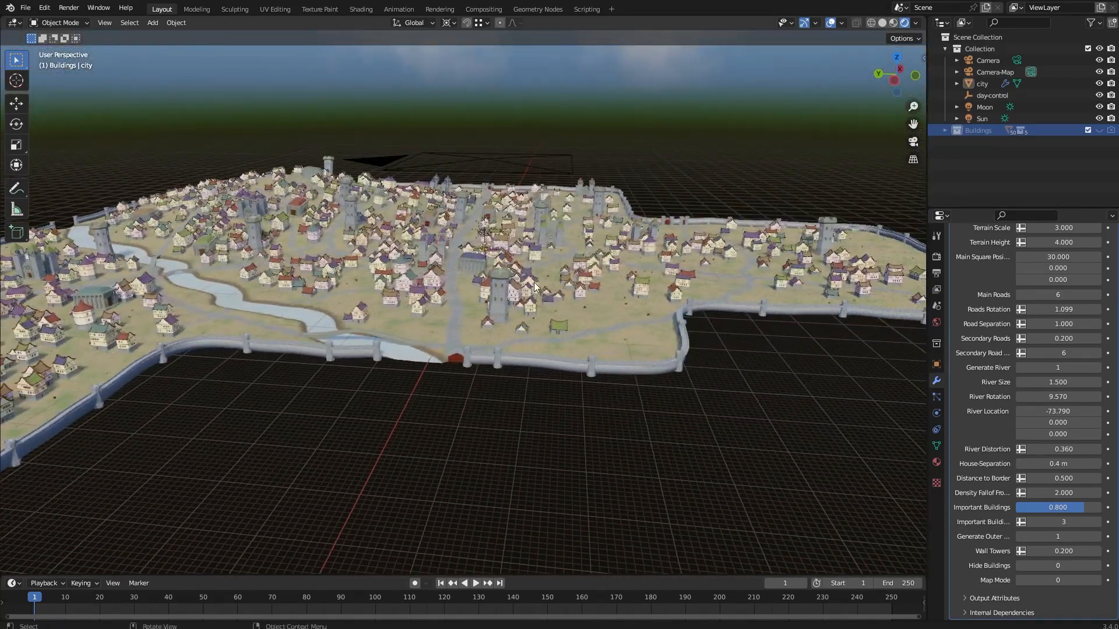
scroll(481, 327, "up", 3)
middle_click_drag(476, 407, 572, 410, "shift")
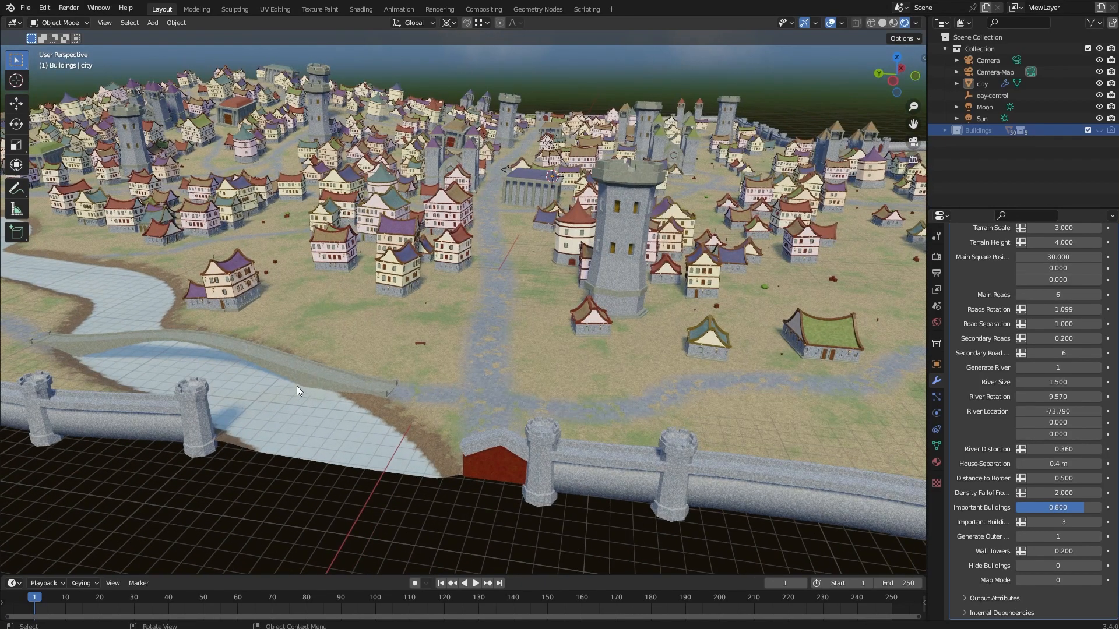
middle_click_drag(524, 271, 346, 428)
scroll(533, 197, "up", 4)
middle_click_drag(534, 192, 572, 208)
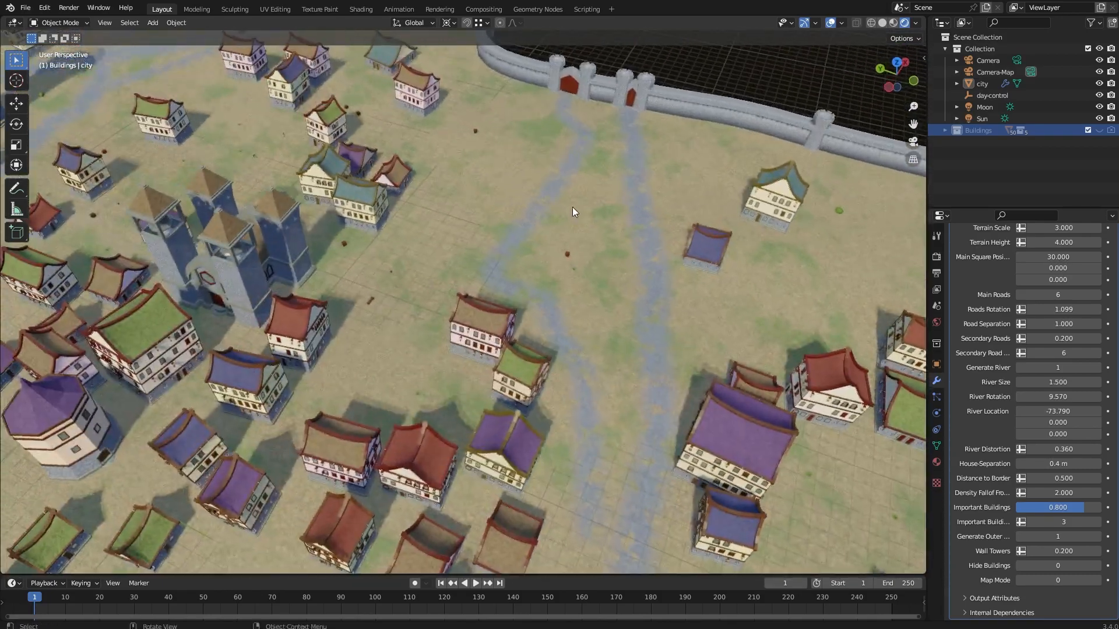
Step: Examine the openings in the outer wall where the river enters and leaves the city, and the bridges crossing it
middle_click_drag(571, 135, 688, 332, "shift")
middle_click_drag(402, 219, 593, 372, "shift")
middle_click_drag(330, 253, 629, 370, "shift")
middle_click_drag(430, 286, 362, 263)
middle_click_drag(285, 259, 469, 295, "shift")
middle_click_drag(693, 281, 533, 211)
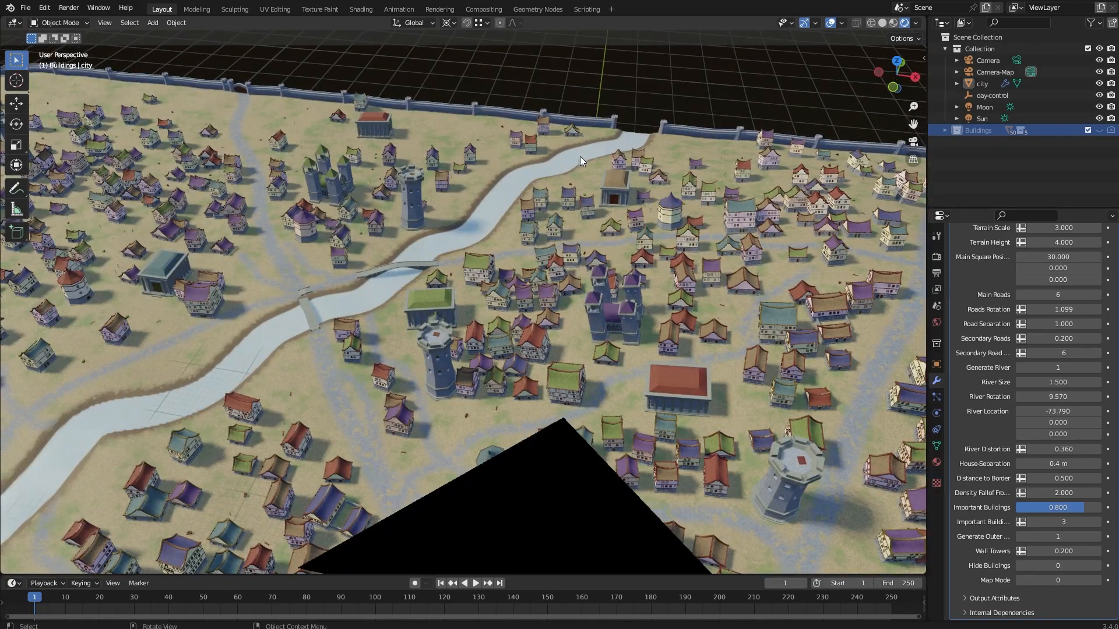
middle_click_drag(187, 376, 553, 245)
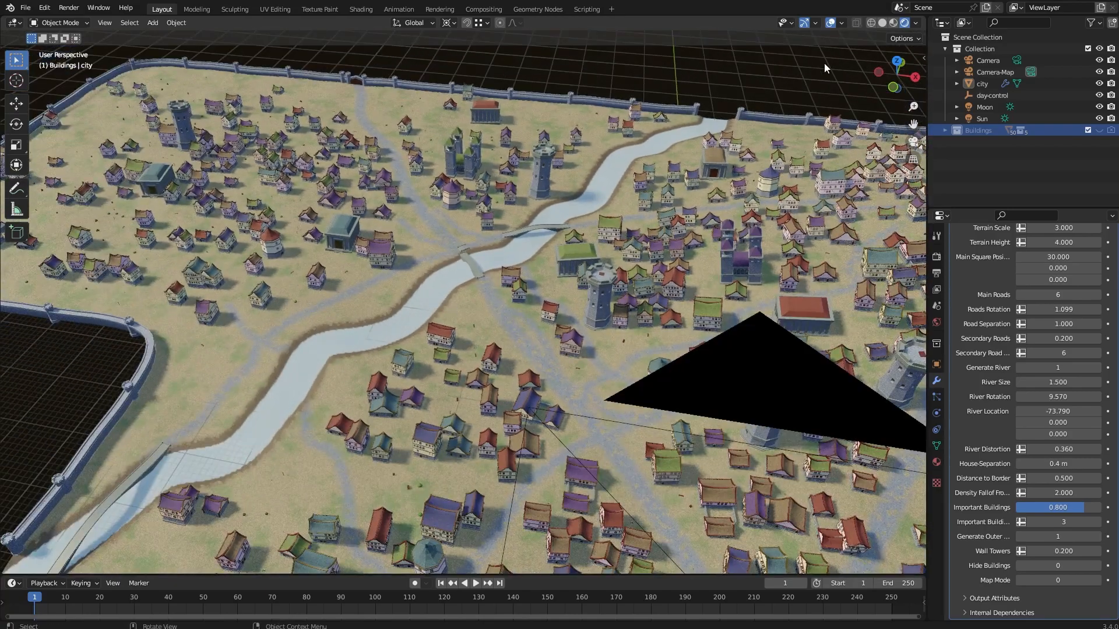
middle_click_drag(352, 309, 511, 249)
scroll(494, 349, "up", 5)
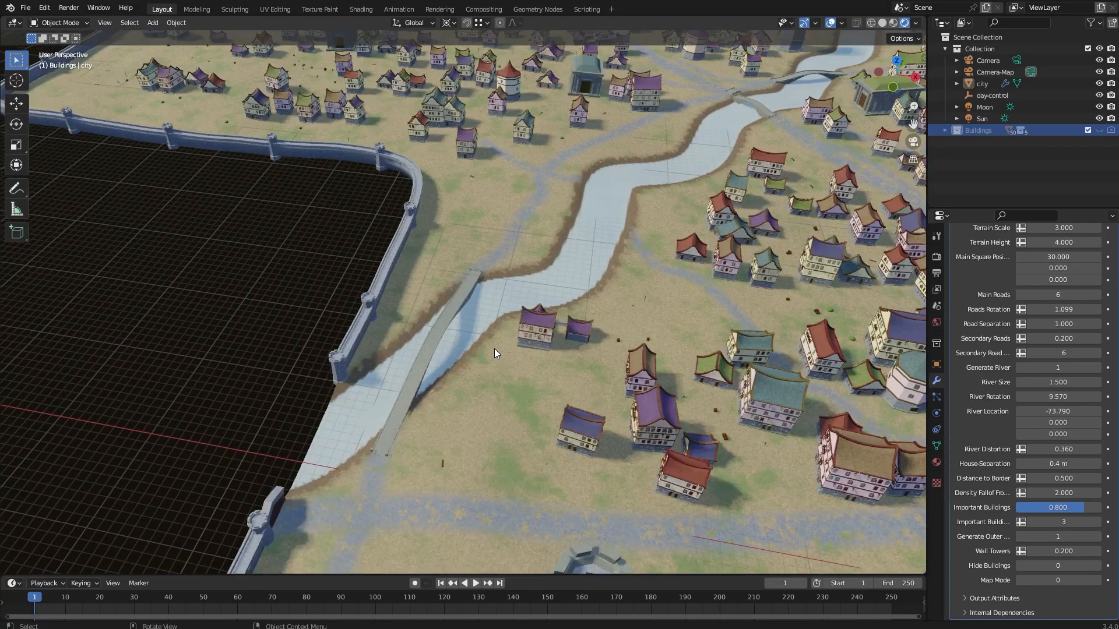
Step: Set the Wall Towers value to 0.4 for the city's outer wall
scroll(517, 337, "down", 5)
middle_click_drag(474, 295, 448, 318)
middle_click_drag(378, 390, 466, 337)
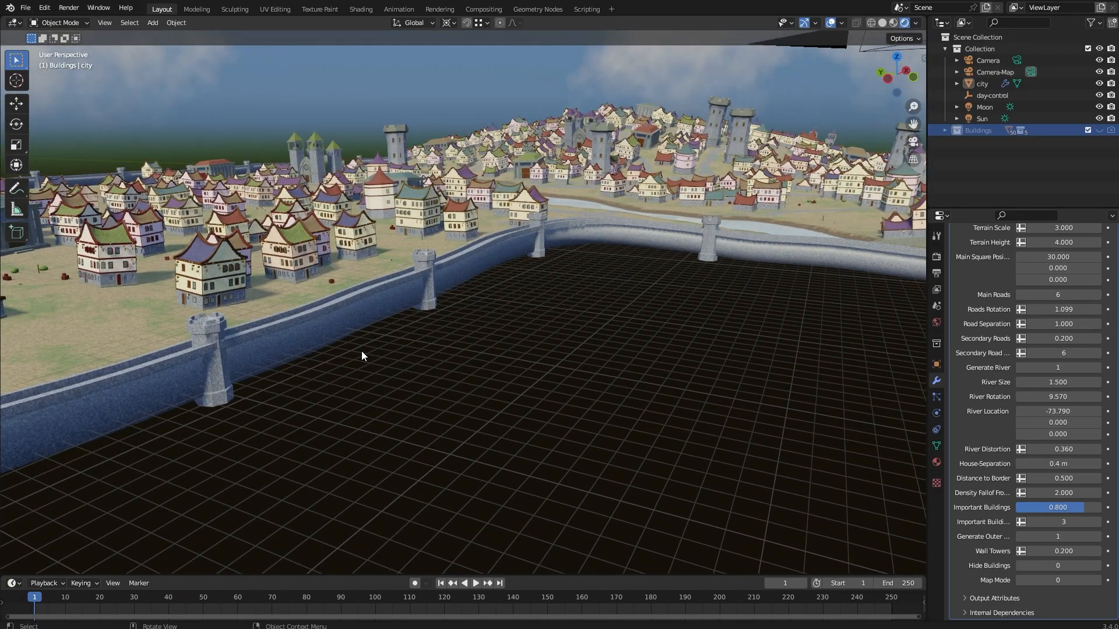
middle_click_drag(361, 351, 144, 368)
middle_click_drag(498, 224, 206, 317)
scroll(500, 282, "up", 4)
middle_click_drag(363, 292, 551, 288, "shift")
scroll(502, 281, "down", 5)
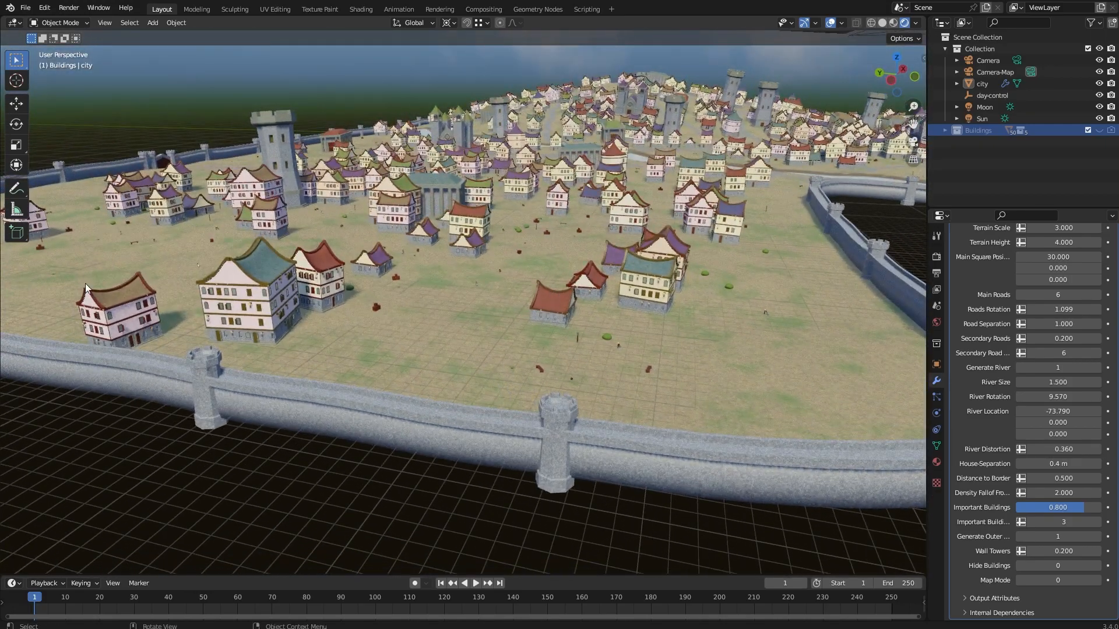
left_click(1048, 551)
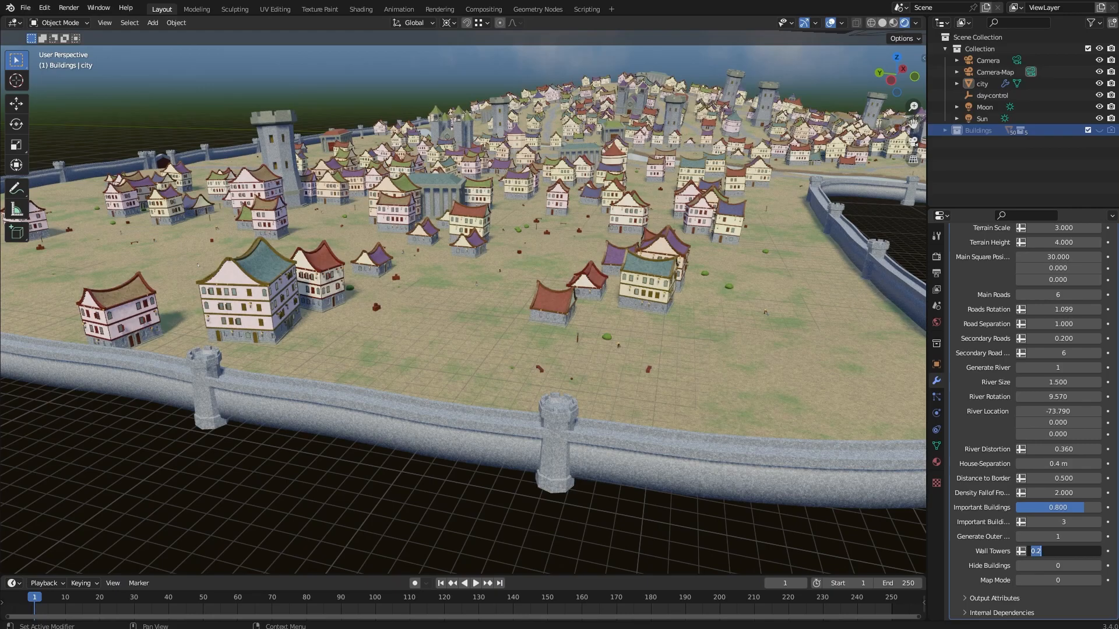
type("4")
key("Return")
Step: Check the tower spacing along the outer wall and look over the houses on both sides of the river
scroll(659, 397, "down", 5)
scroll(658, 397, "up", 3)
middle_click_drag(230, 393, 5, 404)
middle_click_drag(523, 349, 495, 354)
middle_click_drag(171, 211, 543, 327)
scroll(457, 353, "up", 4)
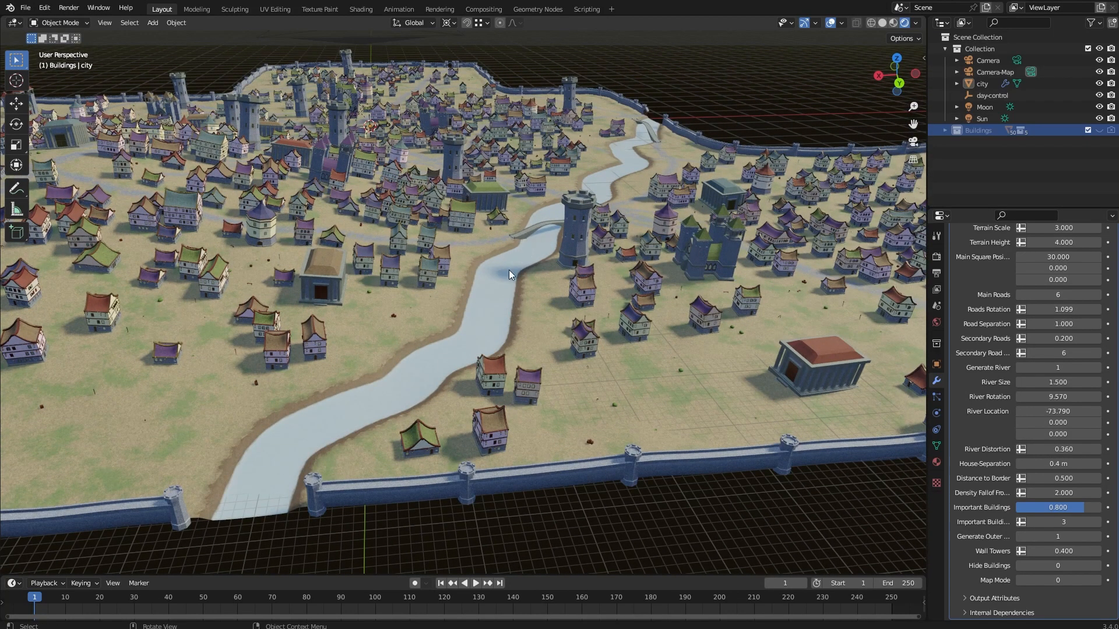
scroll(509, 270, "down", 1)
middle_click_drag(509, 270, 590, 205)
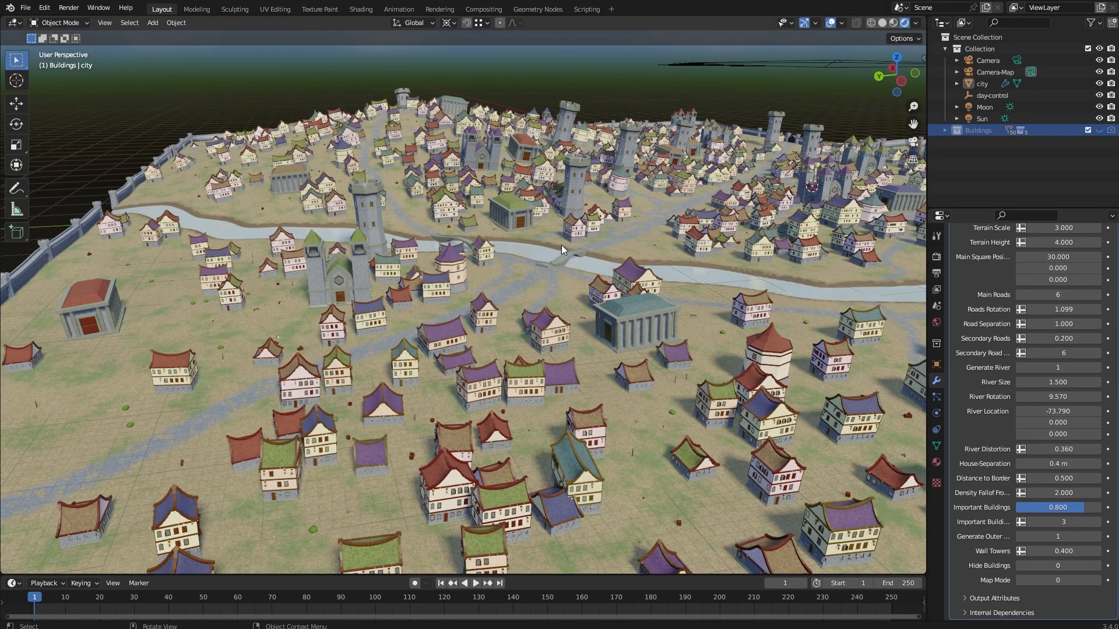
Step: Set Map Mode to 1 and view the city map from directly above
scroll(561, 245, "up", 3)
middle_click_drag(561, 246, 616, 189)
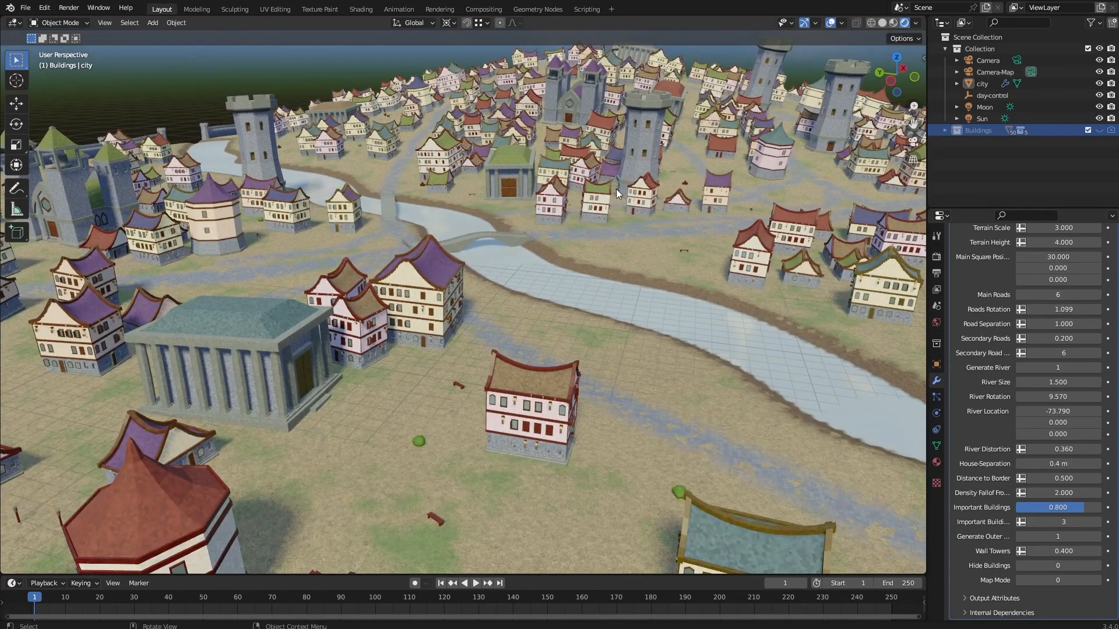
scroll(708, 277, "down", 3)
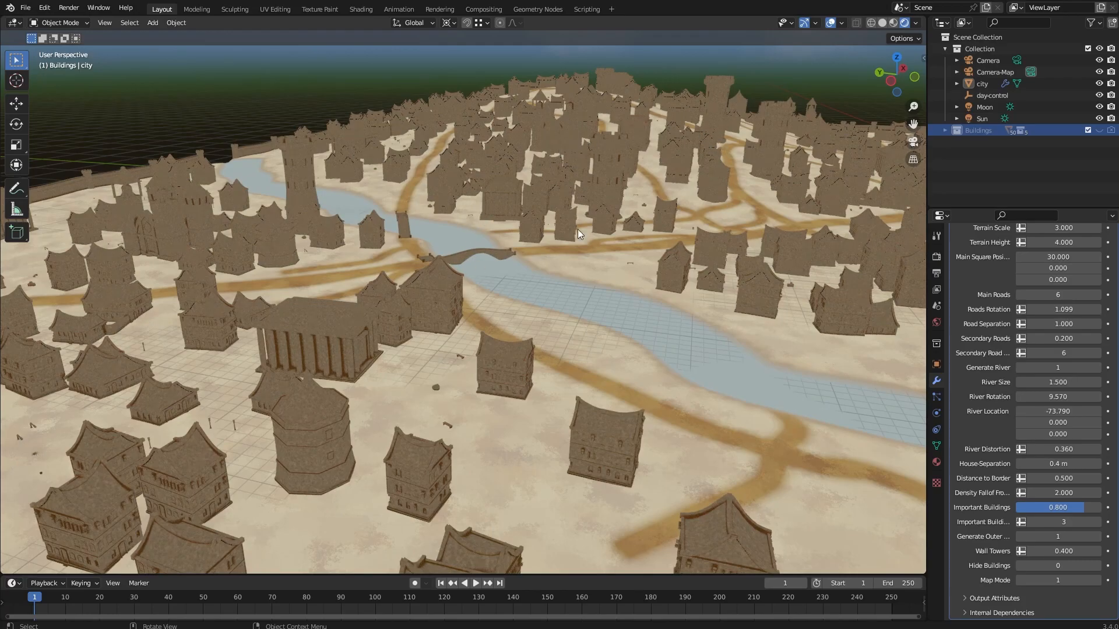
middle_click_drag(602, 121, 606, 172)
scroll(627, 125, "down", 6)
key("KP_7")
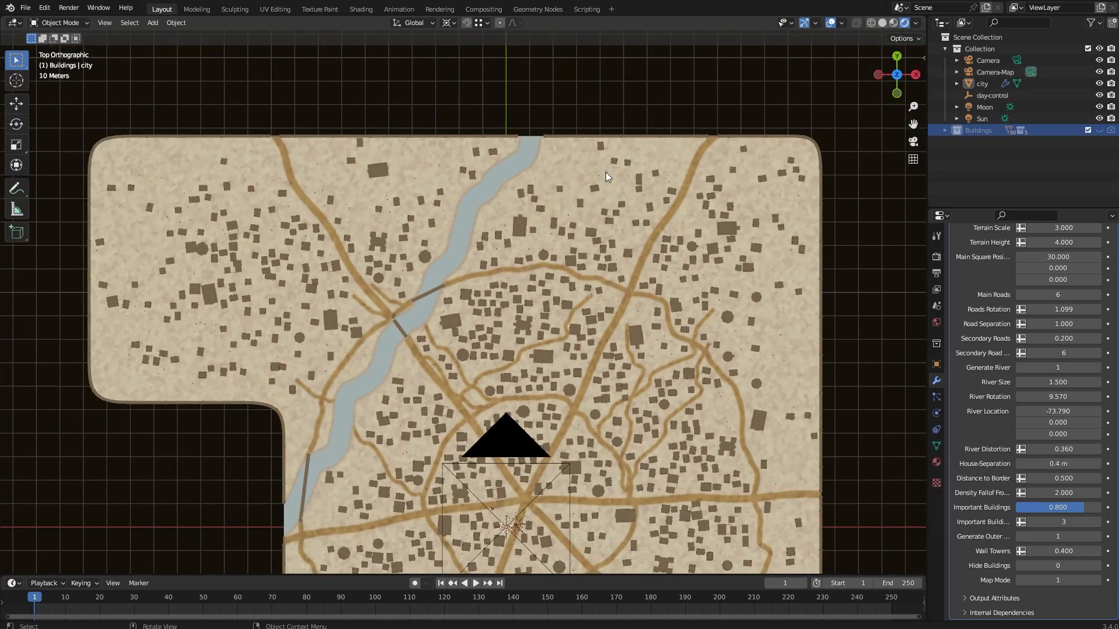
scroll(579, 315, "up", 2)
Step: Make Camera-Map the active camera and look through it
left_click(995, 72)
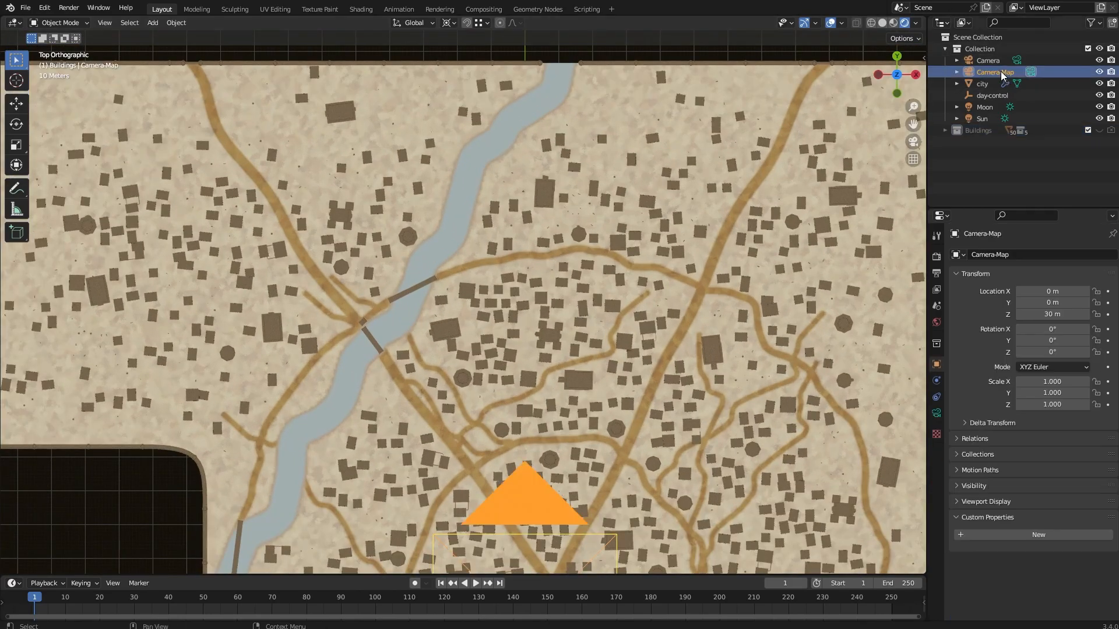
key("ctrl+KP_0")
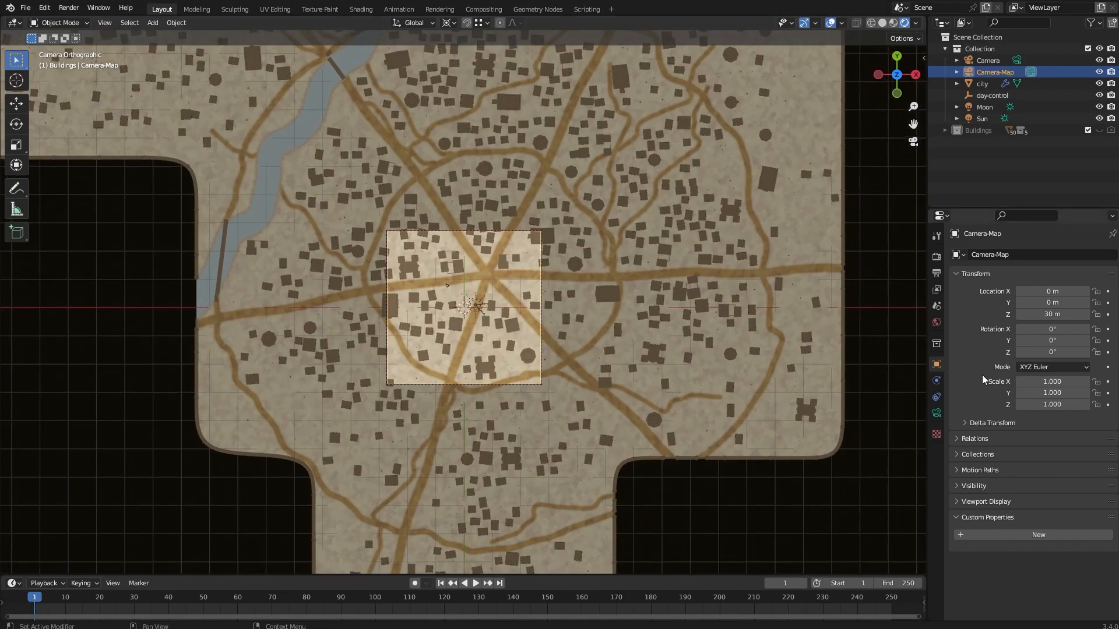
scroll(694, 332, "up", 3)
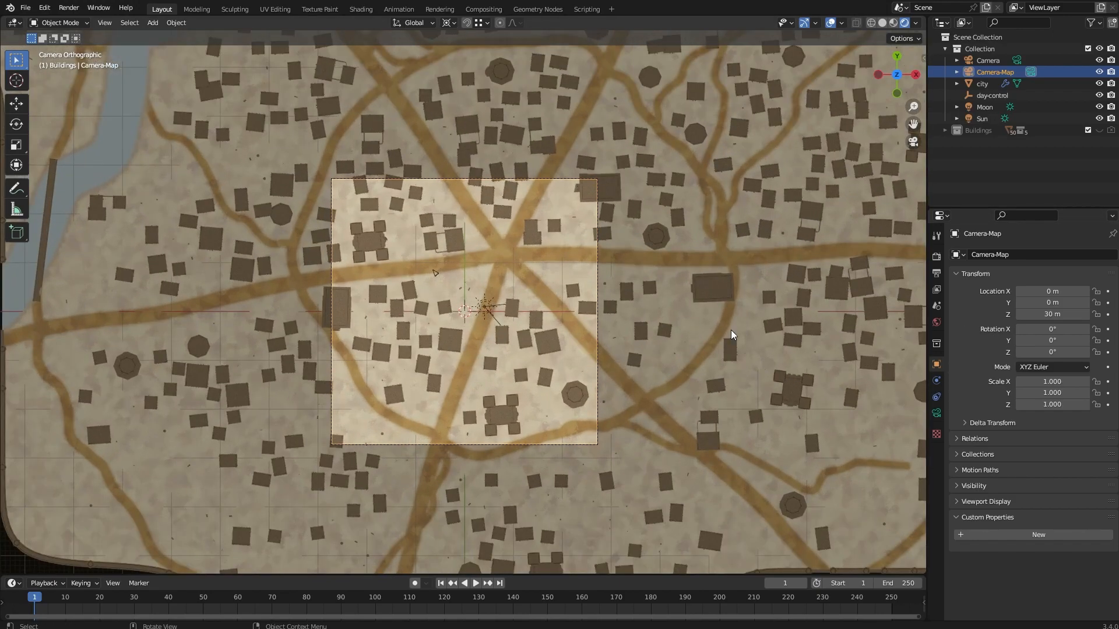
Step: Check the output resolution and set Camera-Map's Orthographic Scale to about 320.7 so the whole city fits the frame
left_click(935, 273)
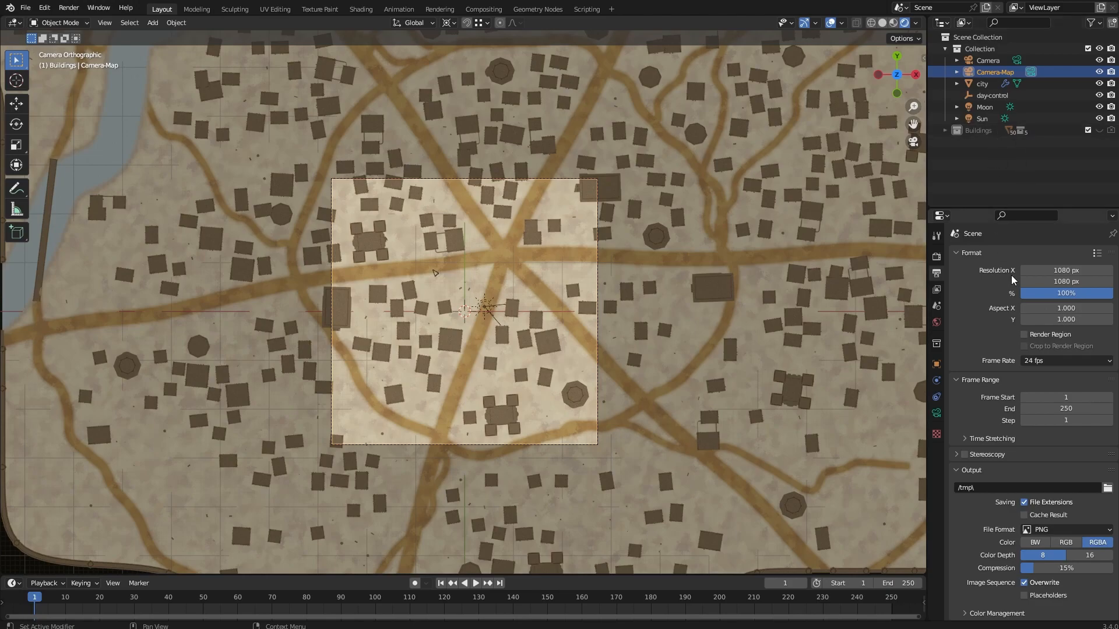
left_click(936, 413)
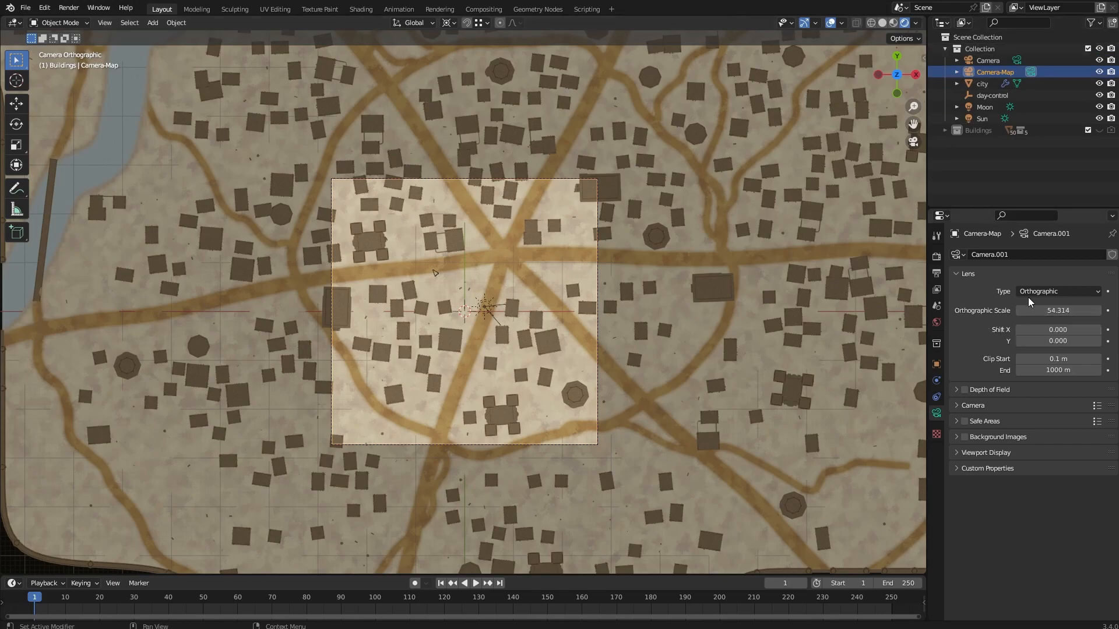
scroll(434, 272, "down", 8)
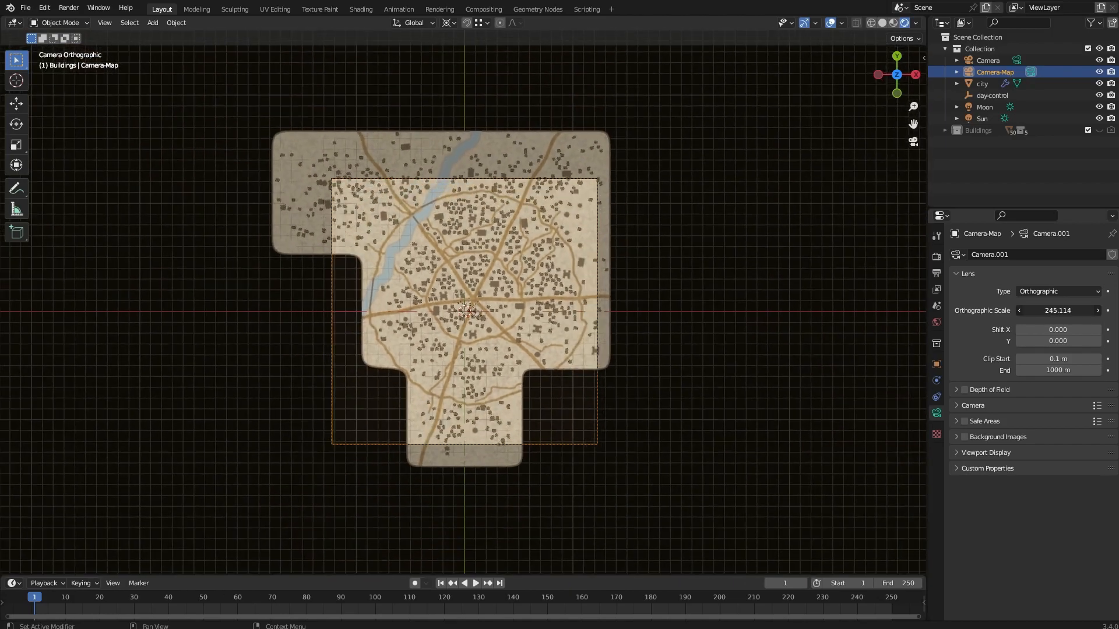
left_click_drag(1057, 311, 1077, 310)
Step: Center the city in the camera frame by moving Camera-Map to X -20.71 m, Y 14.03 m, Z 30.13 m
left_click(921, 54)
left_click(924, 59)
left_click_drag(850, 83, 846, 106)
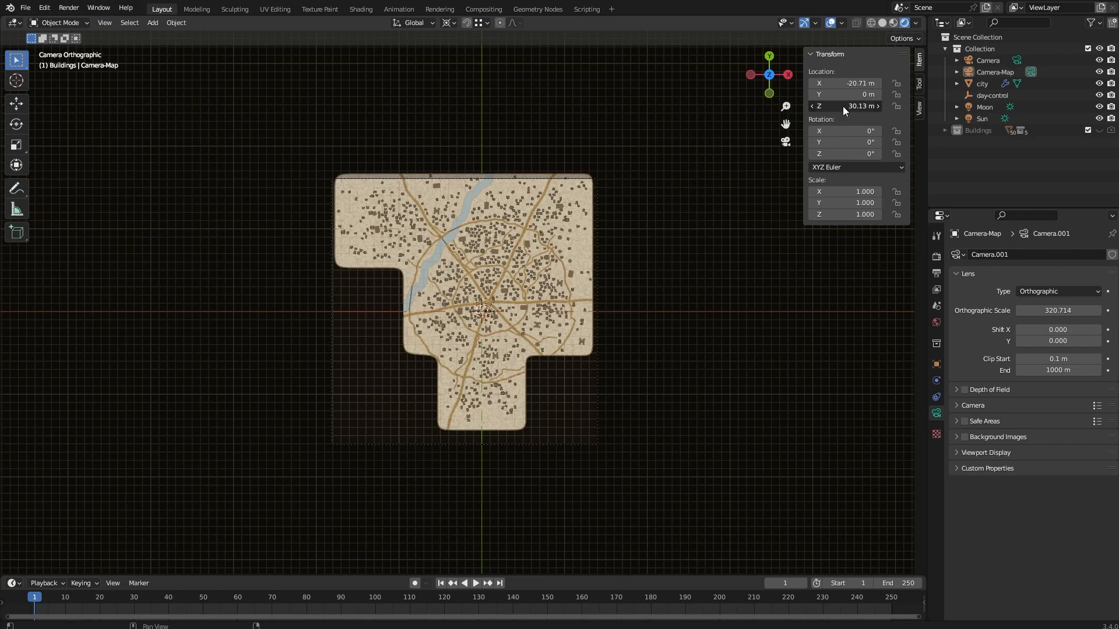
left_click(839, 94)
type("7.18")
key("Return")
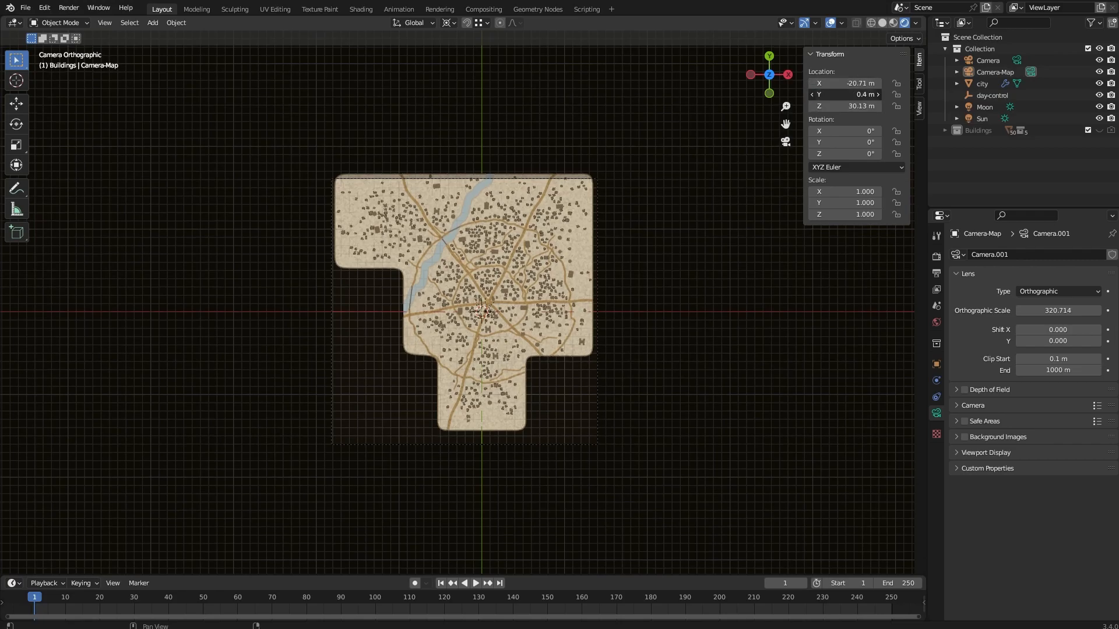
left_click_drag(844, 94, 859, 94)
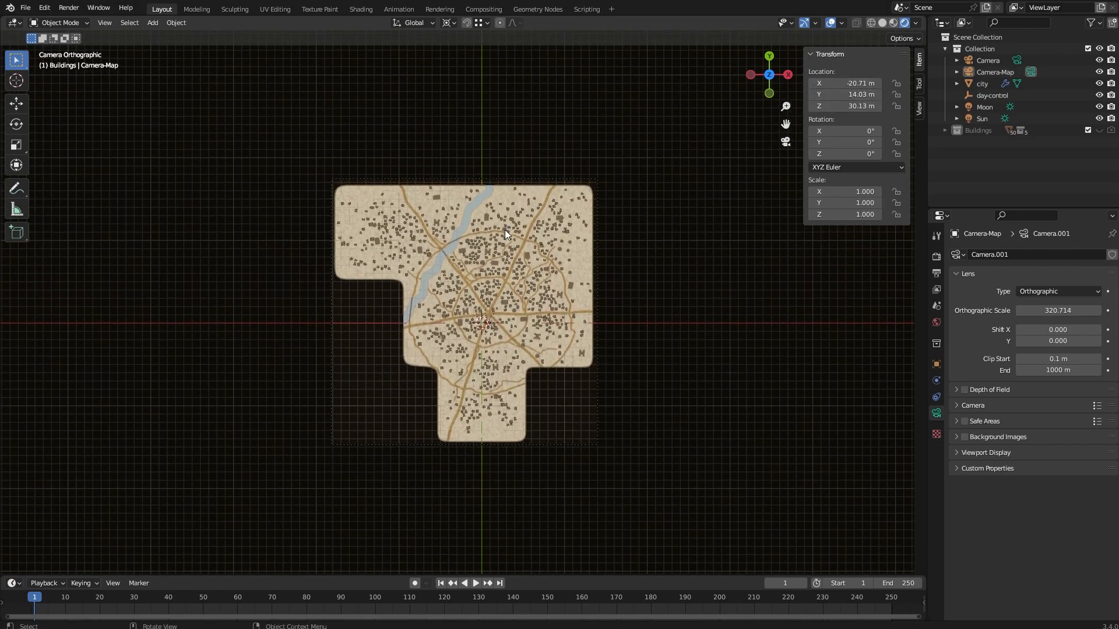
Step: Inspect the building outlines, roads and river on the map close up and across the city through Camera-Map
scroll(571, 262, "up", 2)
scroll(574, 261, "up", 10)
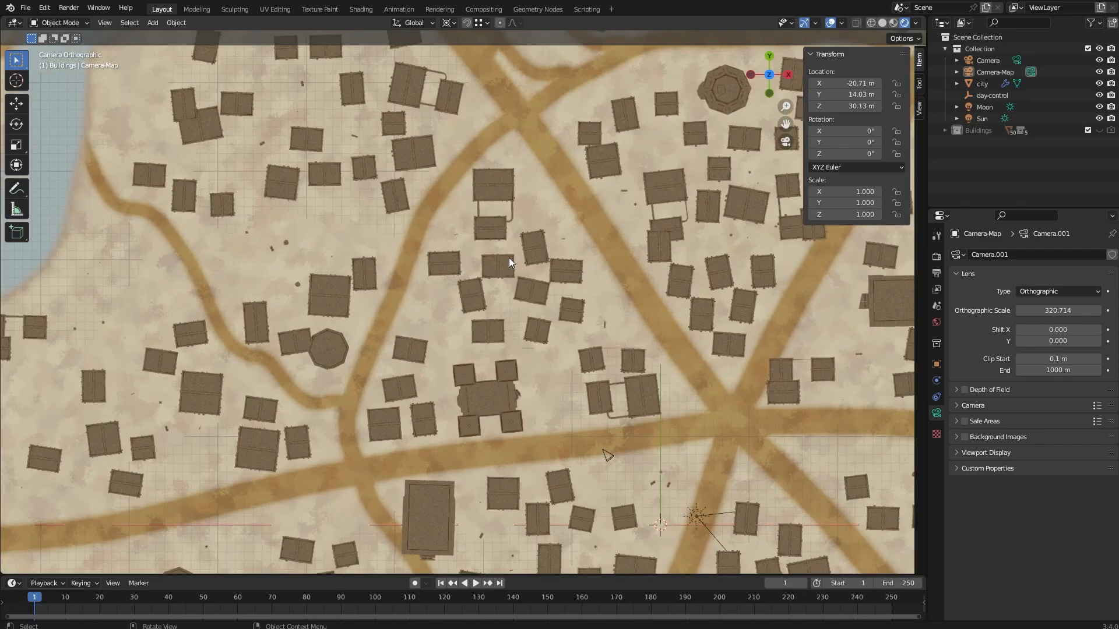
scroll(518, 261, "up", 3)
scroll(519, 268, "down", 3)
middle_click_drag(513, 281, 556, 218)
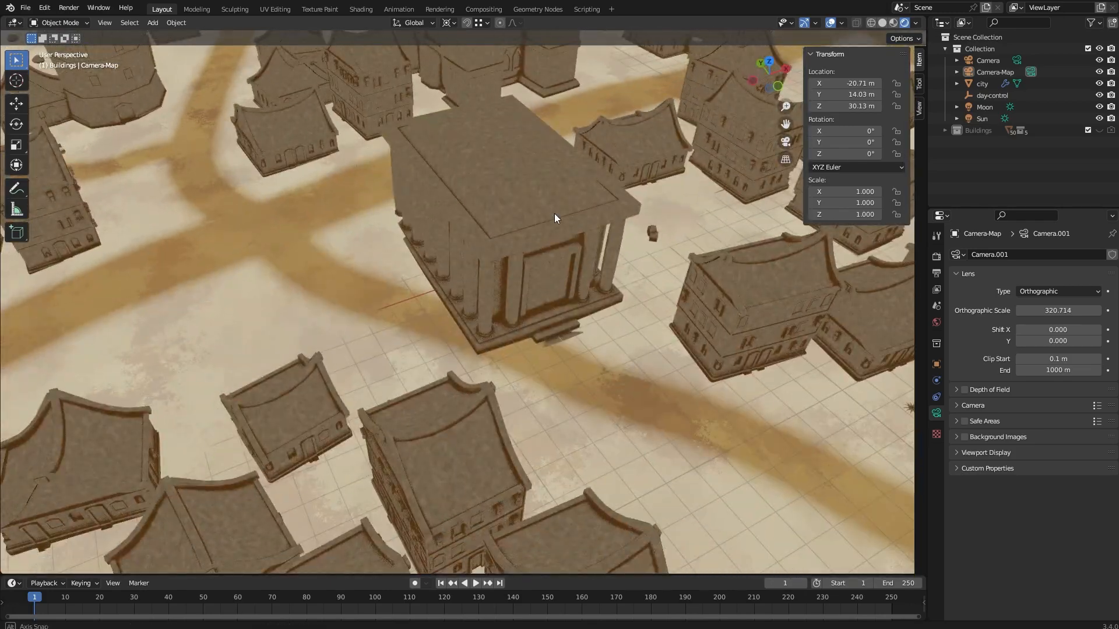
key("KP_0")
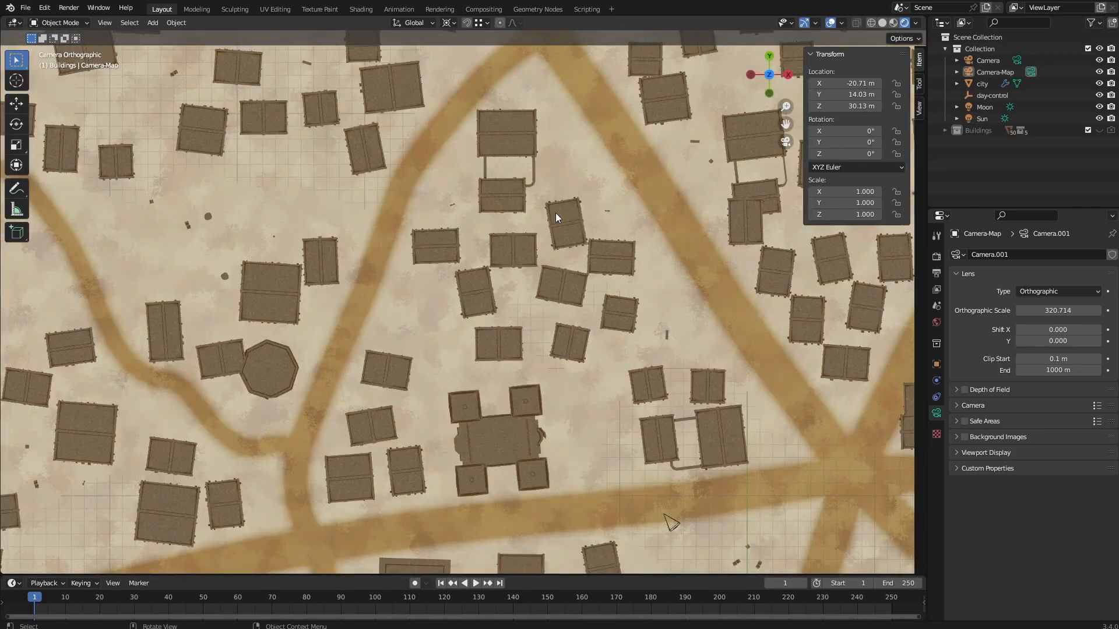
scroll(646, 184, "up", 1)
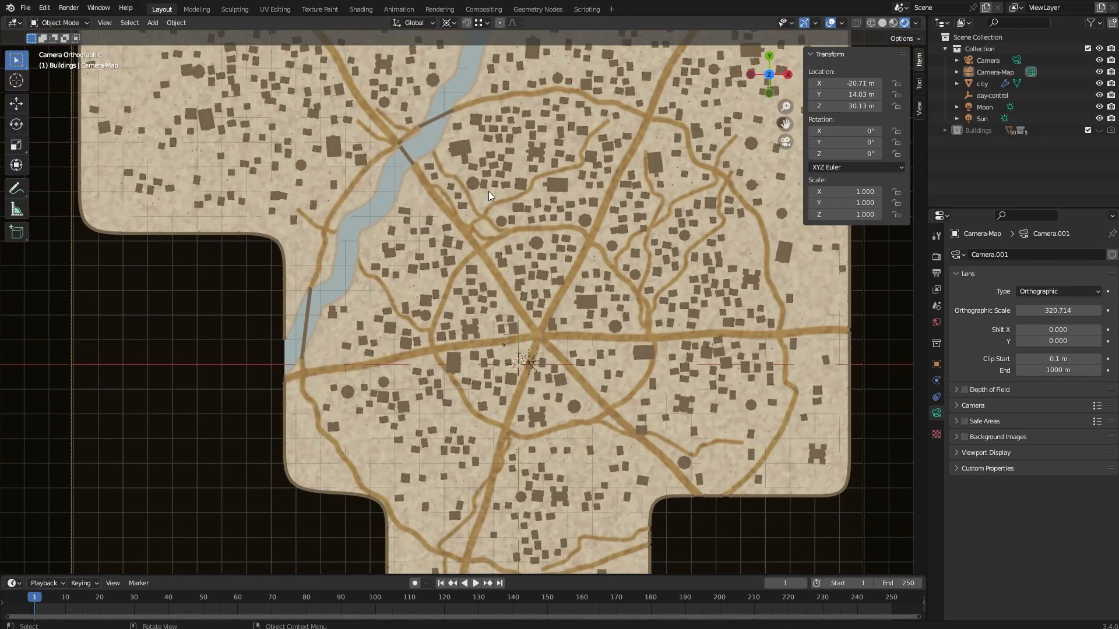
middle_click_drag(245, 118, 356, 275, "shift")
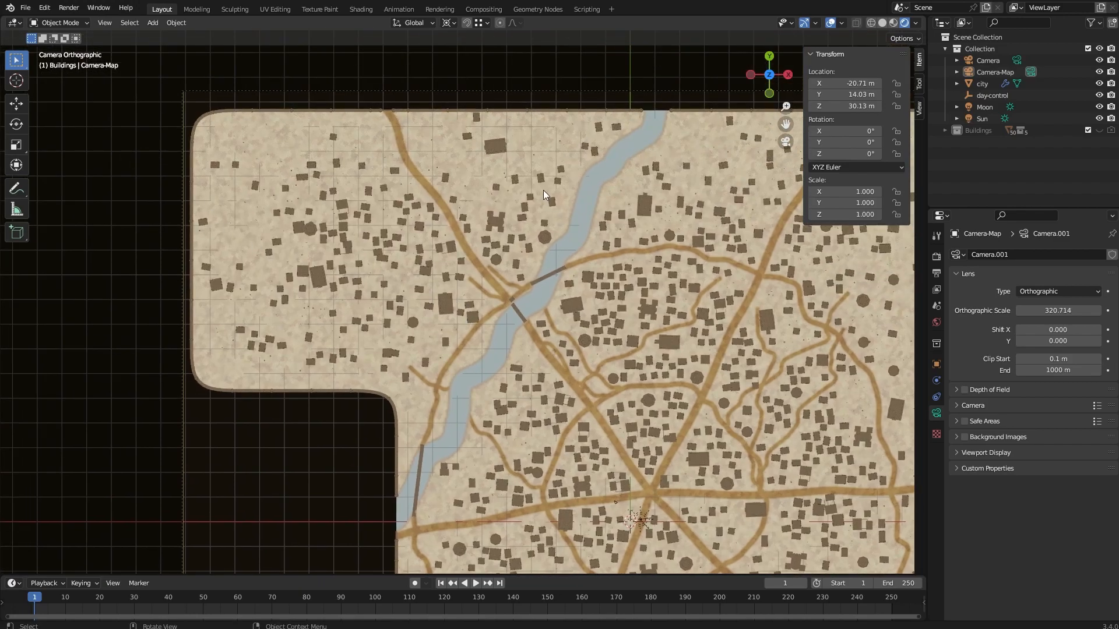
middle_click_drag(543, 191, 375, 106, "shift")
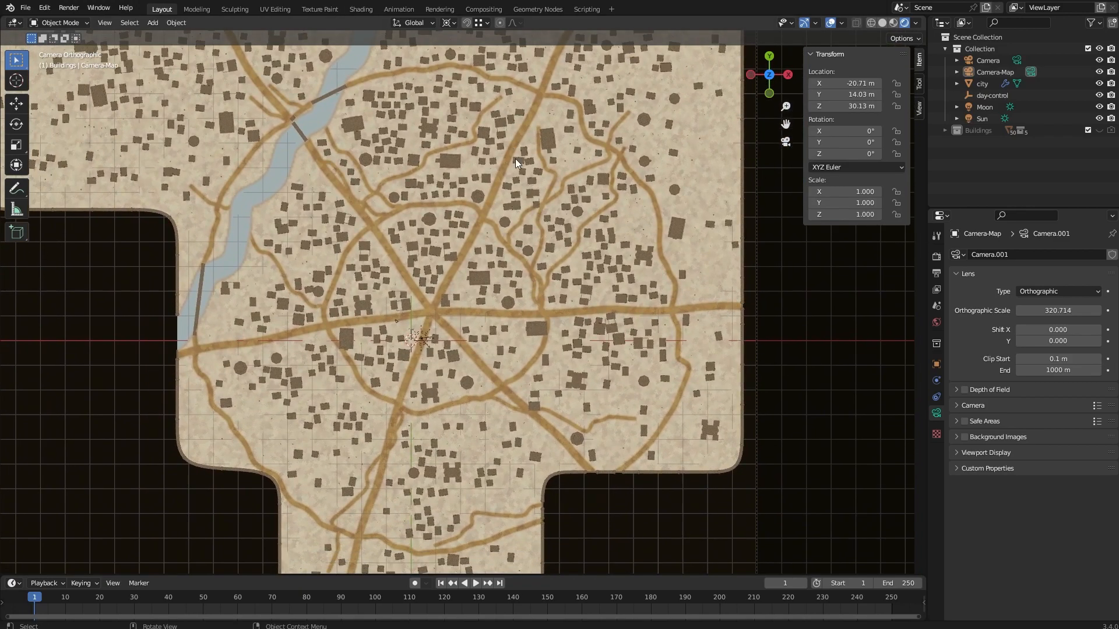
Step: Leave the camera view and examine the map-styled city in perspective from several angles
middle_click_drag(626, 192, 675, 129)
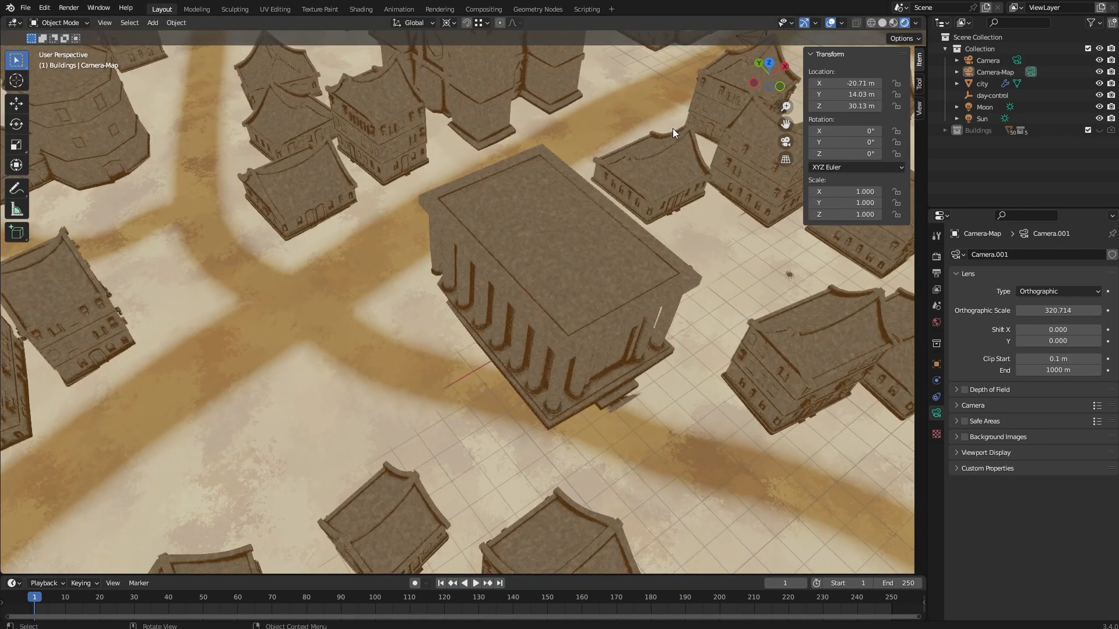
scroll(675, 128, "down", 10)
middle_click_drag(498, 132, 531, 100)
middle_click_drag(419, 239, 303, 248)
middle_click_drag(563, 208, 473, 142)
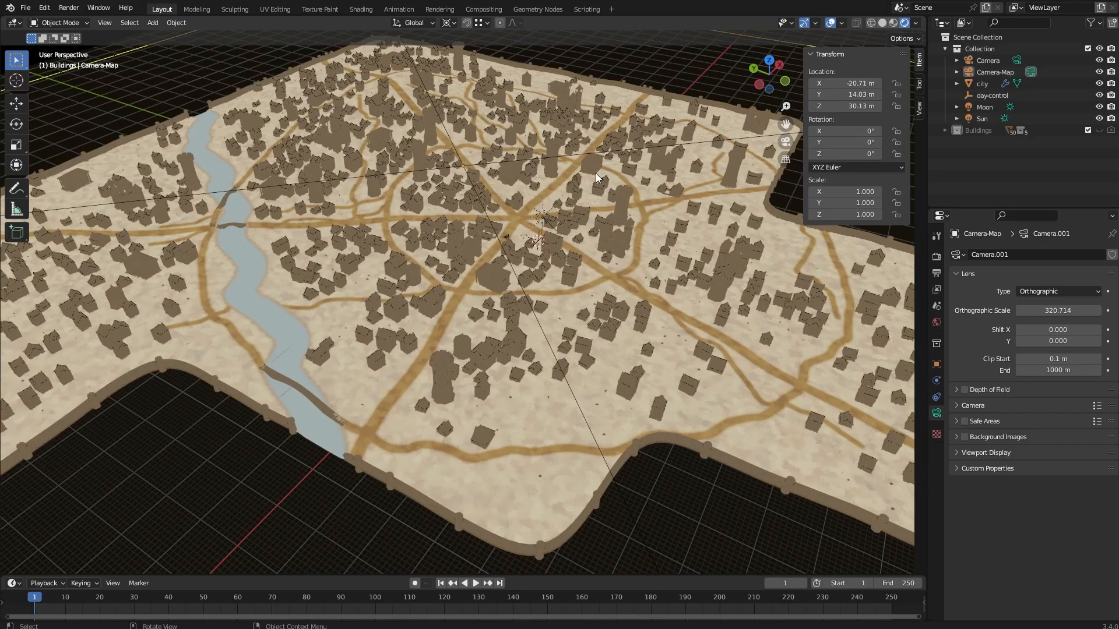
scroll(502, 183, "down", 3)
scroll(502, 183, "up", 4)
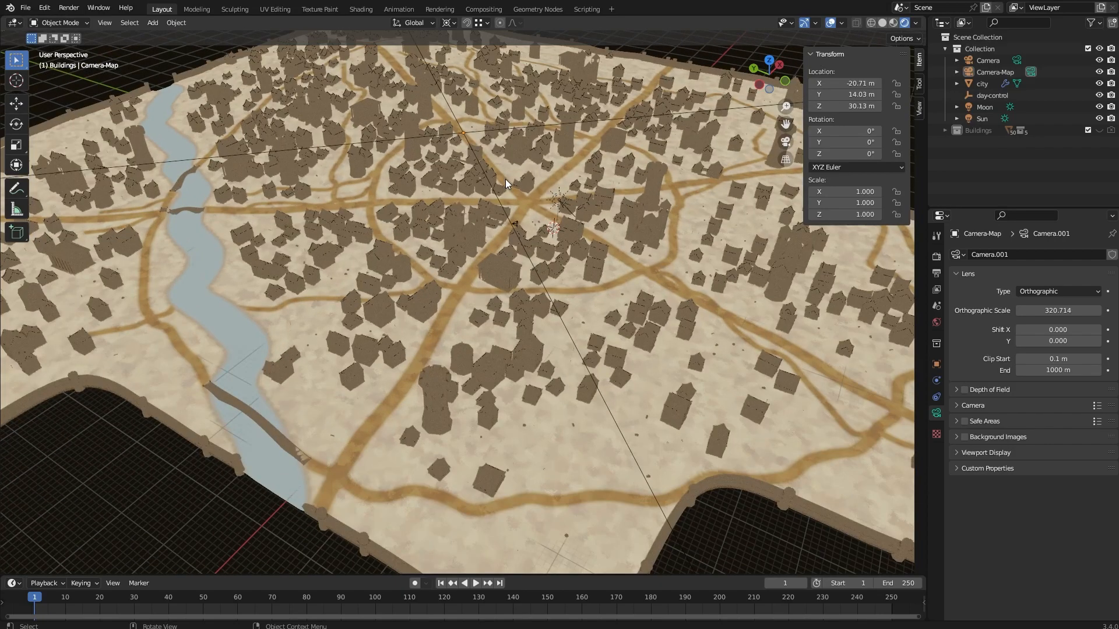
scroll(503, 183, "down", 1)
Step: Select the city and set Terrain Resolution to 4 in its City Generator modifier
left_click(498, 187)
middle_click_drag(708, 344, 735, 340)
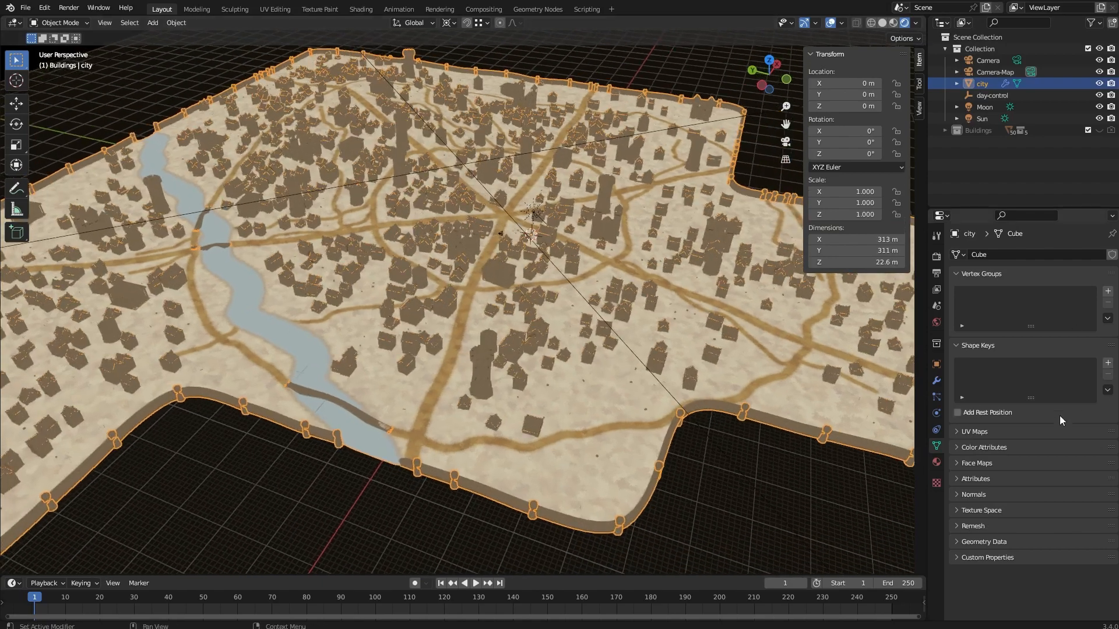
left_click(933, 380)
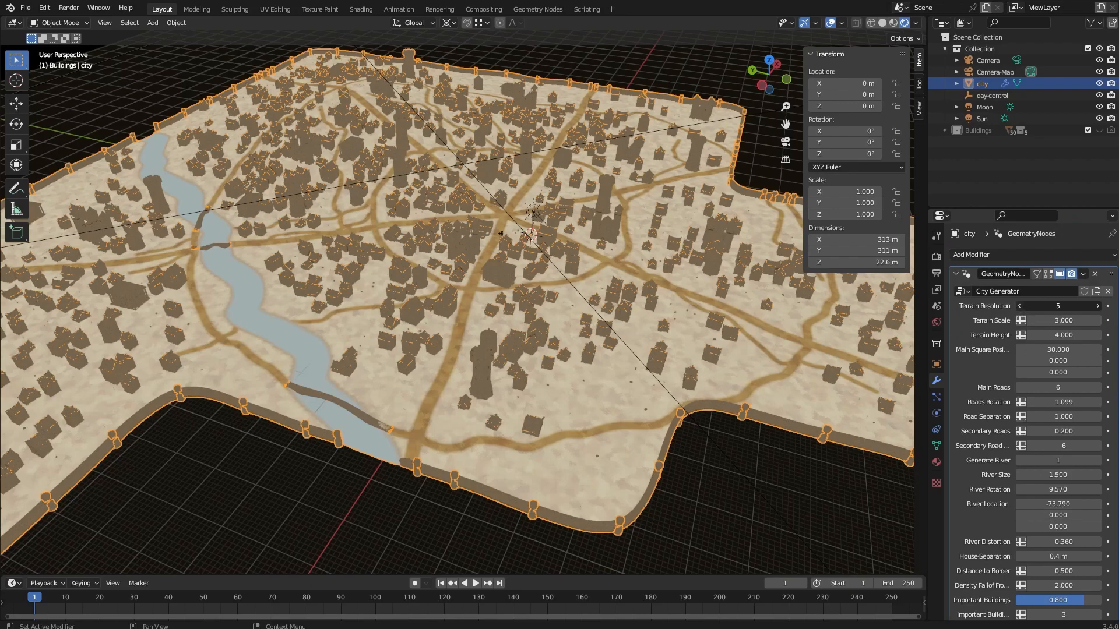
scroll(982, 537, "down", 3)
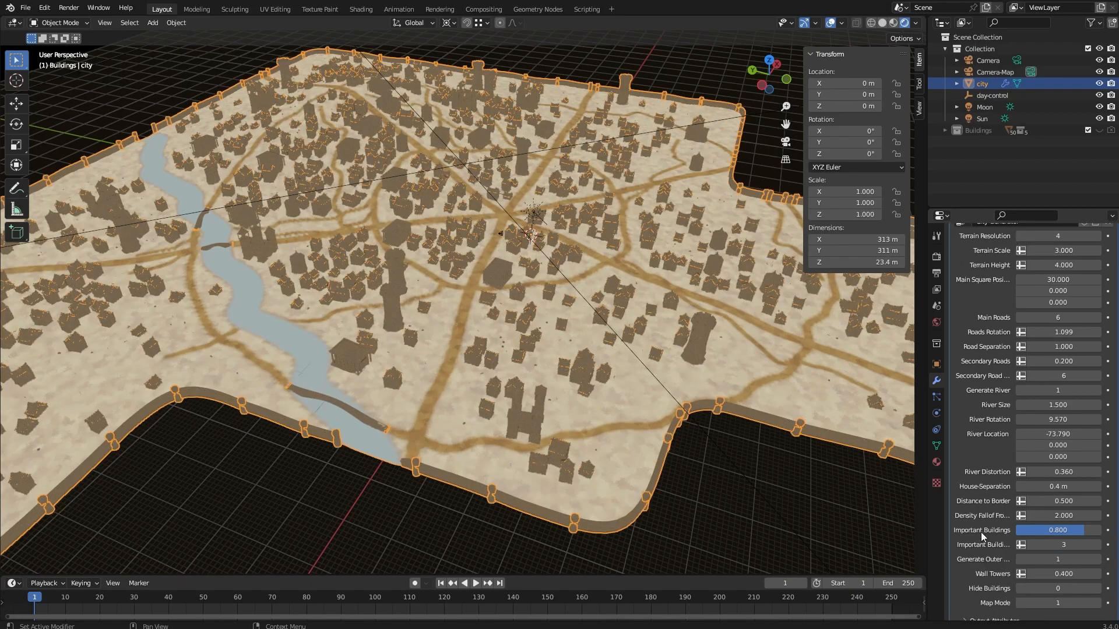
Step: Set Hide Buildings to 1 in the City Generator modifier and delete all vertices of the city's base mesh
left_click(1098, 590)
scroll(579, 302, "down", 3)
scroll(437, 242, "up", 2)
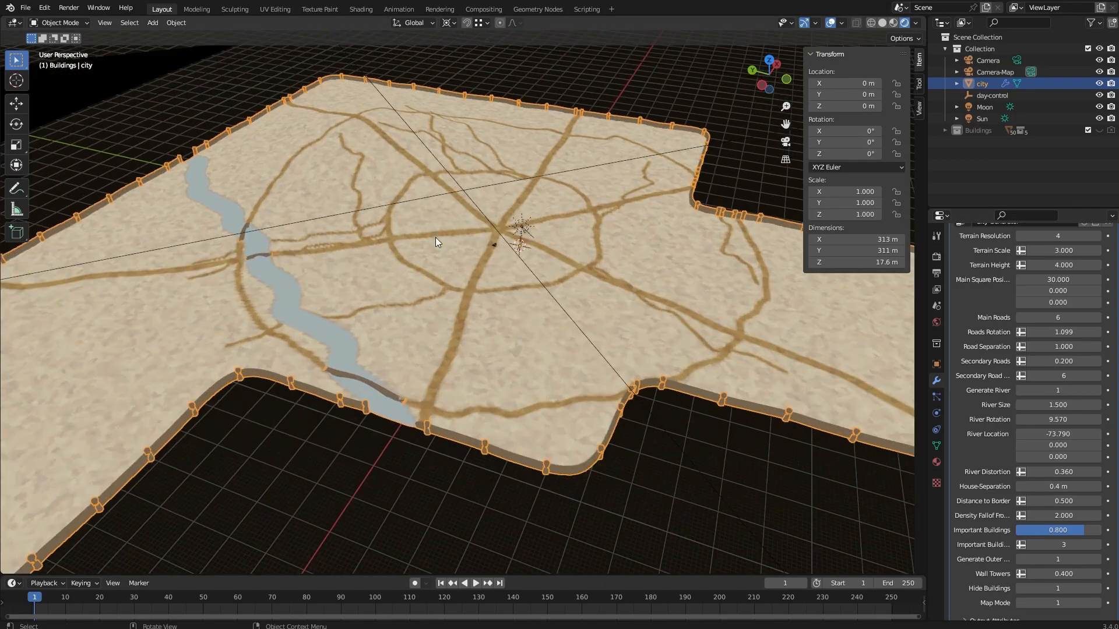
key("Tab")
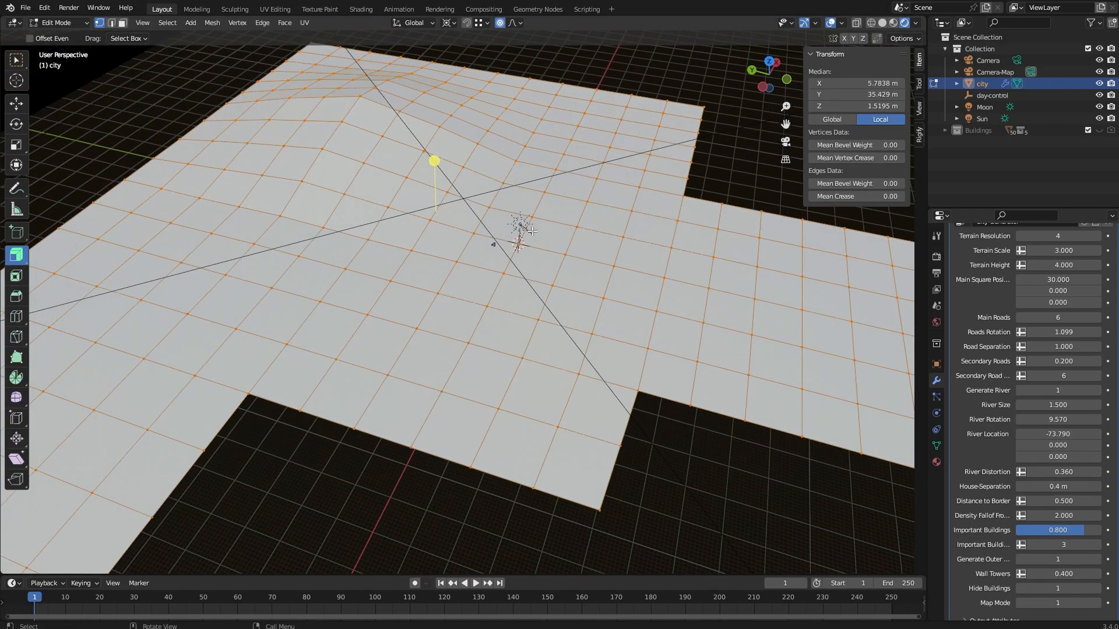
key("x")
left_click(538, 205)
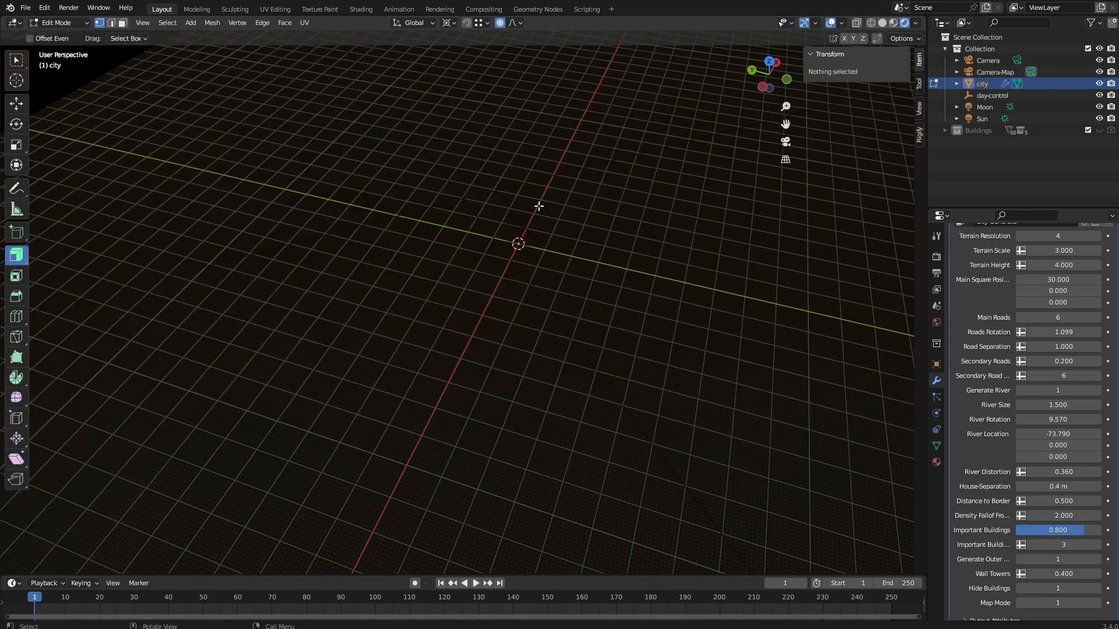
Step: Add a 32-vertex circle with a 1 m radius as the city's new base mesh
left_click(211, 23)
key("shift+a")
left_click(530, 228)
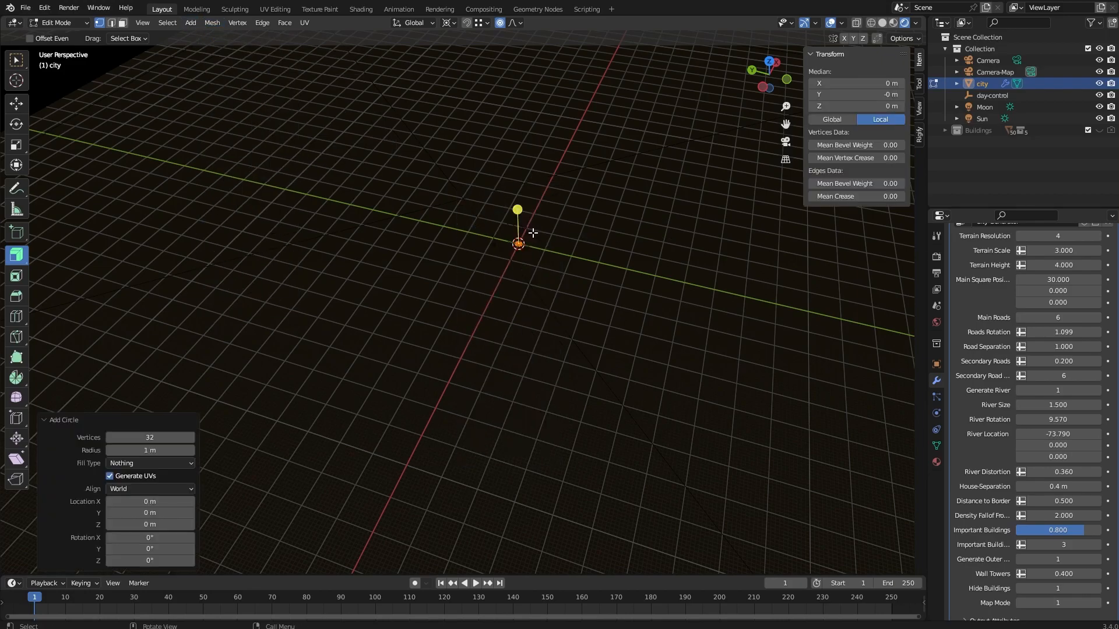
scroll(584, 243, "down", 2)
scroll(584, 243, "up", 4)
key("Tab")
key("s")
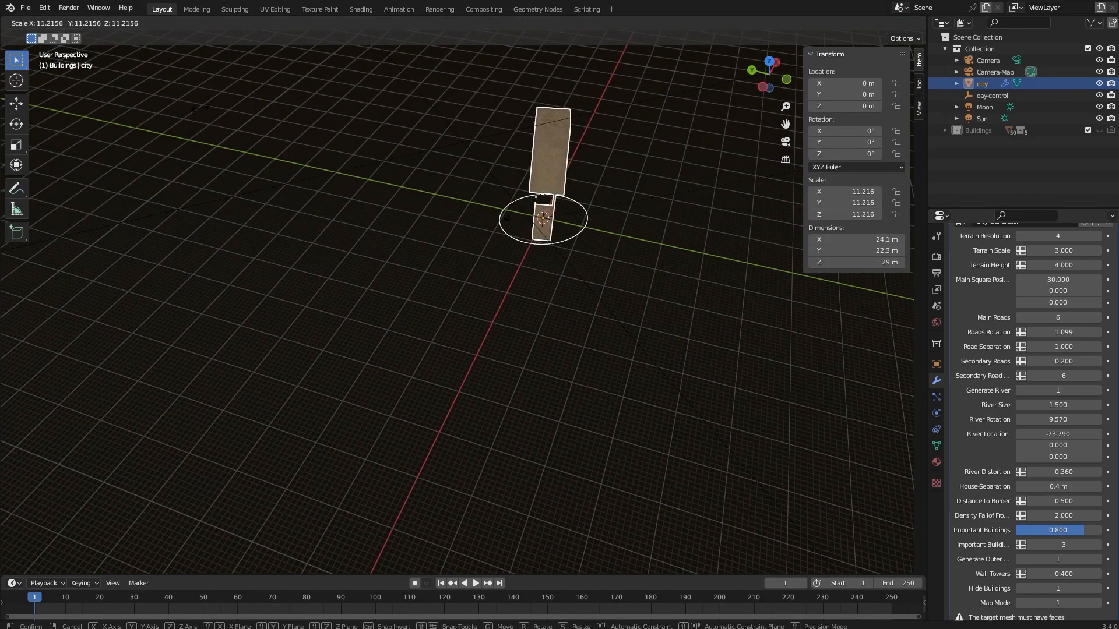
right_click(541, 100)
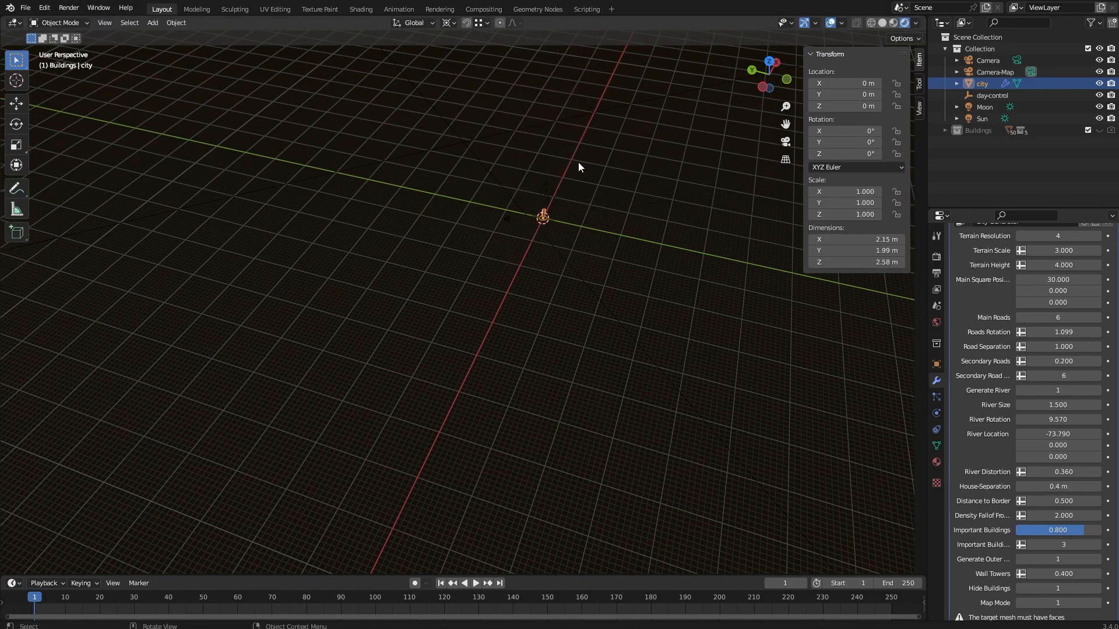
Step: Scale the circle's vertices up about 65 times in Edit Mode
key("Tab")
key("s")
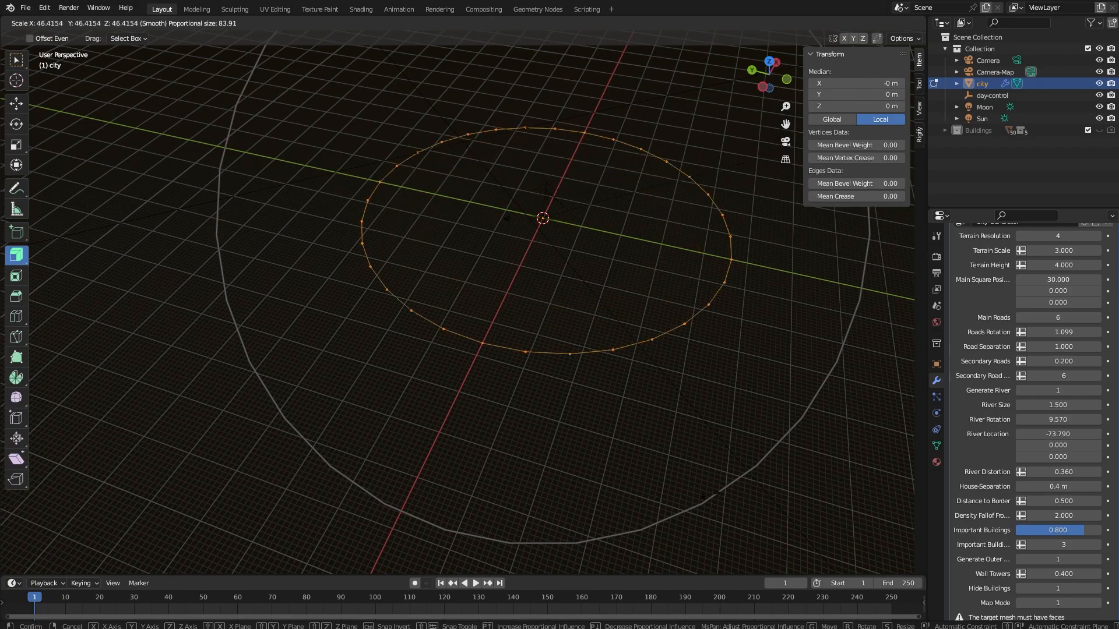
left_click(100, 307)
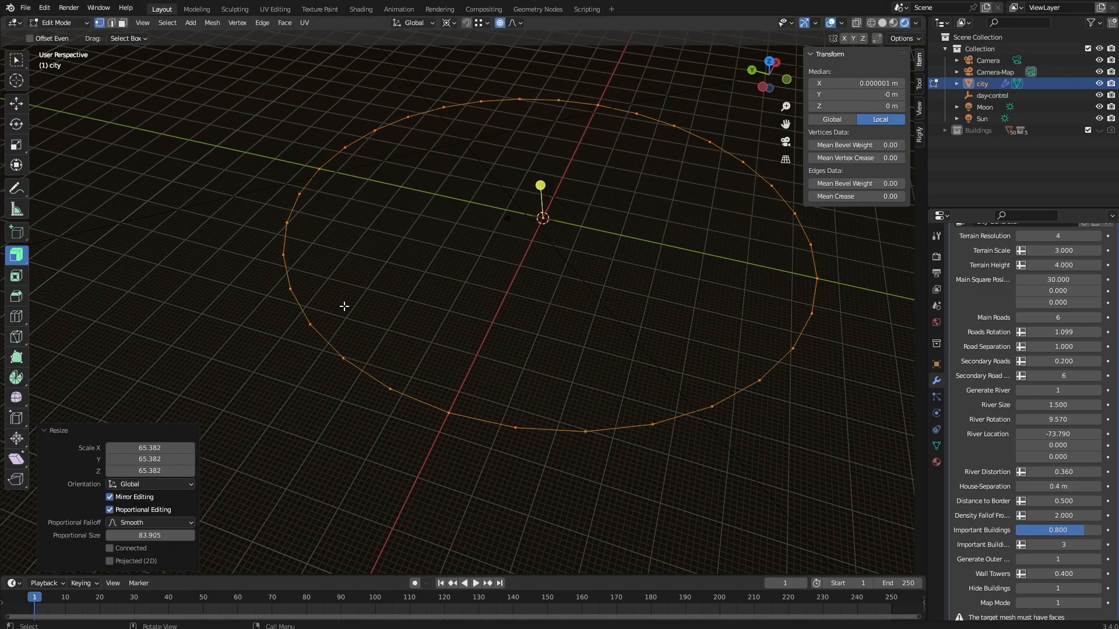
Step: From the top view in Solid shading, pull the circle's lower-right edge inward with proportional editing
middle_click_drag(326, 304, 441, 331)
left_click(584, 82)
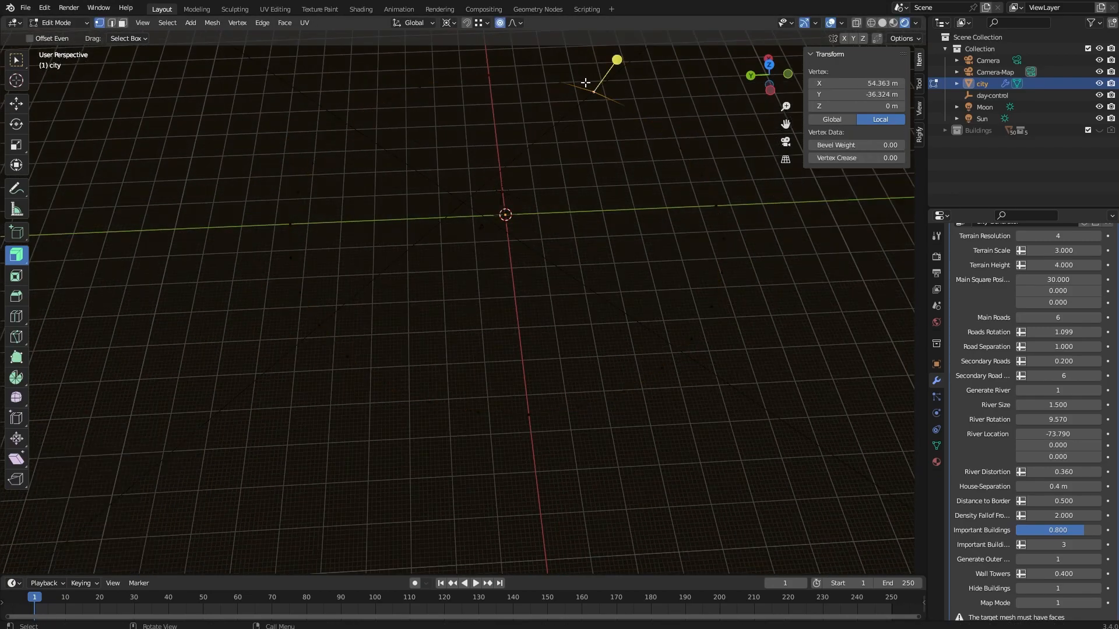
key("KP_7")
scroll(624, 155, "up", 1)
scroll(624, 155, "down", 1)
middle_click_drag(599, 382, 552, 317, "shift")
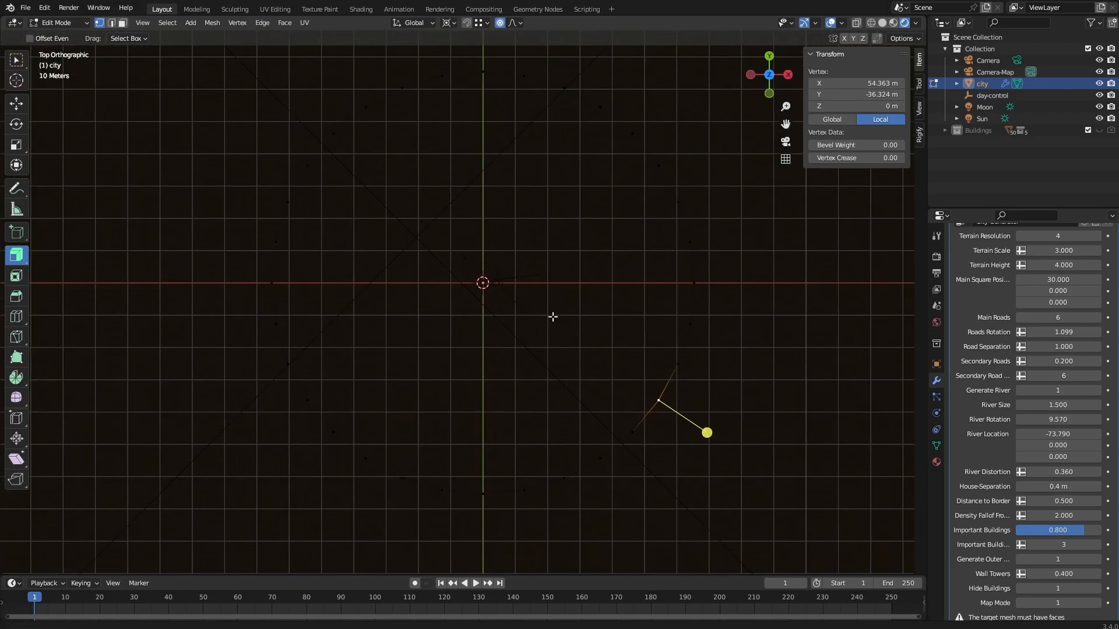
left_click(881, 25)
middle_click_drag(640, 343, 611, 309, "shift")
key("g")
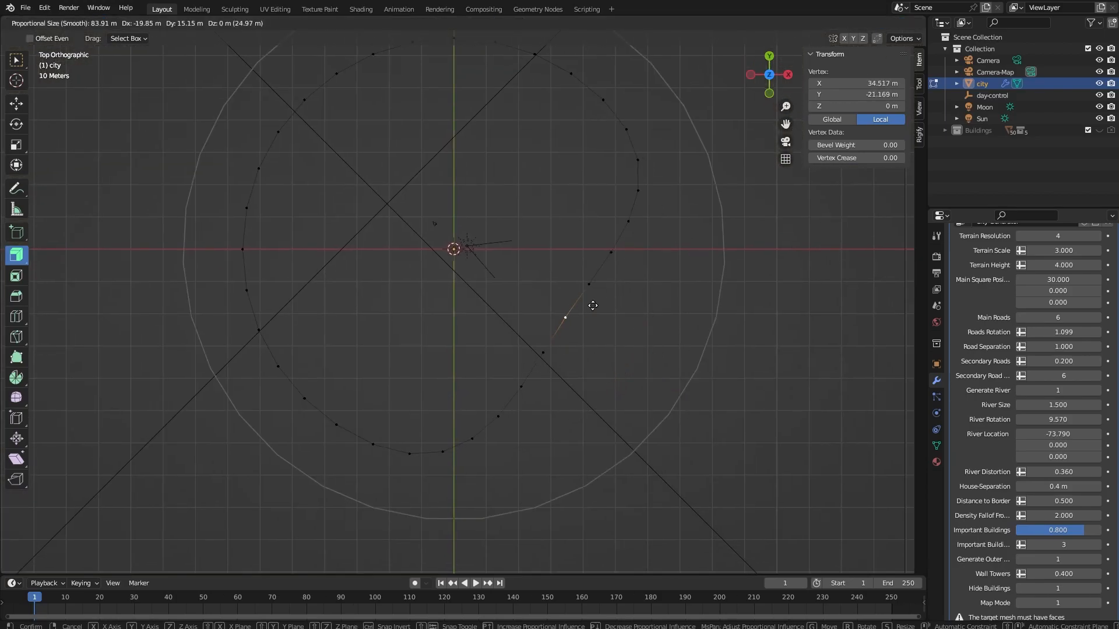
left_click(599, 309)
Step: Pull the outline's upper-right edge outward by about X 13.4 m, Y 4 m and reshape its lower-left edge with proportional editing
key("g")
left_click(683, 116)
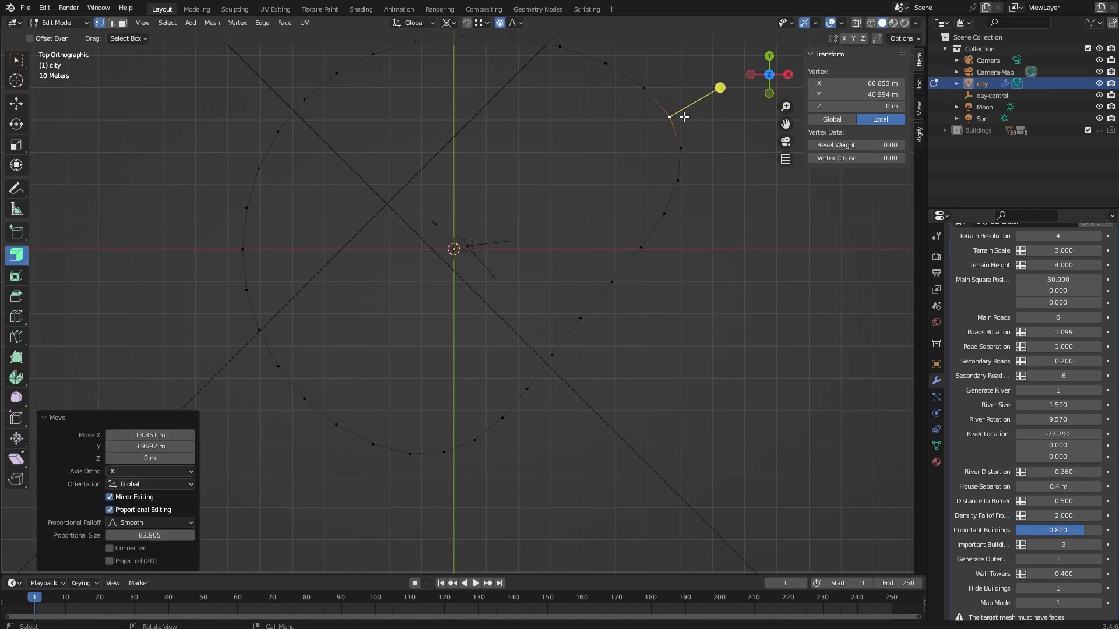
key("g")
right_click(289, 169)
left_click(278, 366)
key("g")
left_click(315, 455)
key("Tab")
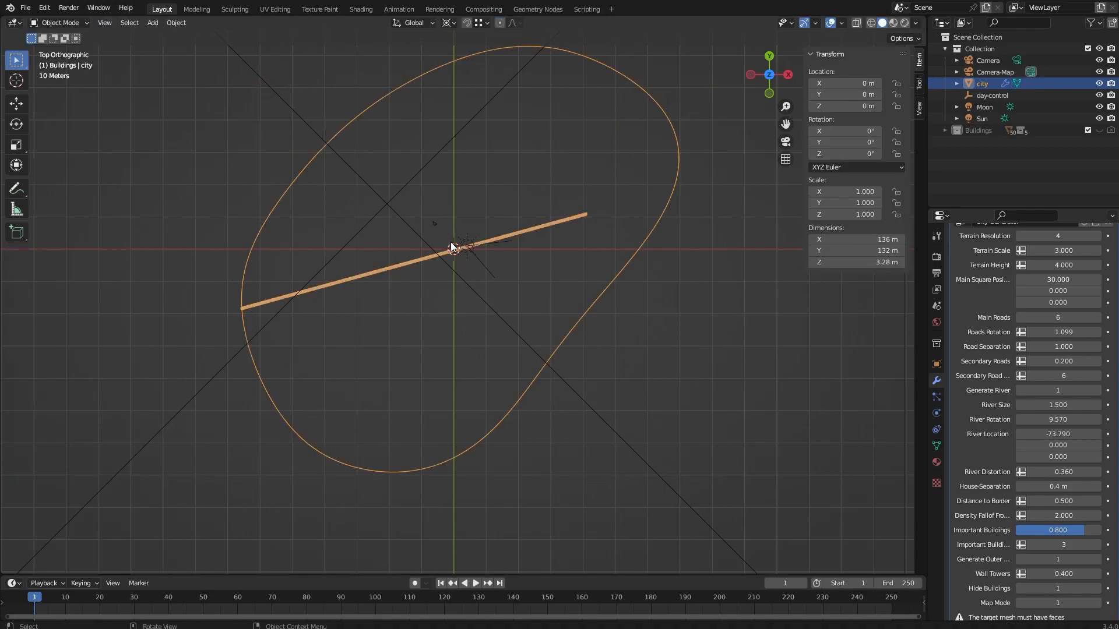
Step: Fill the closed city outline with faces using Grid Fill
key("Tab")
middle_click_drag(454, 250, 492, 250)
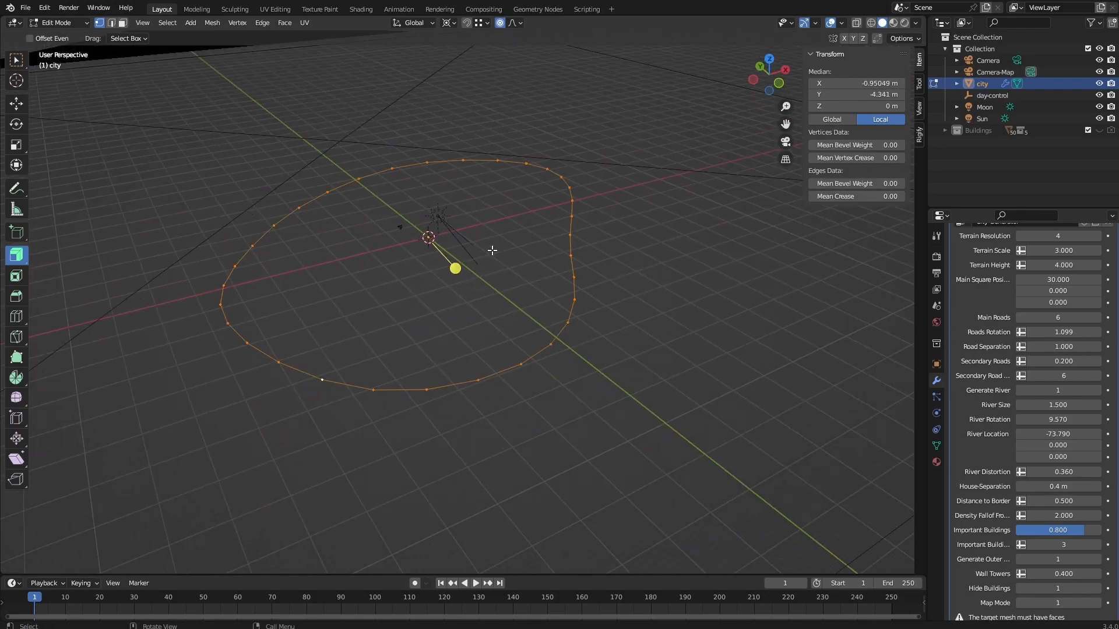
key("F3")
type("grid")
key("Down")
key("Return")
middle_click_drag(492, 251, 521, 273)
Step: Subdivide the filled city mesh twice with one cut each time
key("Tab")
key("Tab")
right_click(480, 266)
left_click(480, 267)
right_click(481, 266)
left_click(480, 266)
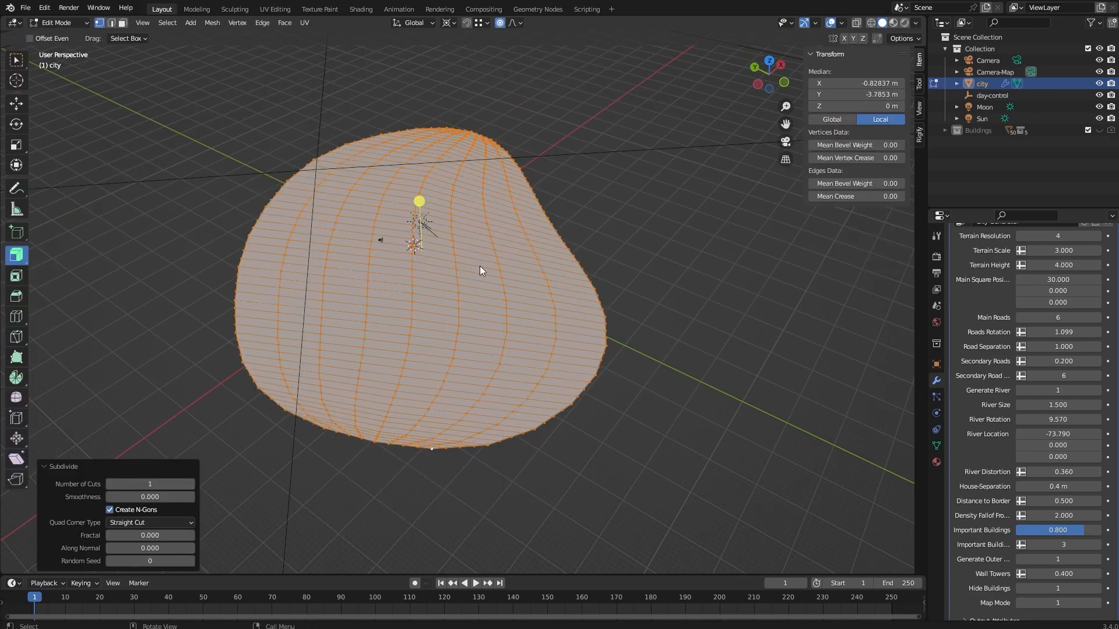
Step: Return to Object Mode and show the regenerated city in Material Preview shading
key("Tab")
middle_click_drag(523, 280, 484, 276)
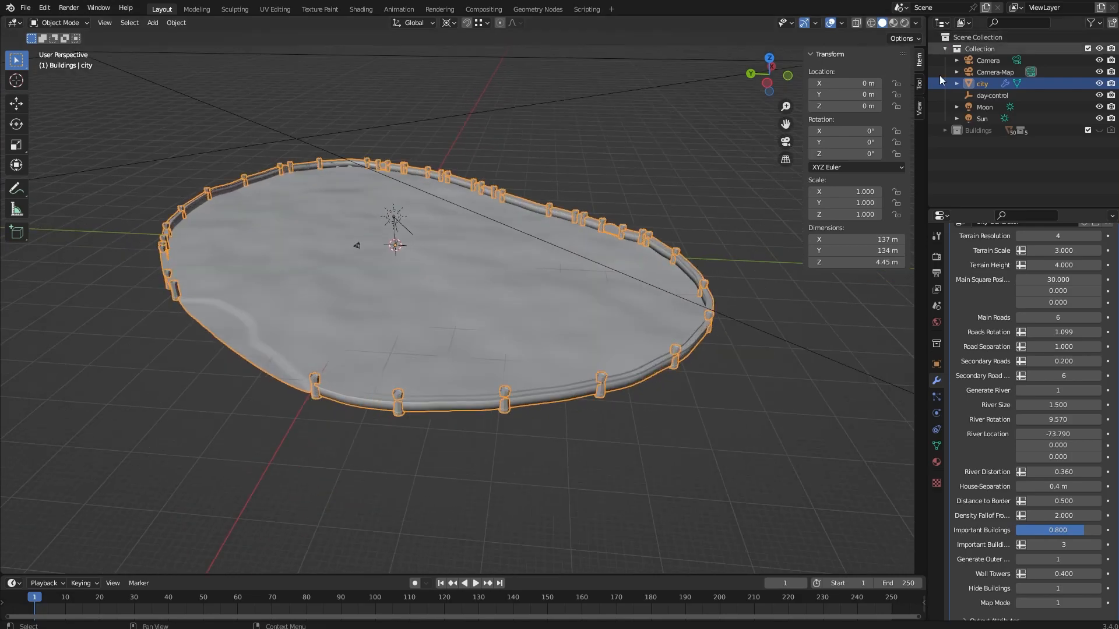
left_click(893, 24)
middle_click_drag(590, 280, 512, 303)
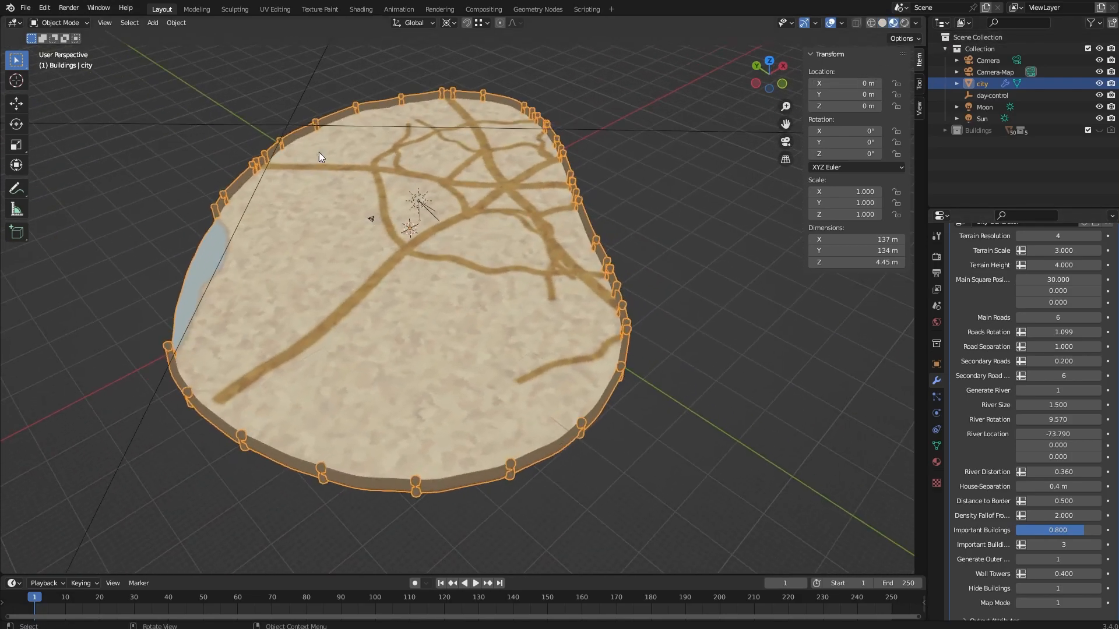
middle_click_drag(464, 223, 576, 121)
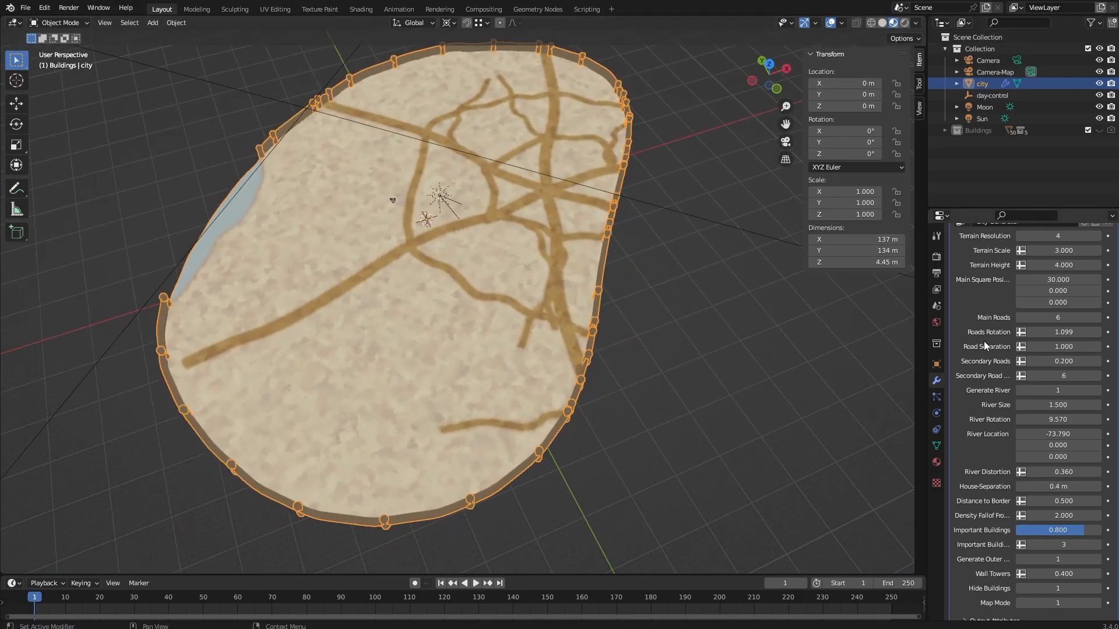
middle_click_drag(600, 303, 530, 260)
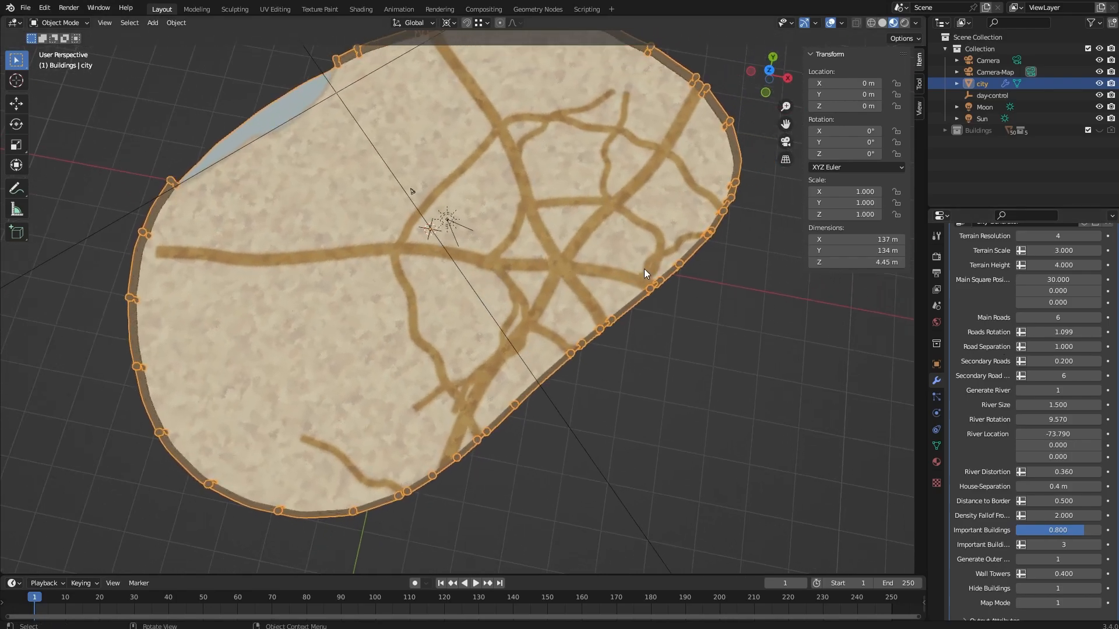
Step: Set the X value of Main Square Position to 13.860 in the City Generator modifier
scroll(1029, 431, "up", 3)
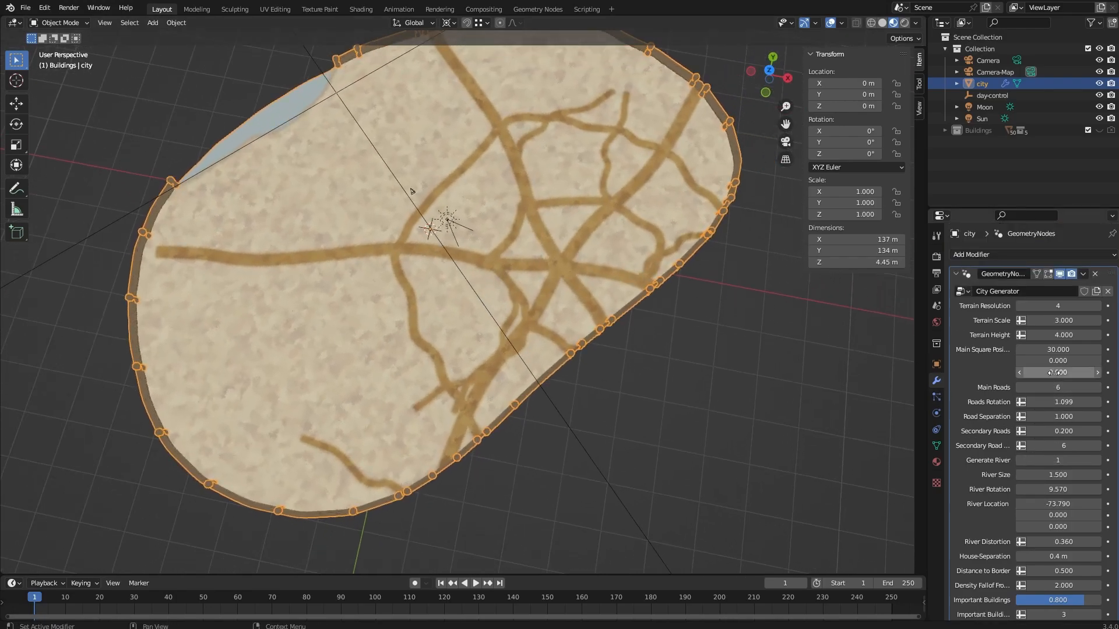
left_click_drag(1046, 349, 998, 349)
left_click_drag(1063, 350, 1034, 349)
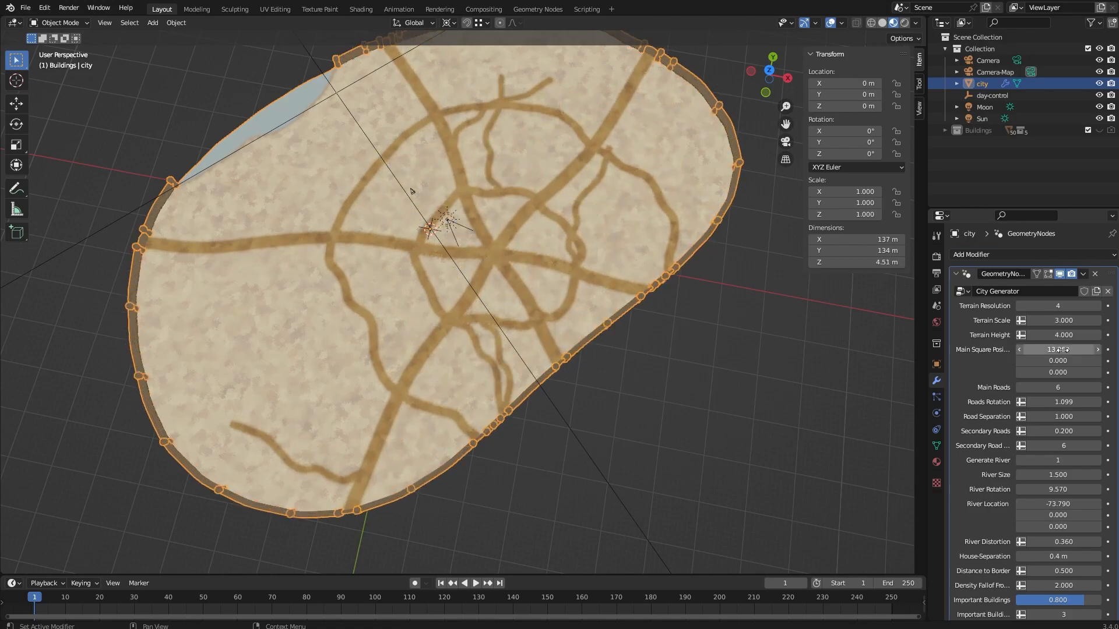
middle_click_drag(705, 268, 705, 256)
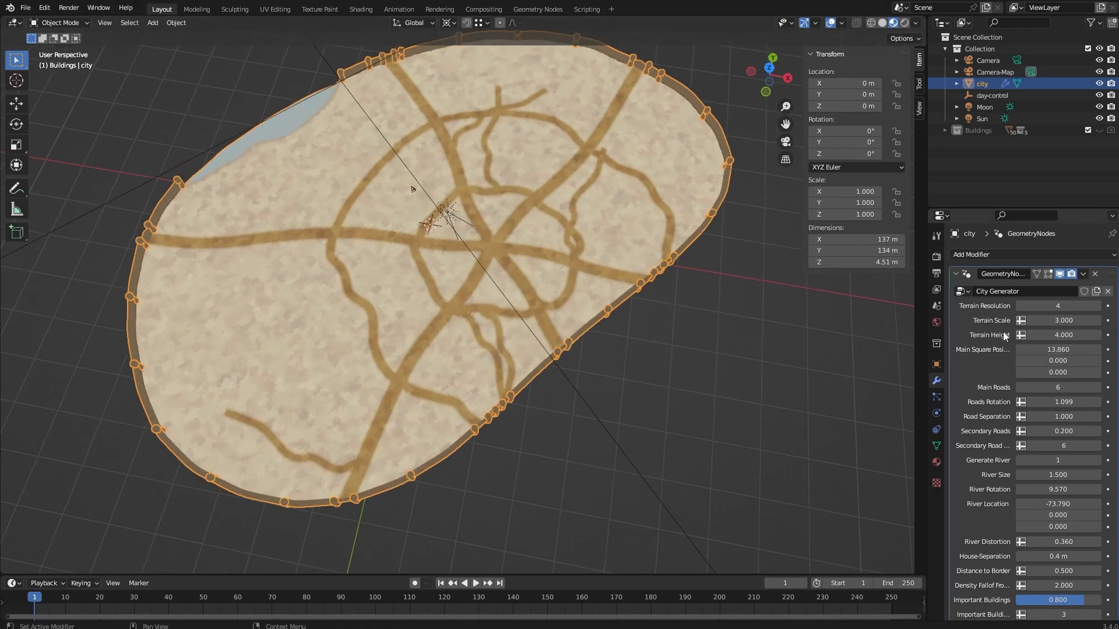
Step: Reduce the number of Main Roads to 4
left_click(1025, 388)
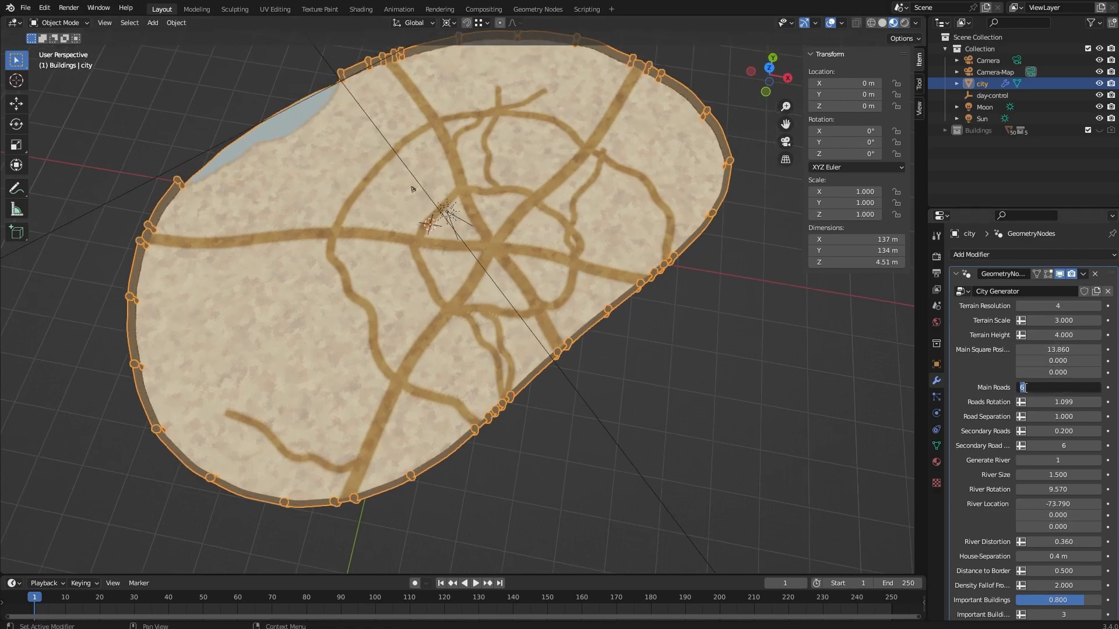
type("4")
key("Return")
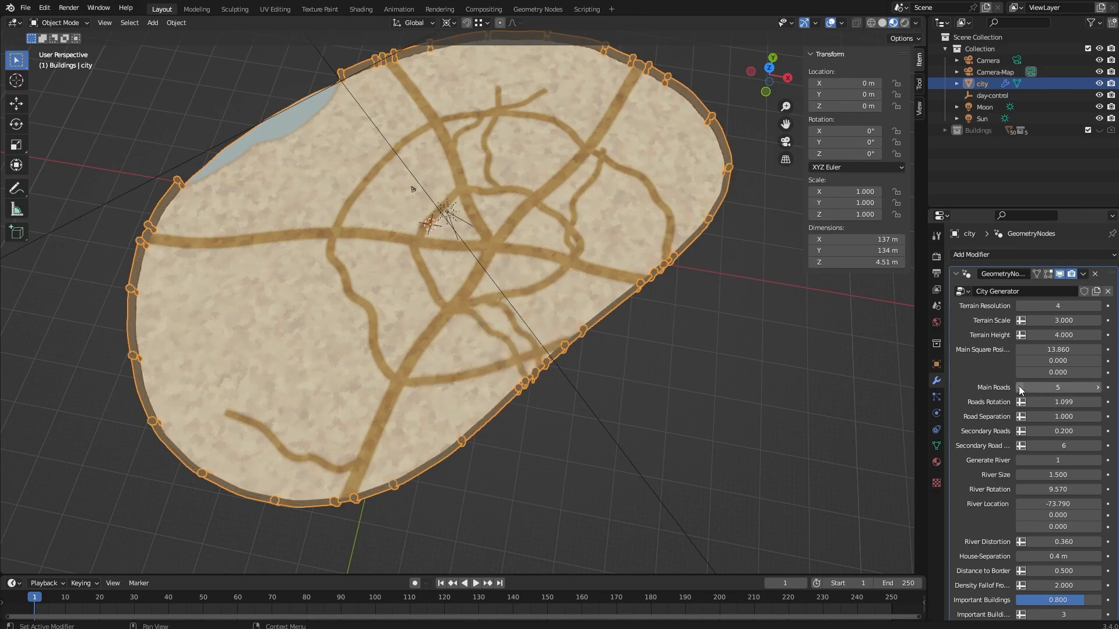
left_click(1019, 388)
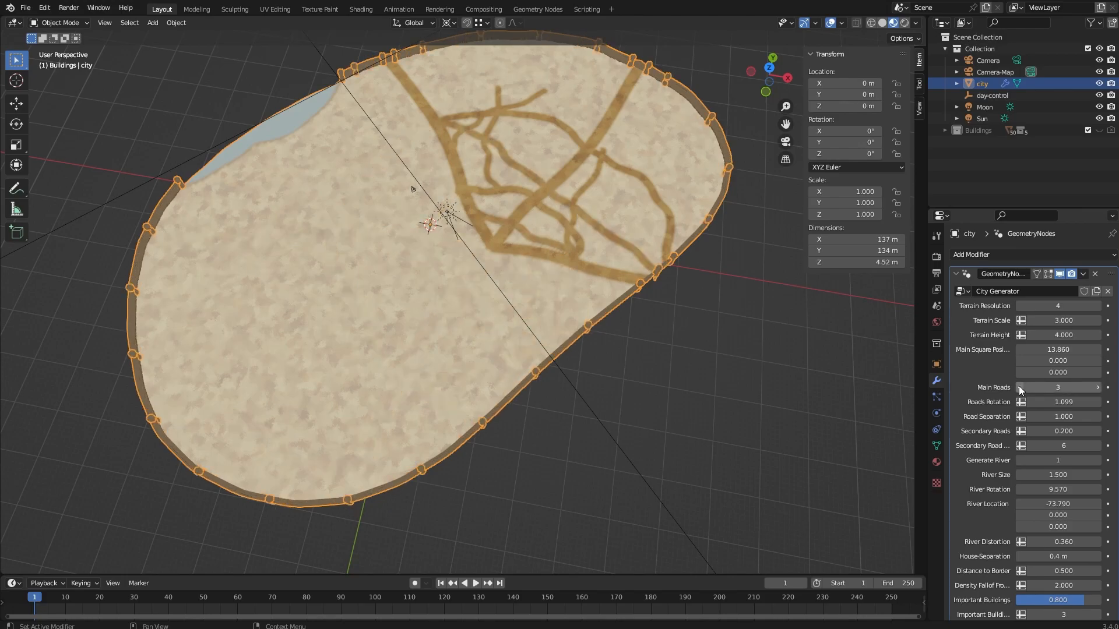
left_click(1093, 387)
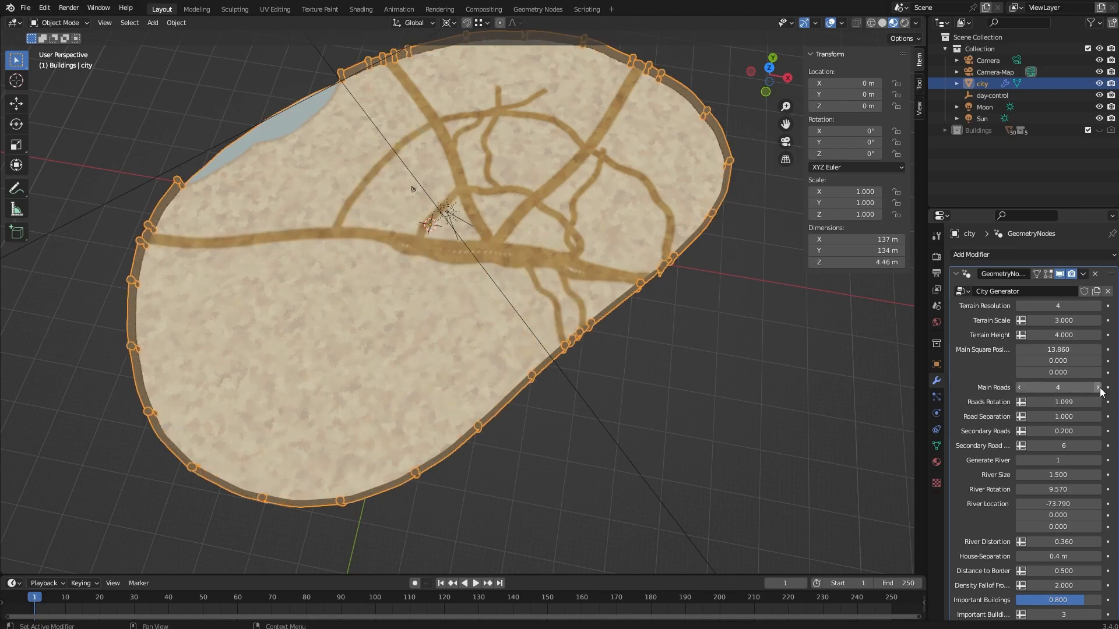
Step: Set Roads Rotation to 1.569 and the Y value of Main Square Position to 13.410
mouse_move(1056, 402)
left_mouse_down()
mouse_move(1082, 402)
mouse_move(1056, 402)
left_mouse_up()
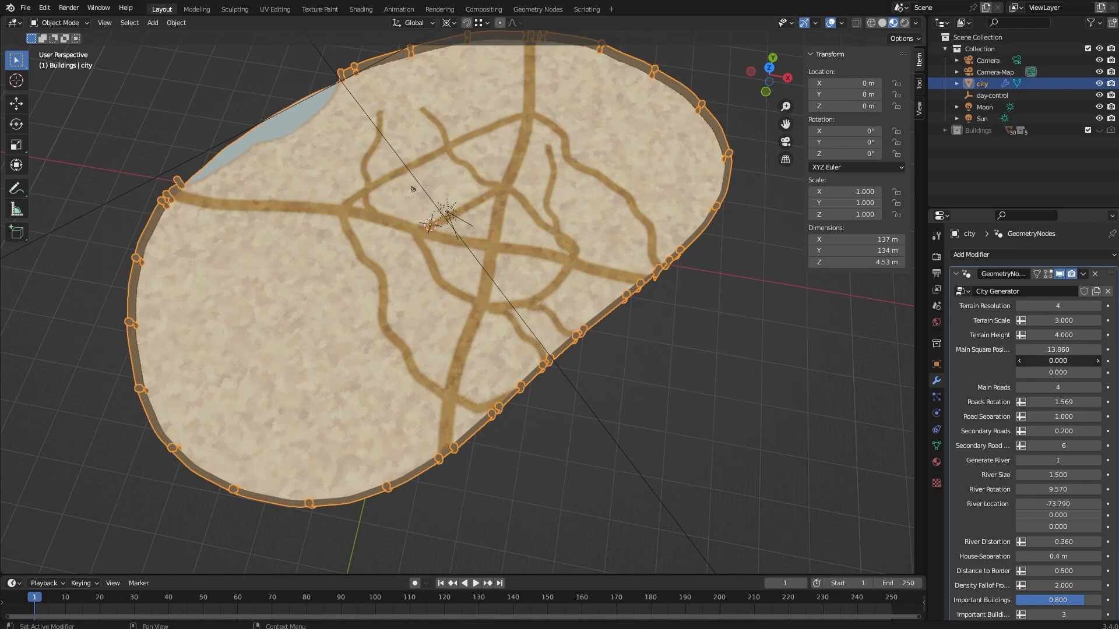
left_click_drag(1057, 361, 1090, 360)
middle_click_drag(516, 396, 531, 393)
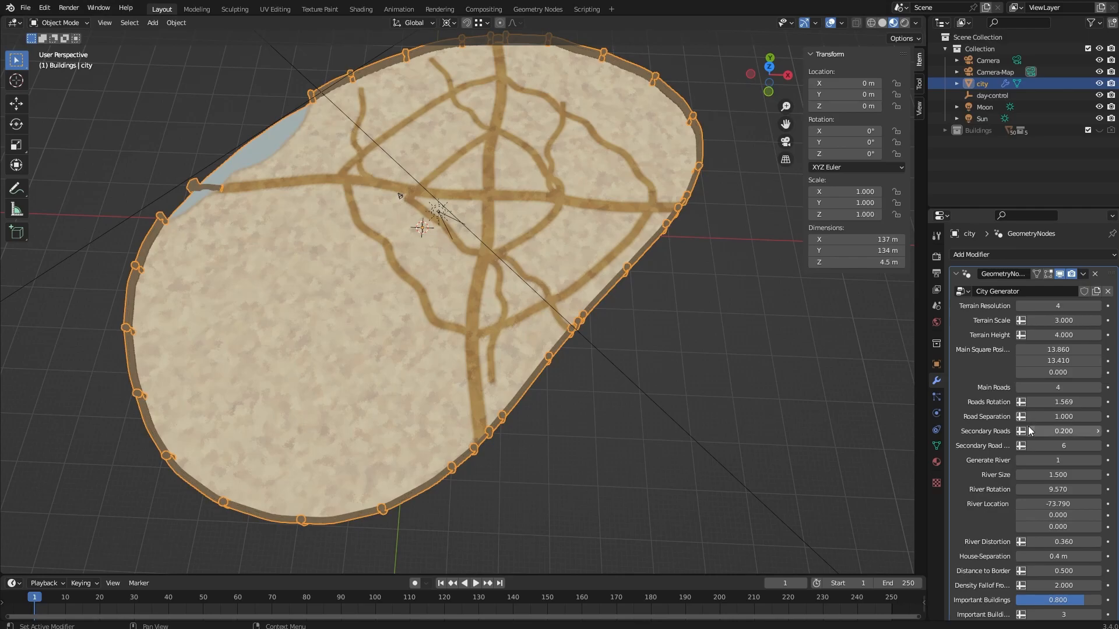
Step: Set River Rotation to -6.910 and River Location to X -13.200, Y -17.470
left_click_drag(1068, 489, 1043, 489)
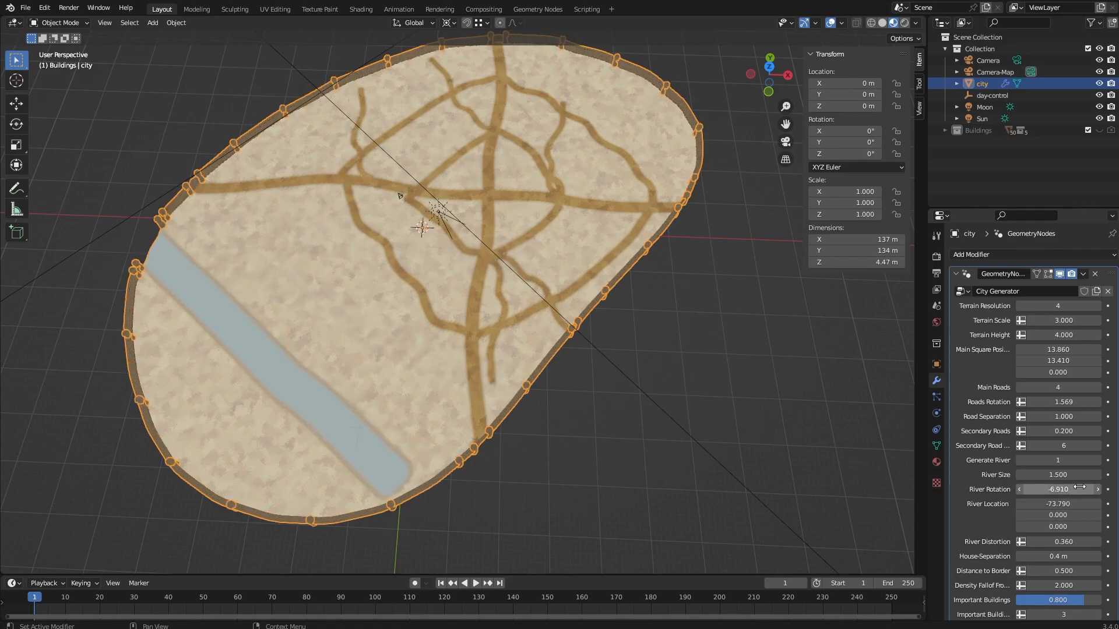
left_click(1067, 504)
type("0")
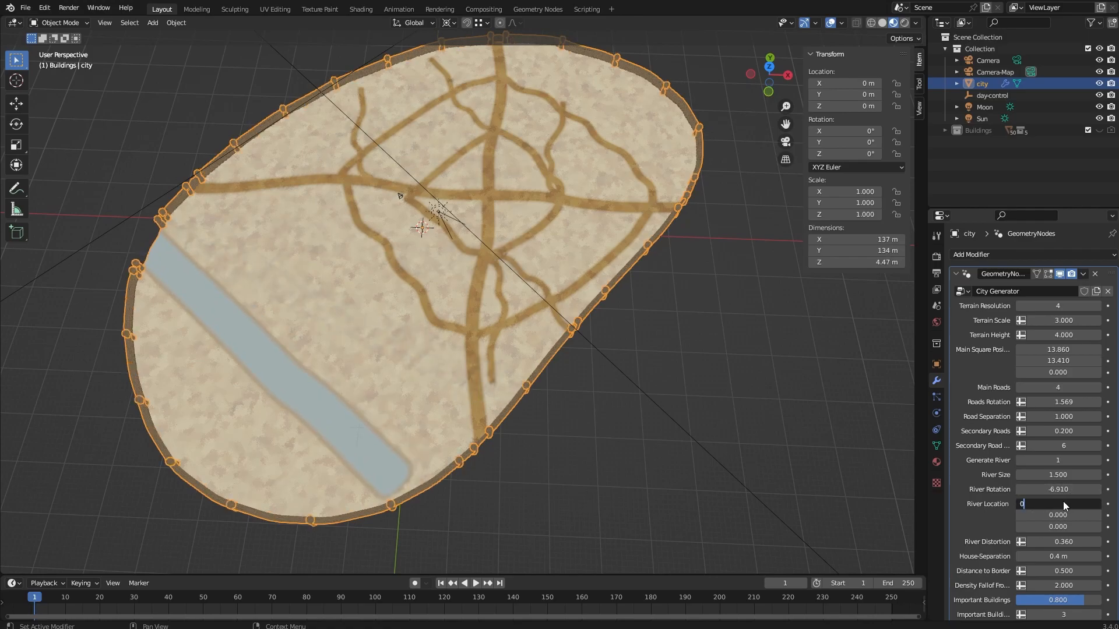
key("Return")
left_click_drag(1057, 504, 1012, 515)
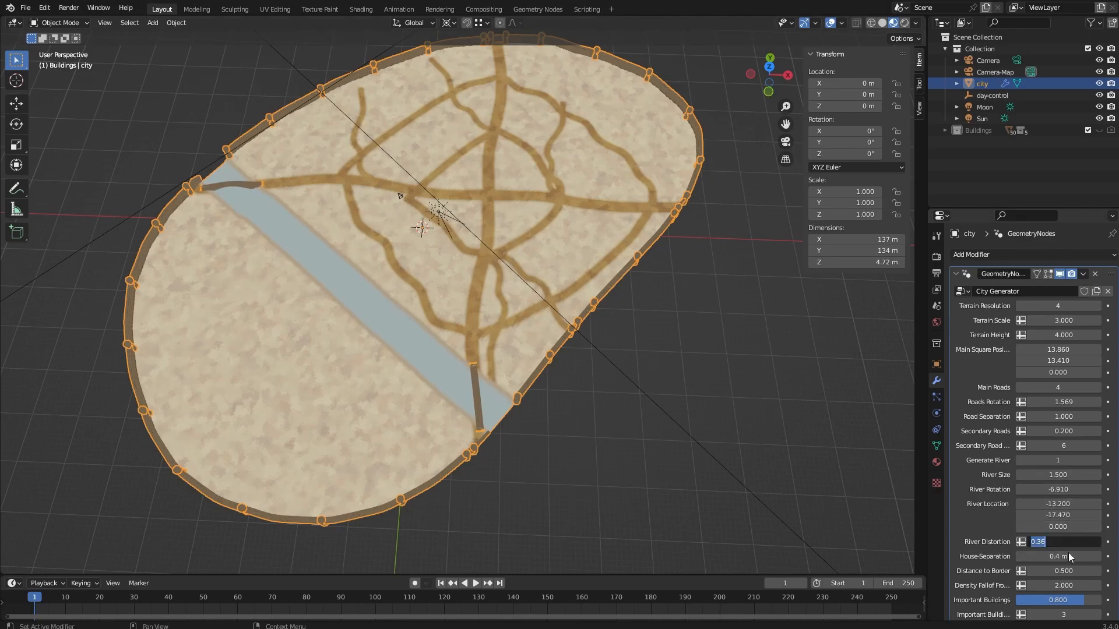
Step: Set River Size to 1.000 and River Distortion to 1.000
left_click(1064, 475)
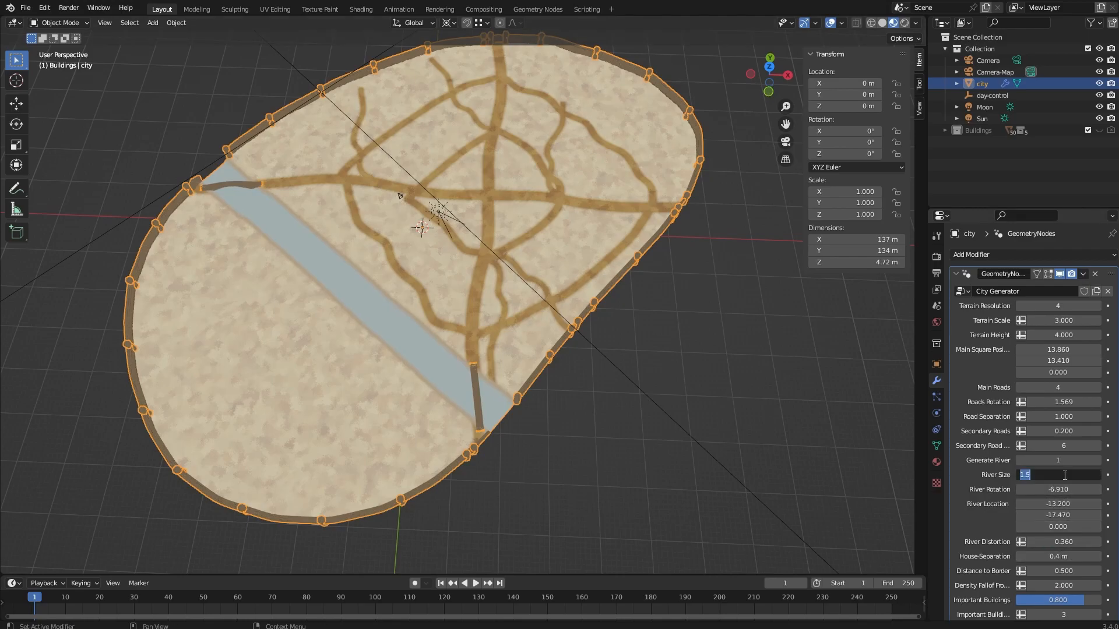
type("1")
key("Return")
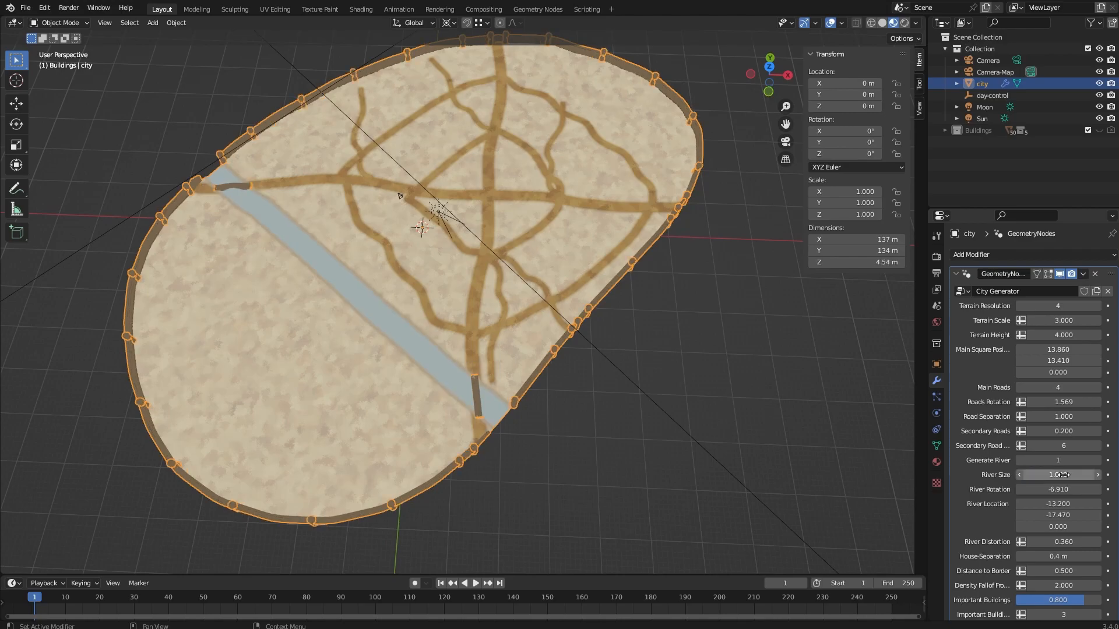
middle_click_drag(320, 481, 374, 445)
scroll(380, 411, "up", 3)
middle_click_drag(382, 407, 571, 349)
scroll(436, 391, "down", 2)
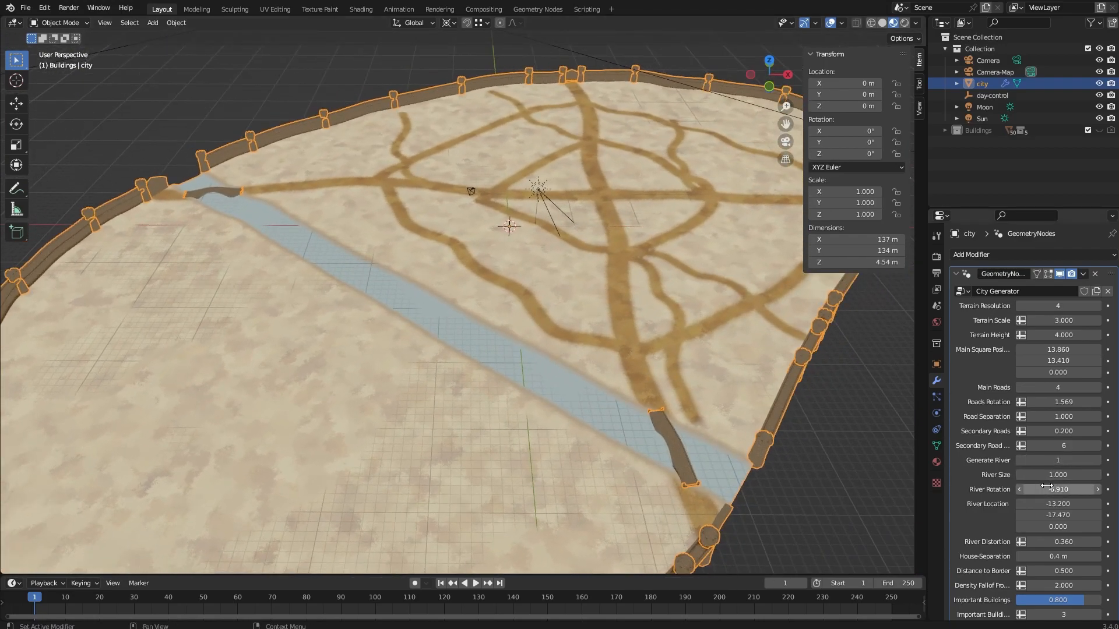
left_click_drag(1063, 542, 1097, 542)
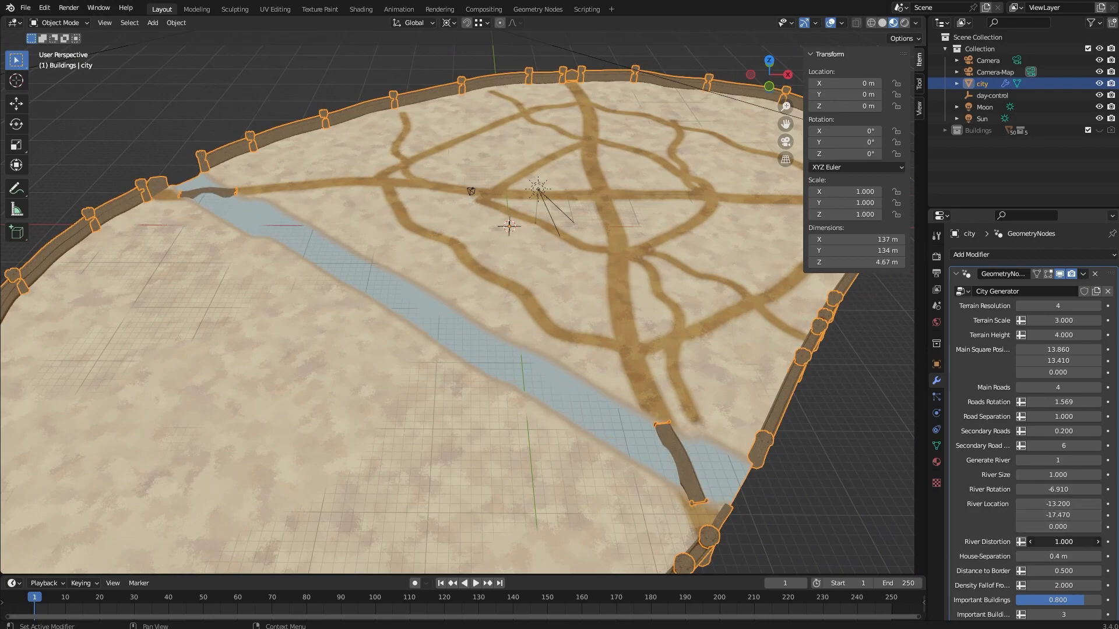
Step: Set River Rotation to -16.110 so the river winds through the city along a new course
middle_click_drag(629, 433, 526, 439)
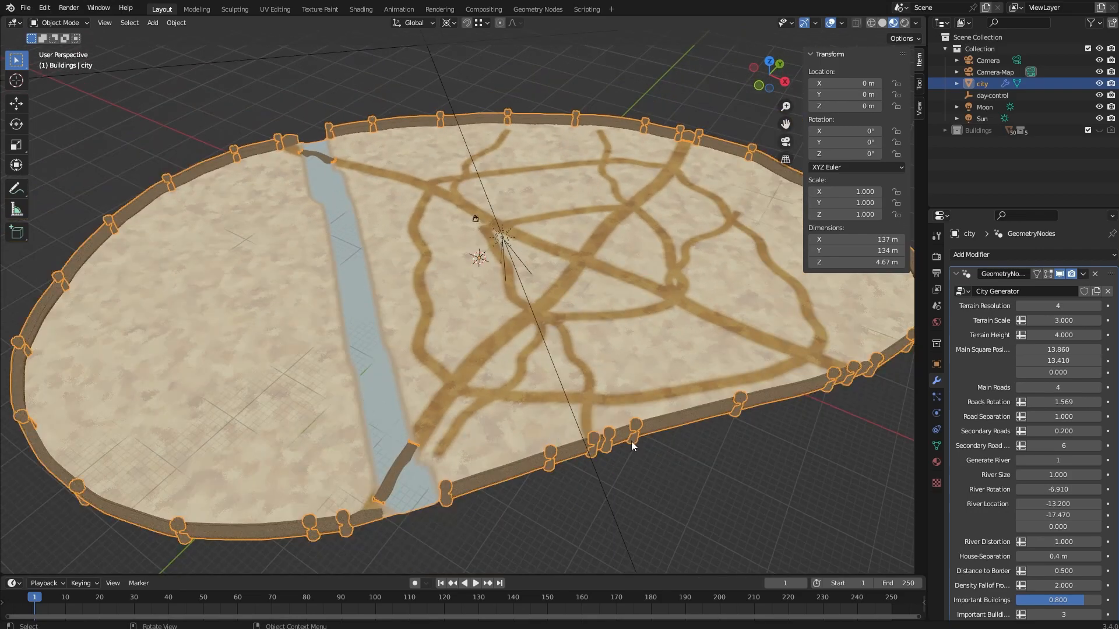
left_click_drag(1060, 488, 961, 488)
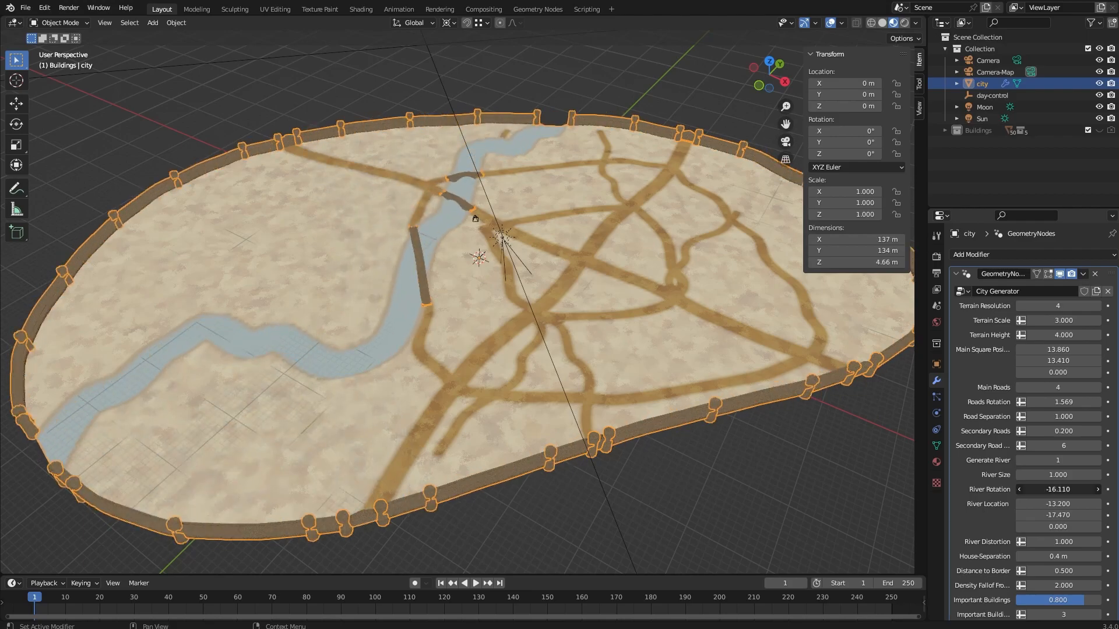
middle_click_drag(337, 320, 431, 312)
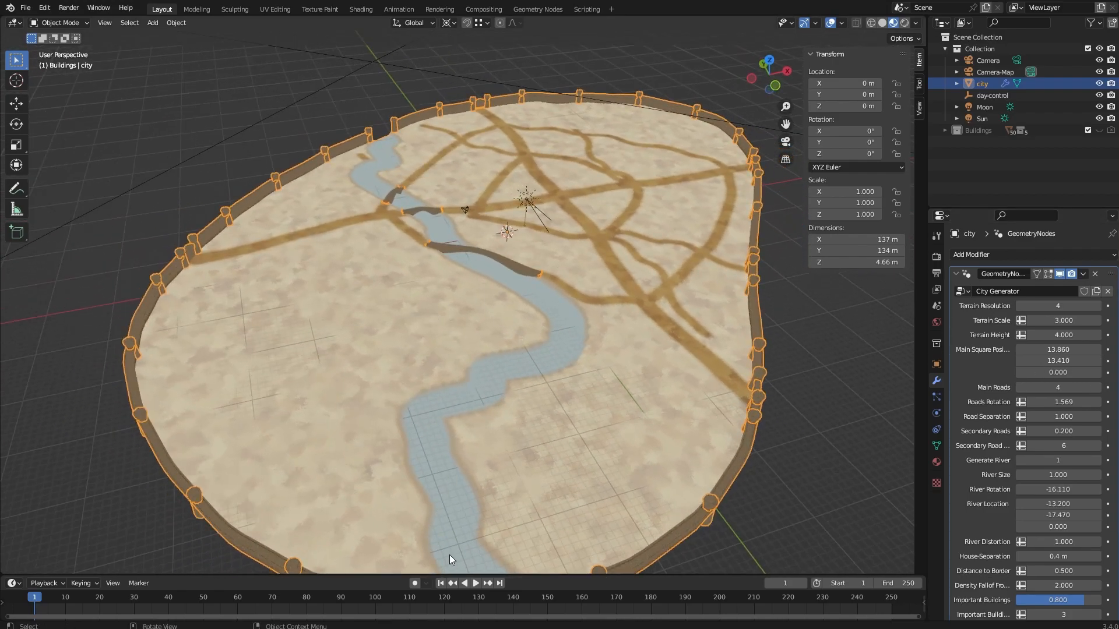
middle_click_drag(543, 239, 573, 292)
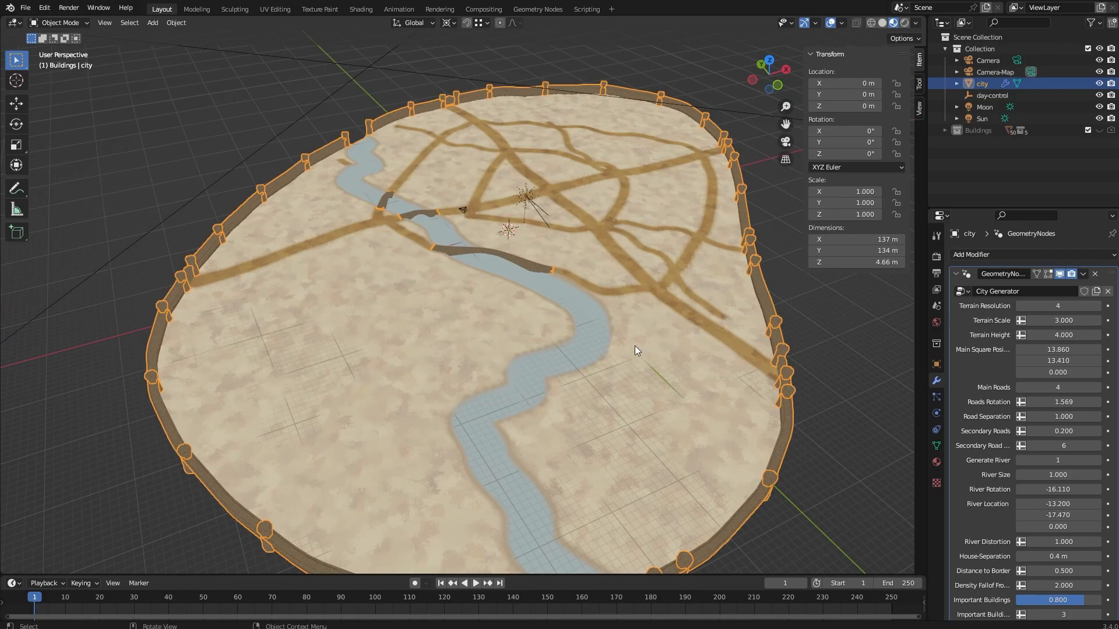
Step: Show the city's buildings by setting Hide Buildings to 0
scroll(1009, 475, "down", 4)
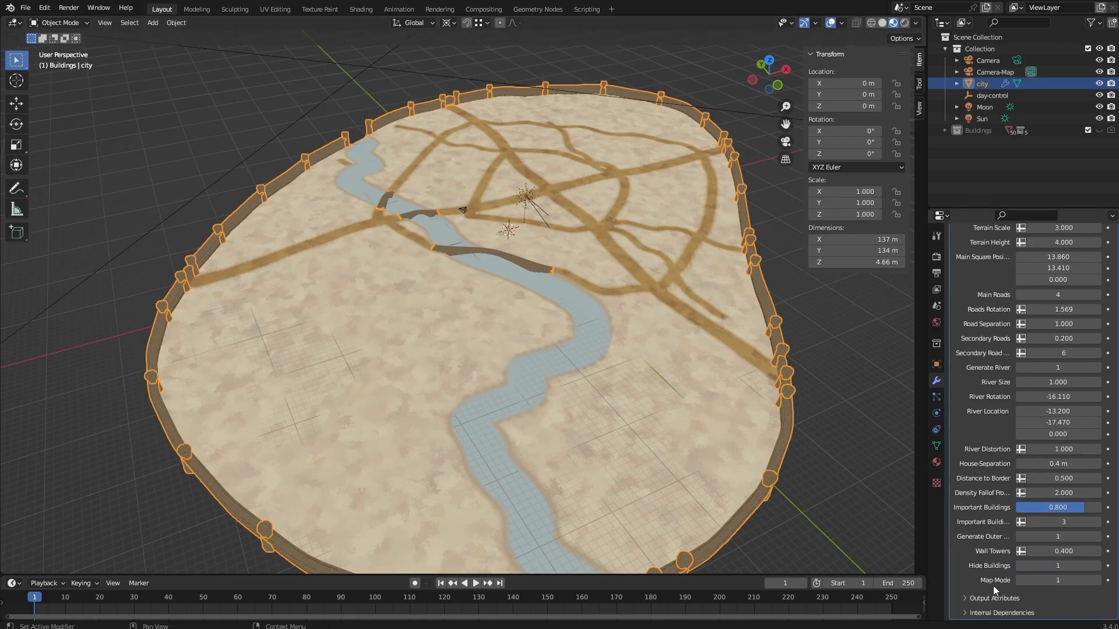
left_click(1018, 568)
middle_click_drag(650, 380, 575, 306)
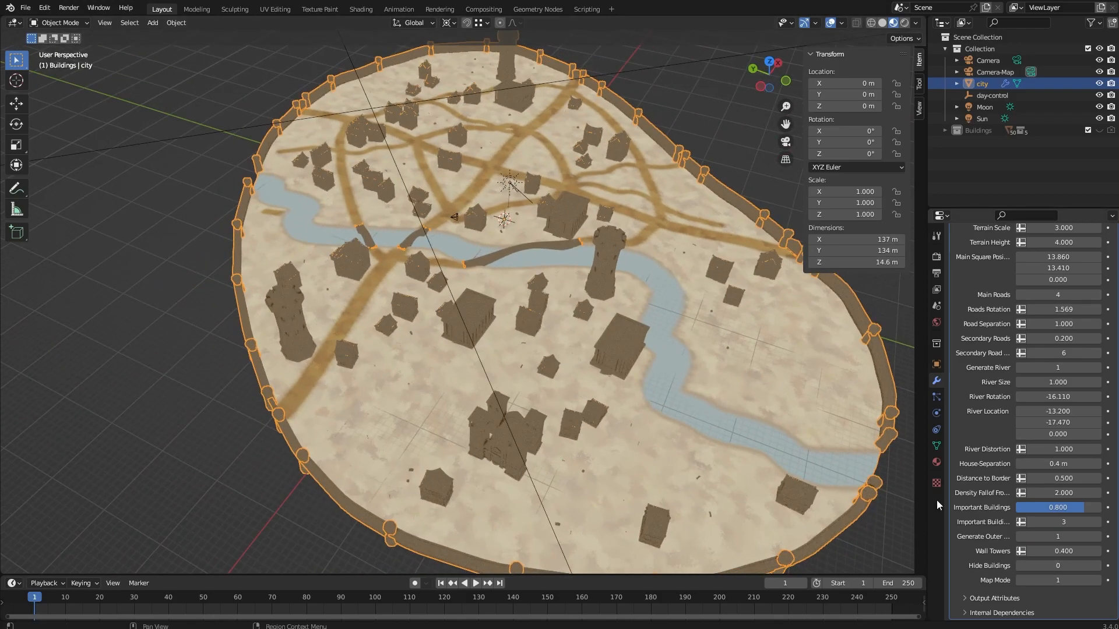
Step: Try a building density falloff of 1, then settle on 0.500 for a denser city
left_click(1068, 493)
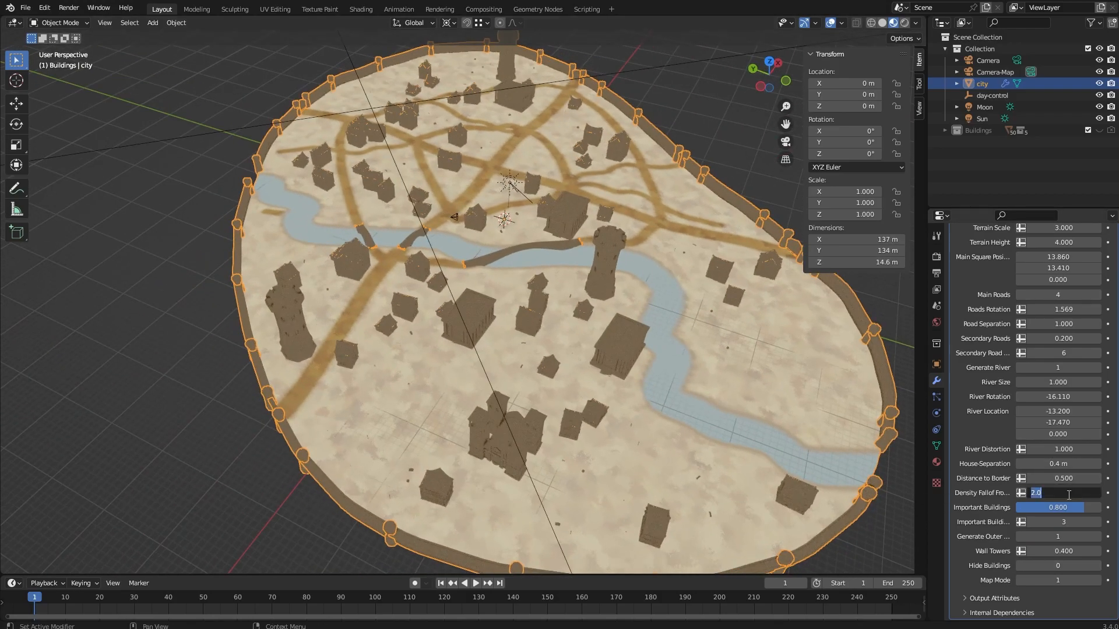
type("1")
key("Return")
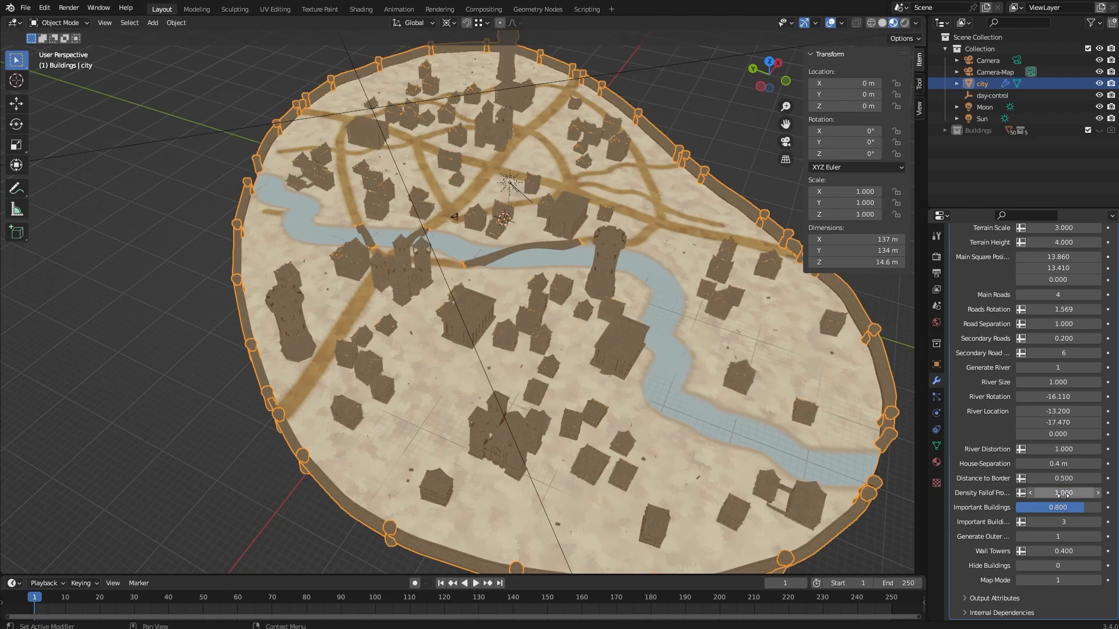
left_click(1052, 492)
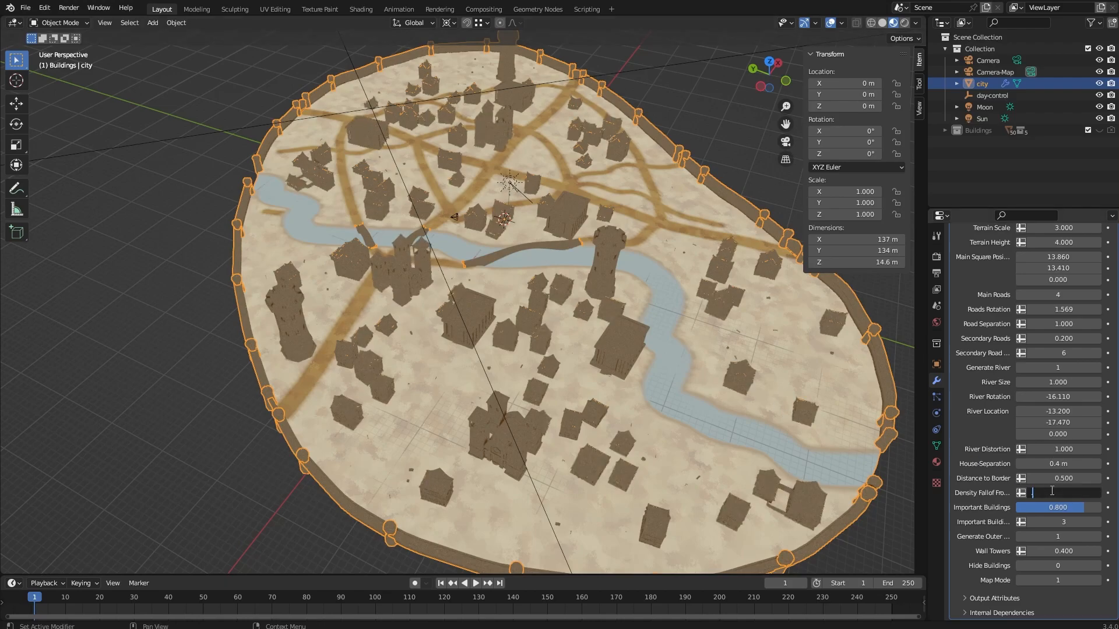
key("Return")
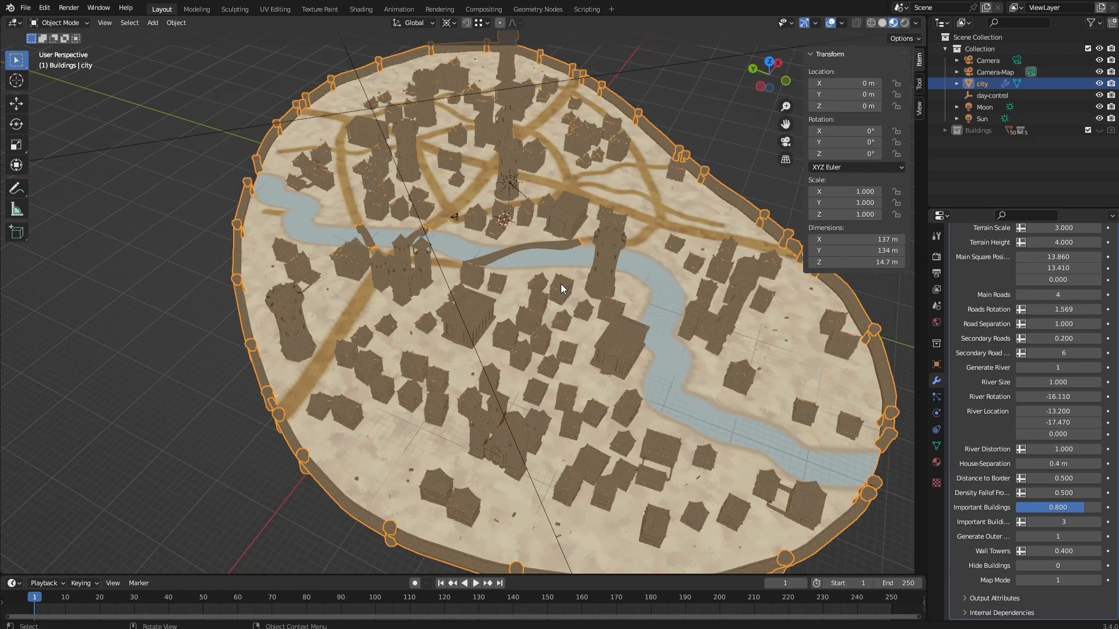
Step: Set the Important Buildings factor to 0.200 to make large landmark buildings rarer
middle_click_drag(560, 284, 655, 275)
scroll(459, 230, "up", 4)
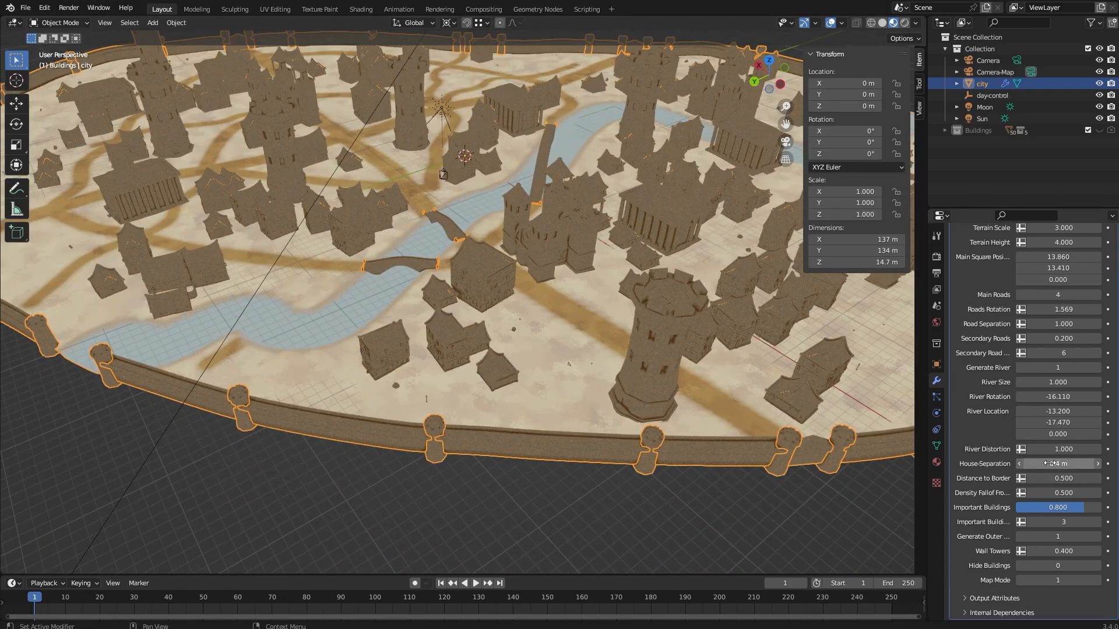
left_click(1063, 505)
key("BackSpace")
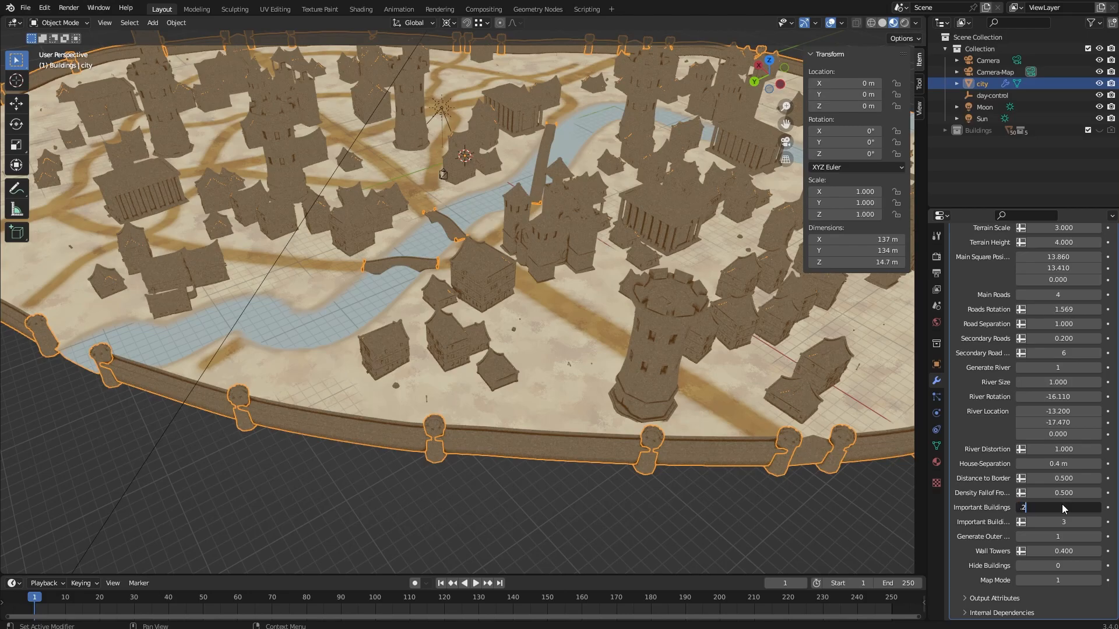
key("Return")
middle_click_drag(500, 249, 600, 248)
scroll(582, 248, "down", 4)
middle_click_drag(463, 242, 495, 247)
middle_click_drag(438, 270, 523, 265)
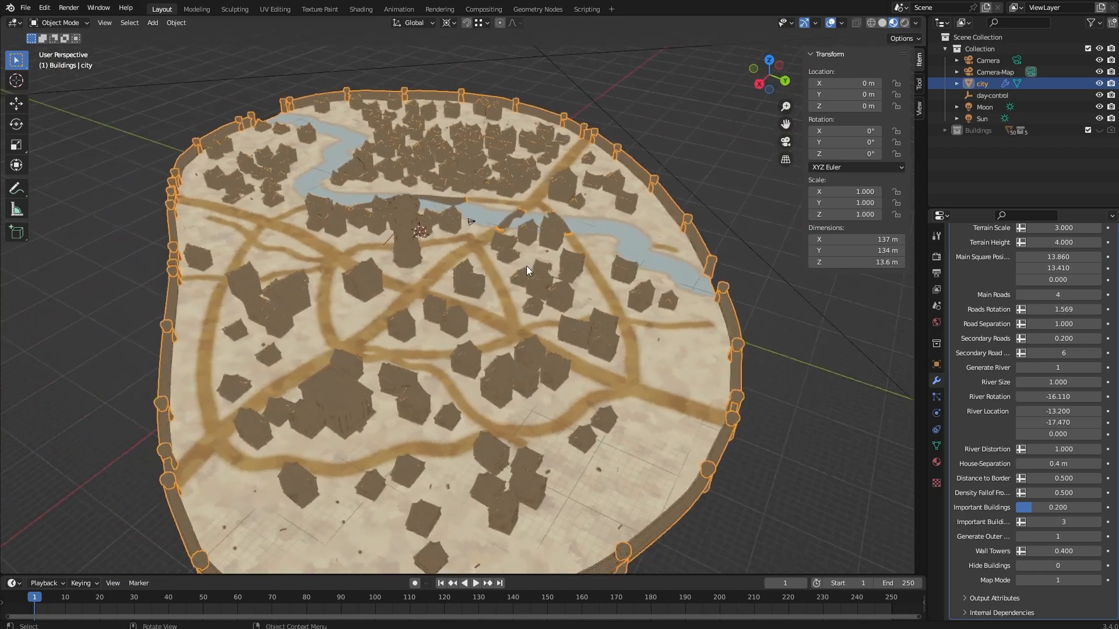
Step: Look through the active camera and reduce the focal length of the object named Camera
scroll(474, 274, "down", 2)
scroll(475, 271, "up", 10)
key("KP_0")
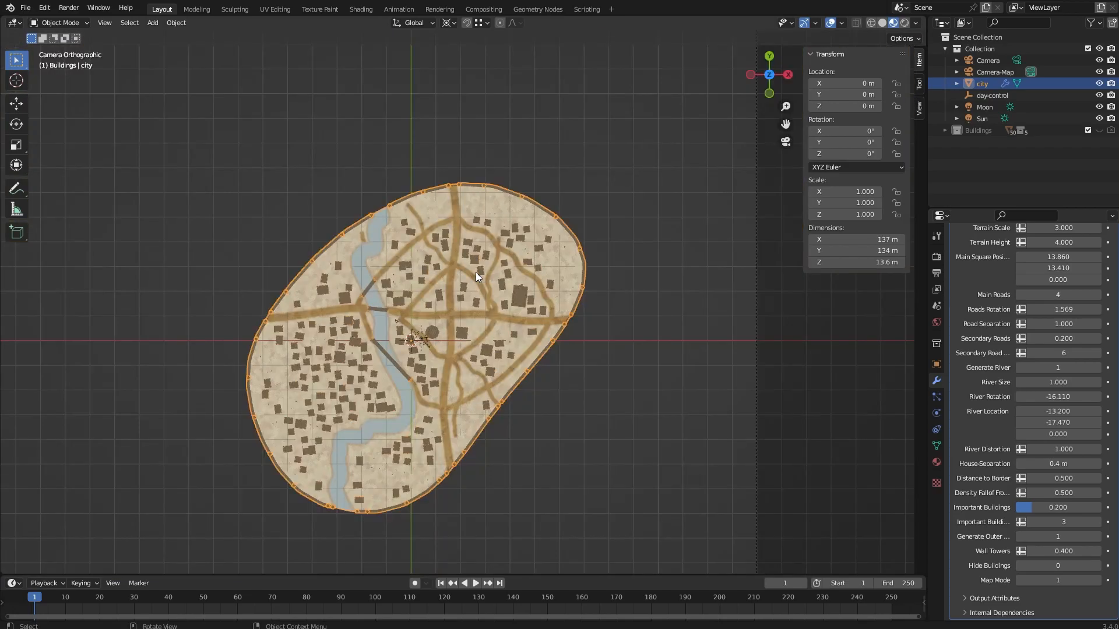
left_click(991, 61)
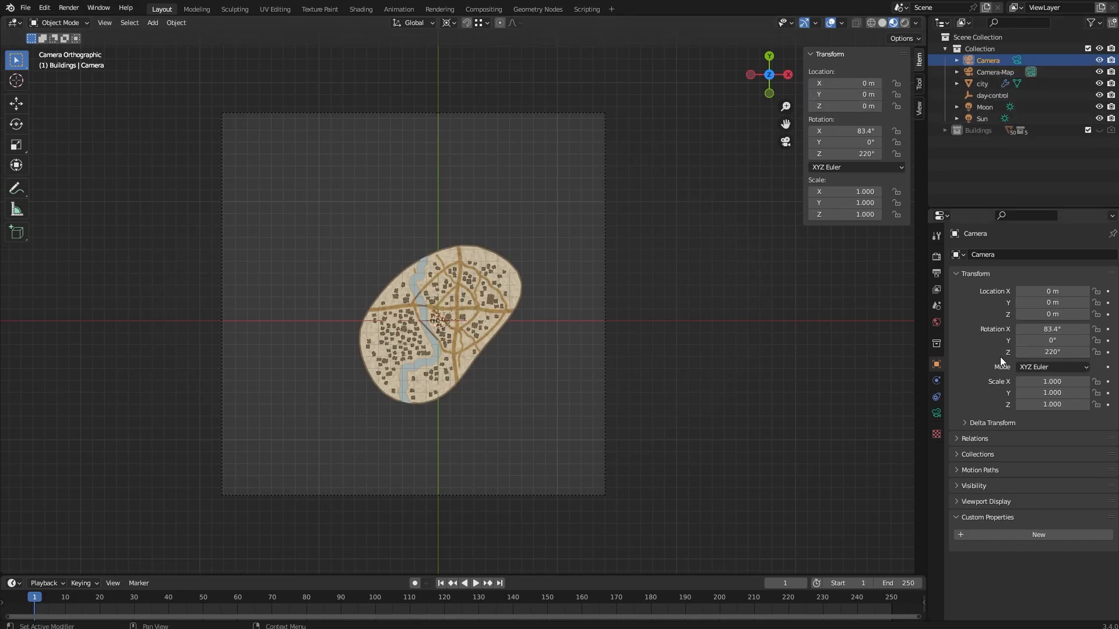
left_click(936, 414)
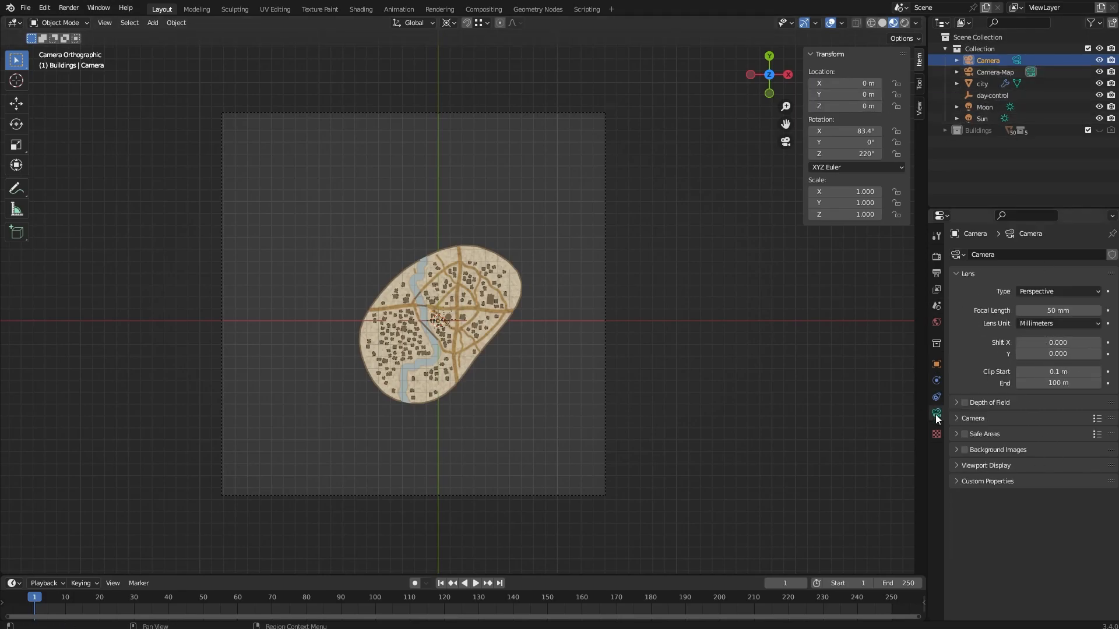
left_click_drag(1081, 311, 1064, 310)
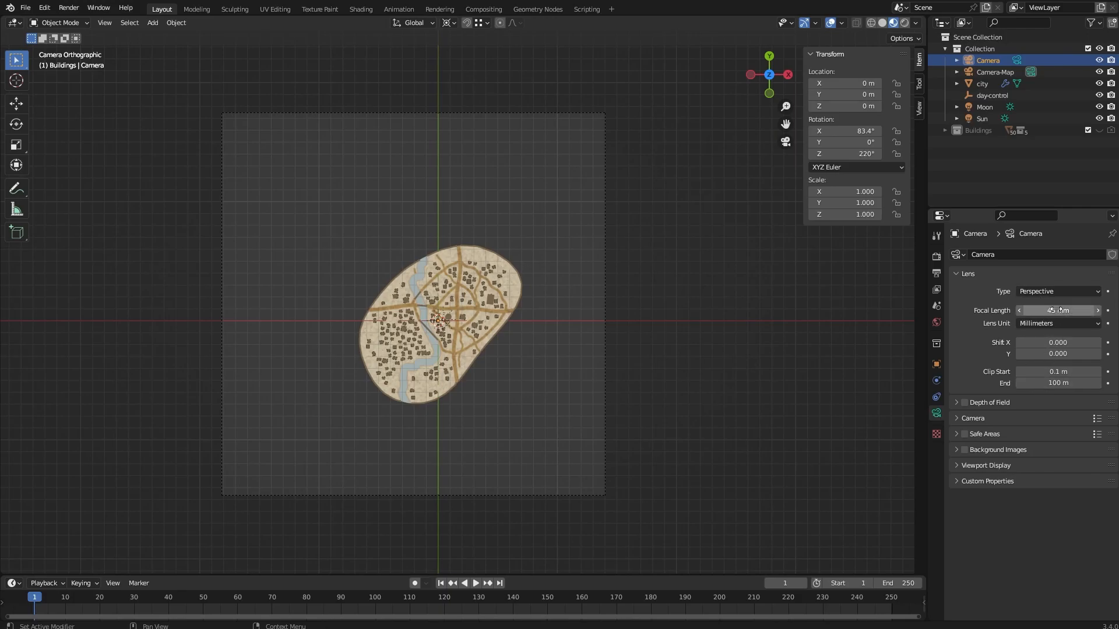
Step: Center Camera-Map at X 0 m, Y 0 m and set its orthographic scale to 148.114 to frame the whole city
left_click(976, 70)
mouse_move(1050, 317)
left_mouse_down()
mouse_move(1020, 317)
mouse_move(1055, 316)
left_mouse_up()
mouse_move(845, 82)
left_mouse_down()
mouse_move(845, 106)
mouse_move(843, 94)
left_mouse_up()
key("Return")
key("ctrl+z")
type("0")
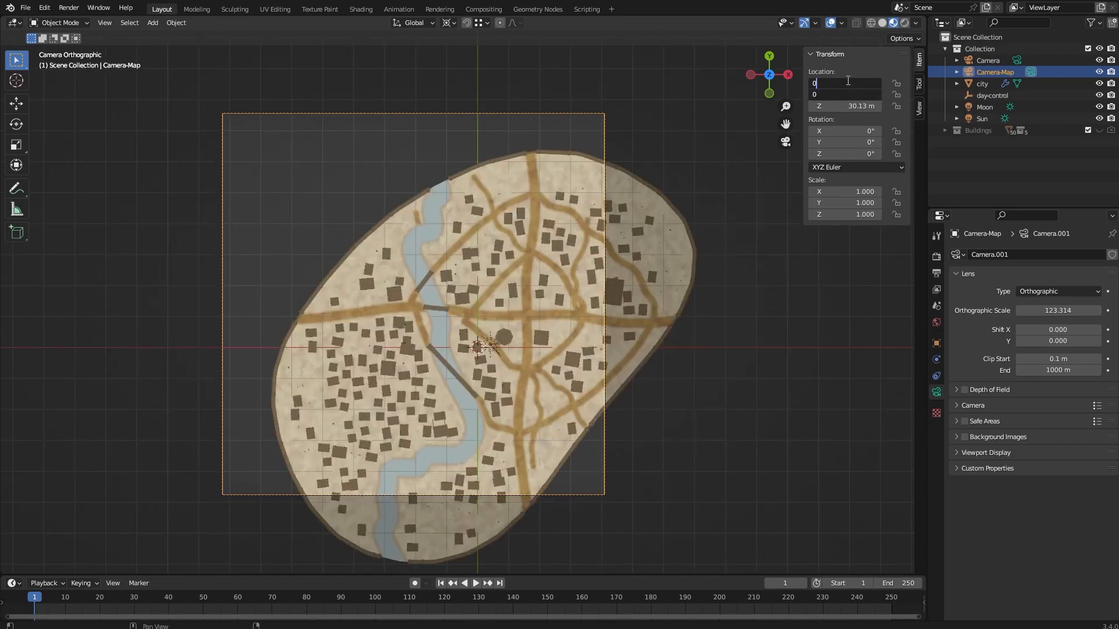
key("Return")
left_click_drag(1058, 310, 1106, 310)
scroll(344, 232, "up", 2)
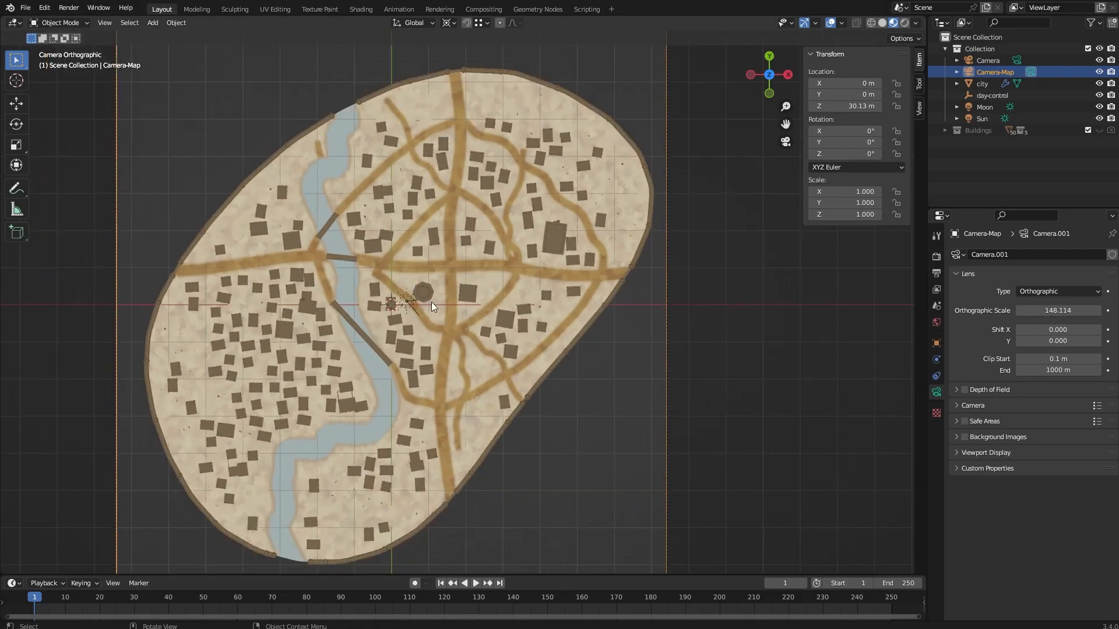
Step: Examine the generated city's buildings, river and wall from several angles and through the map camera
middle_click_drag(431, 302, 462, 230)
scroll(466, 243, "down", 5)
scroll(467, 240, "down", 2)
middle_click_drag(493, 192, 425, 187)
scroll(425, 187, "up", 1)
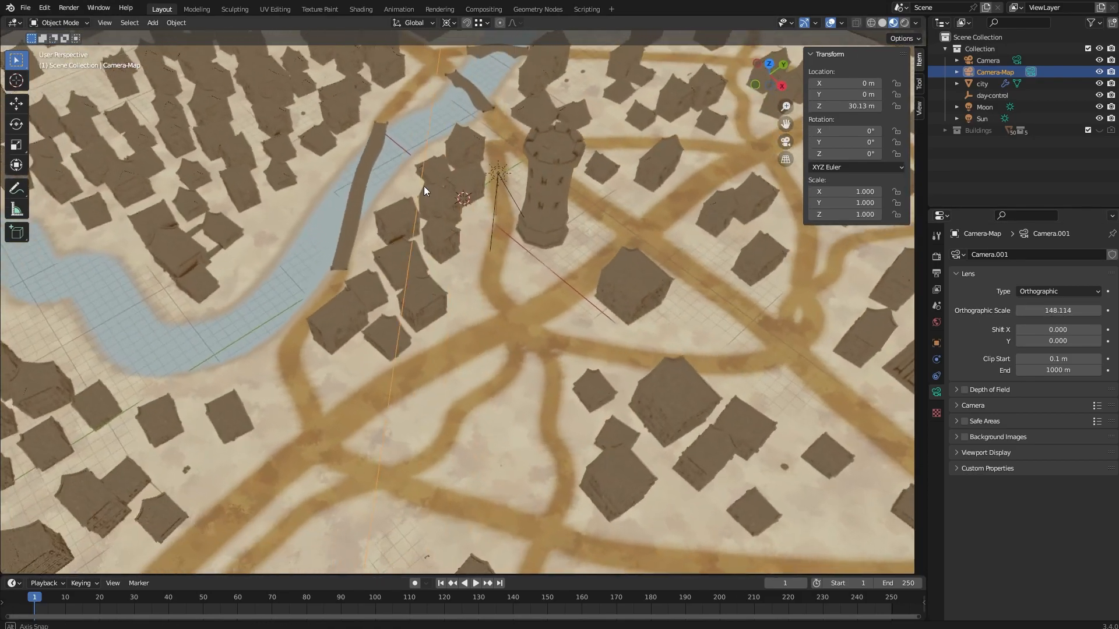
scroll(418, 142, "down", 2)
scroll(358, 253, "down", 3)
scroll(359, 253, "up", 3)
middle_click_drag(359, 252, 453, 243)
scroll(408, 246, "down", 4)
scroll(371, 249, "up", 2)
middle_click_drag(375, 247, 238, 261)
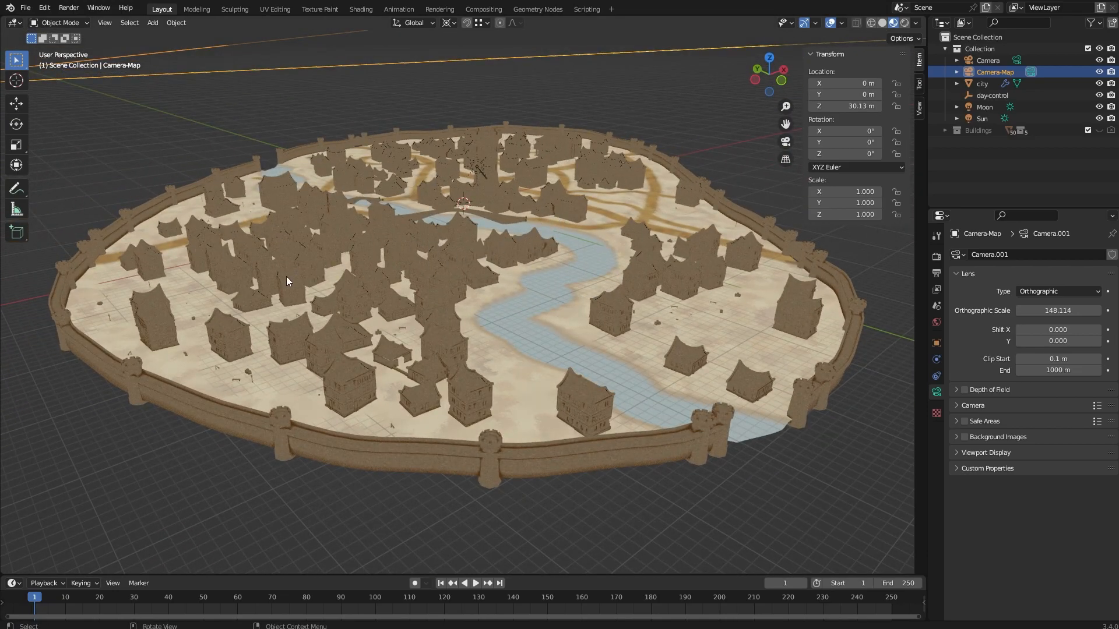
scroll(398, 237, "down", 3)
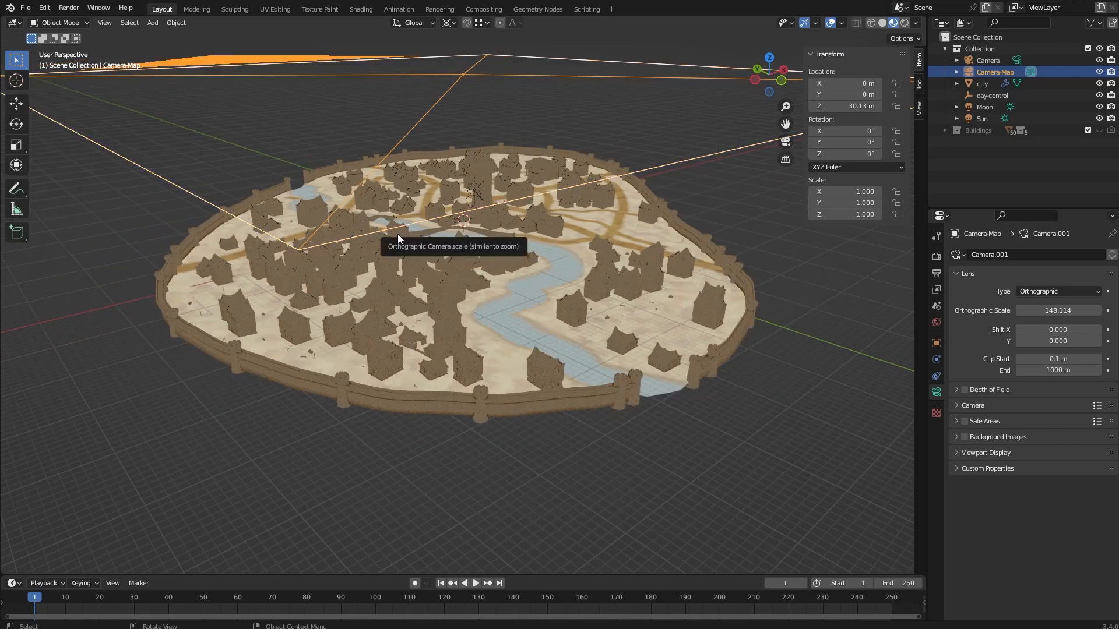
middle_click_drag(407, 230, 914, 399)
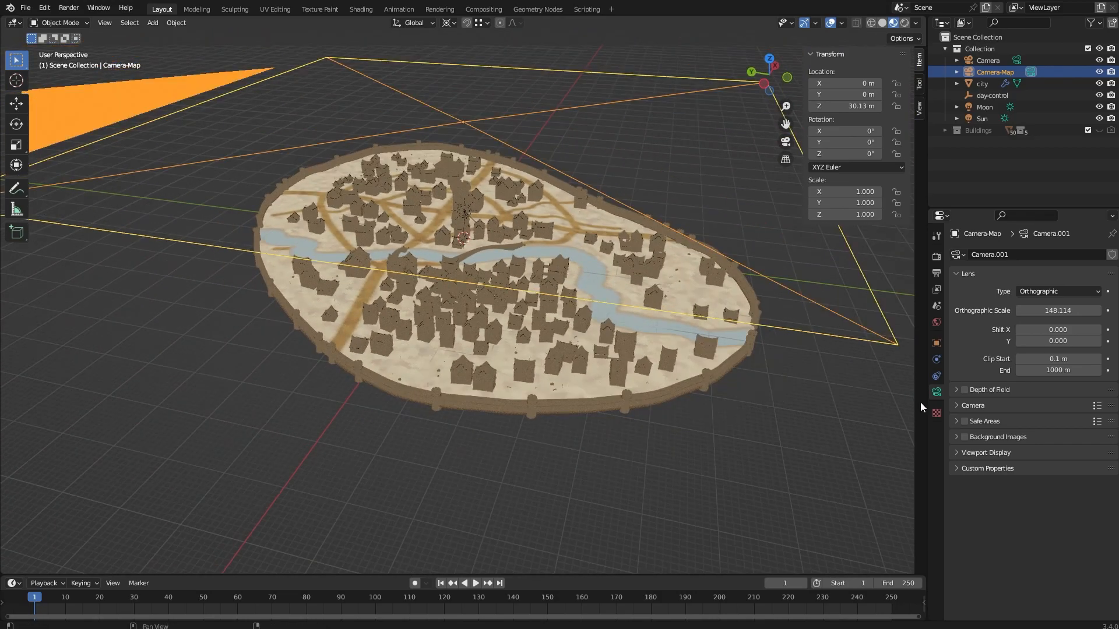
key("KP_0")
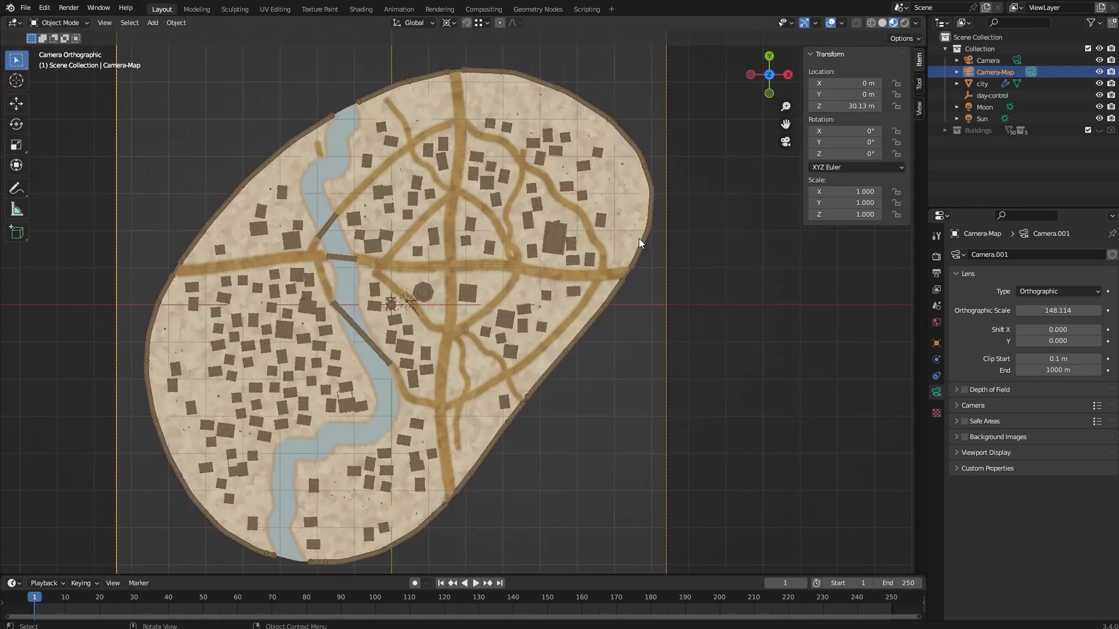
scroll(470, 278, "down", 2)
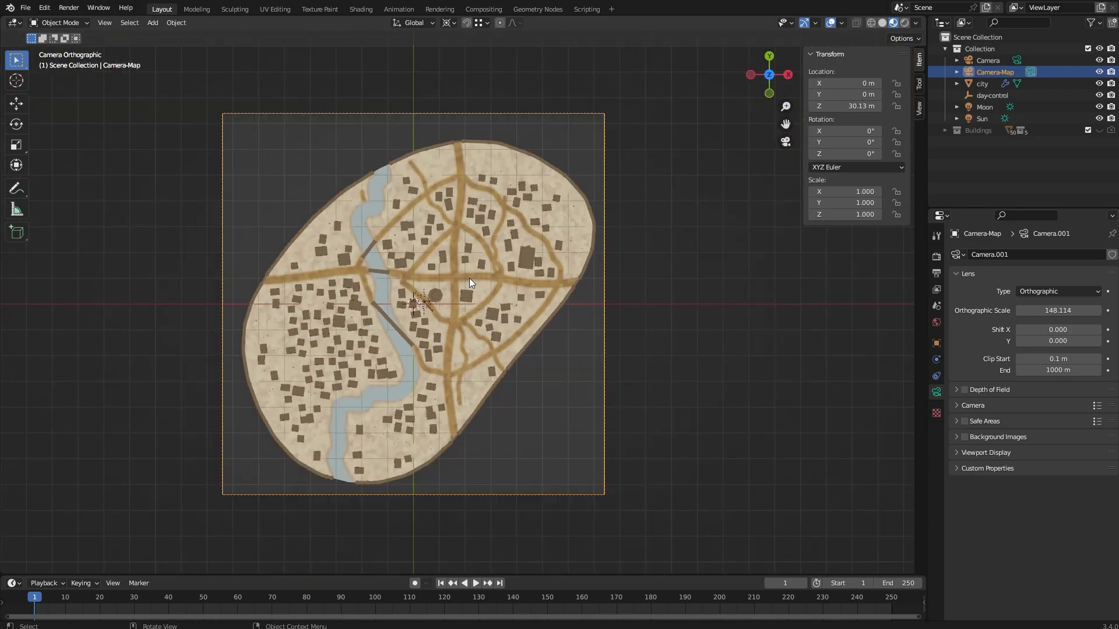
scroll(553, 290, "up", 3)
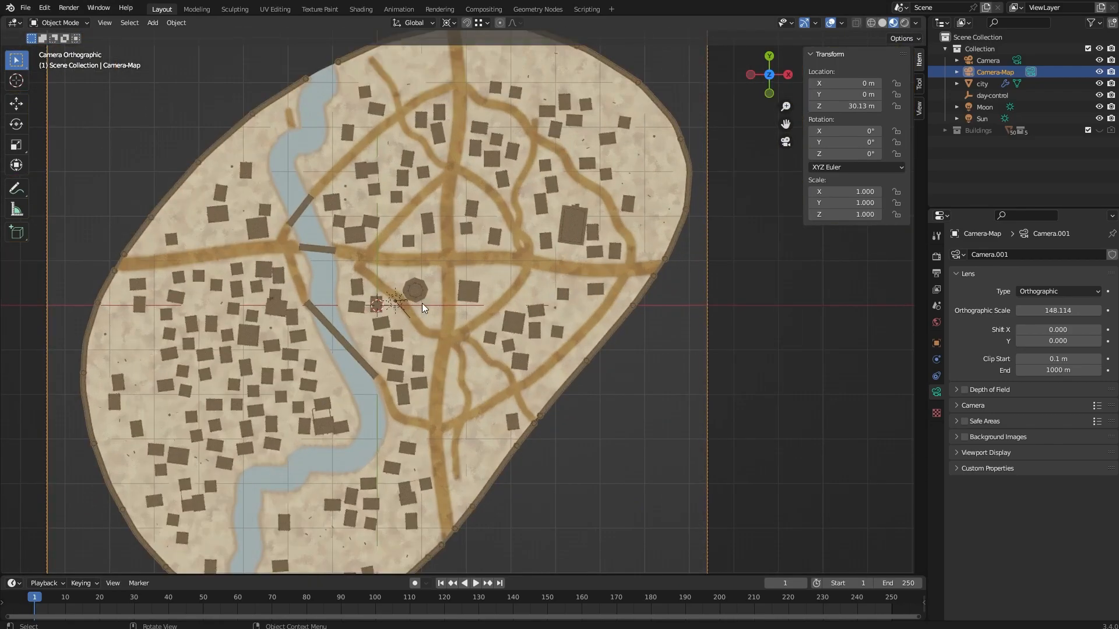
scroll(270, 332, "up", 2)
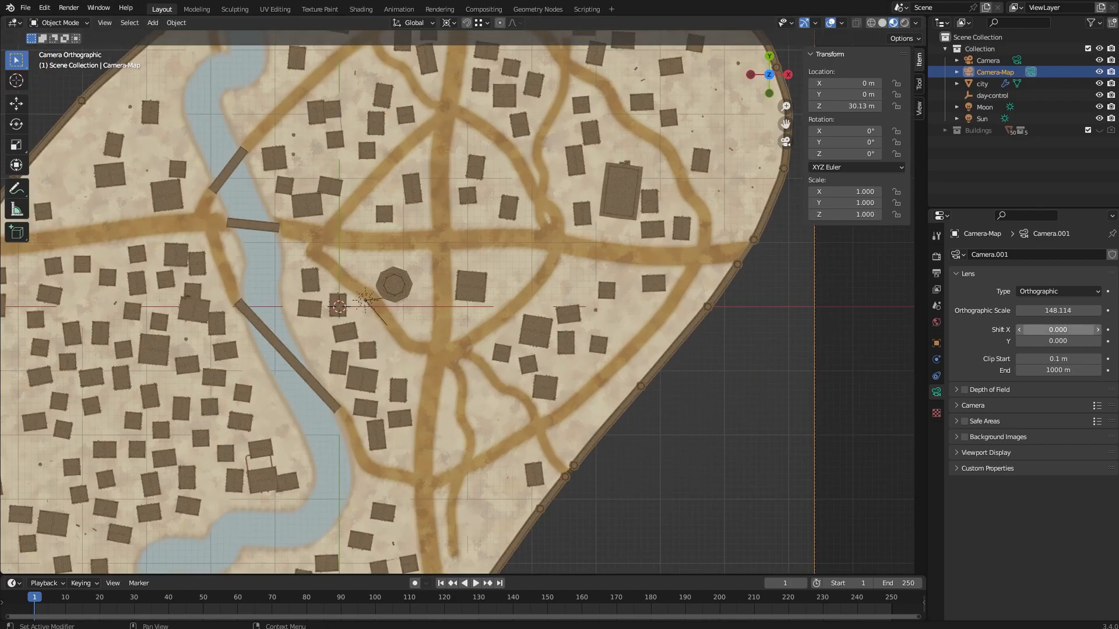
Step: Select the city object while staying in the map camera view
left_click(982, 84)
scroll(640, 278, "down", 2)
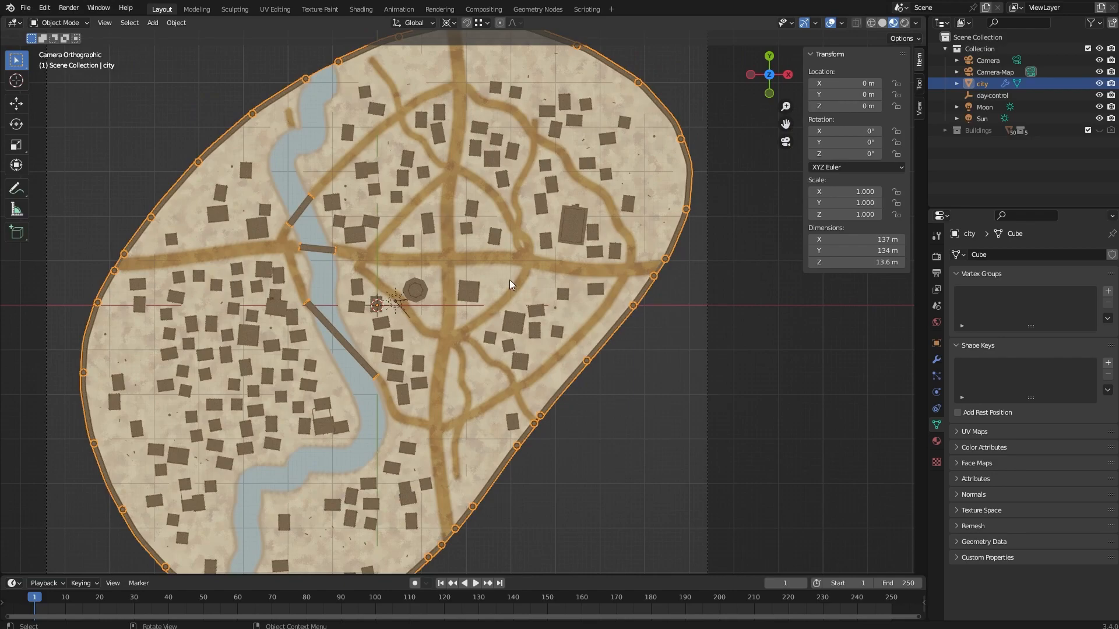
scroll(506, 288, "down", 2)
scroll(507, 287, "up", 2)
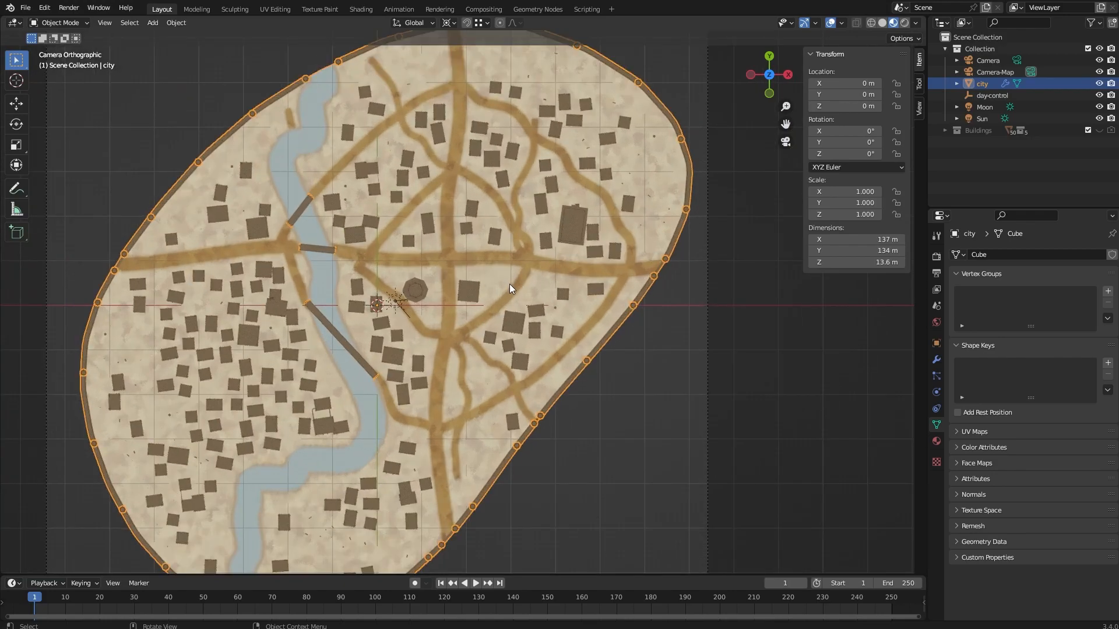